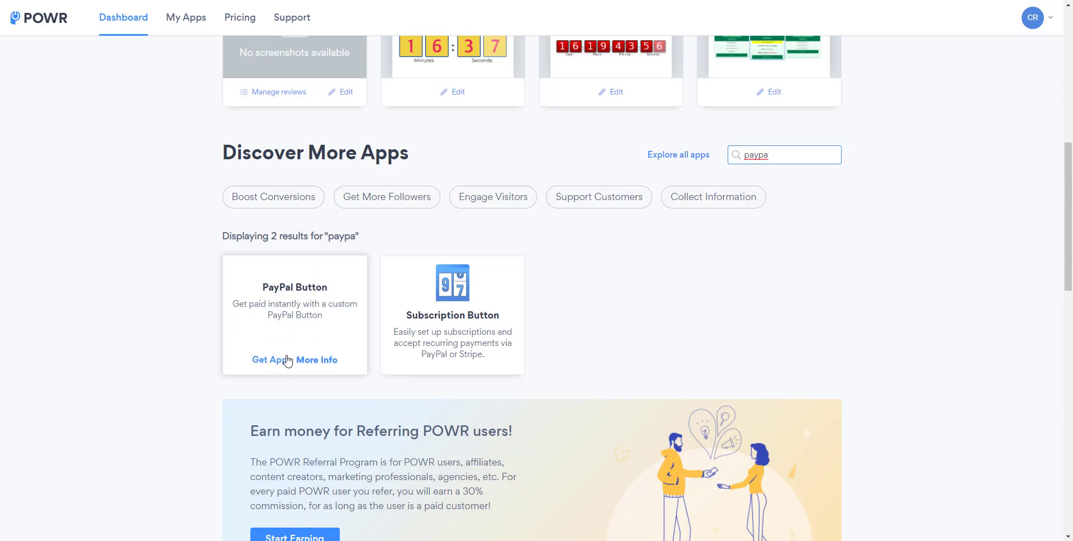
# Get the PayPal Button app, try the Donation and Subscription templates, and settle on the One Time Purchase button type.
pyautogui.click(274, 366)
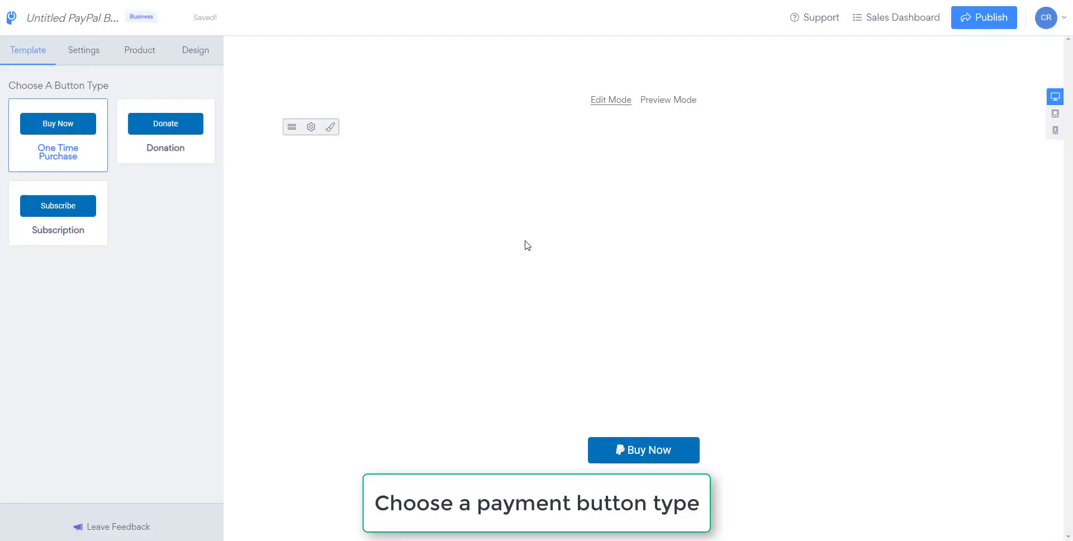
pyautogui.click(183, 137)
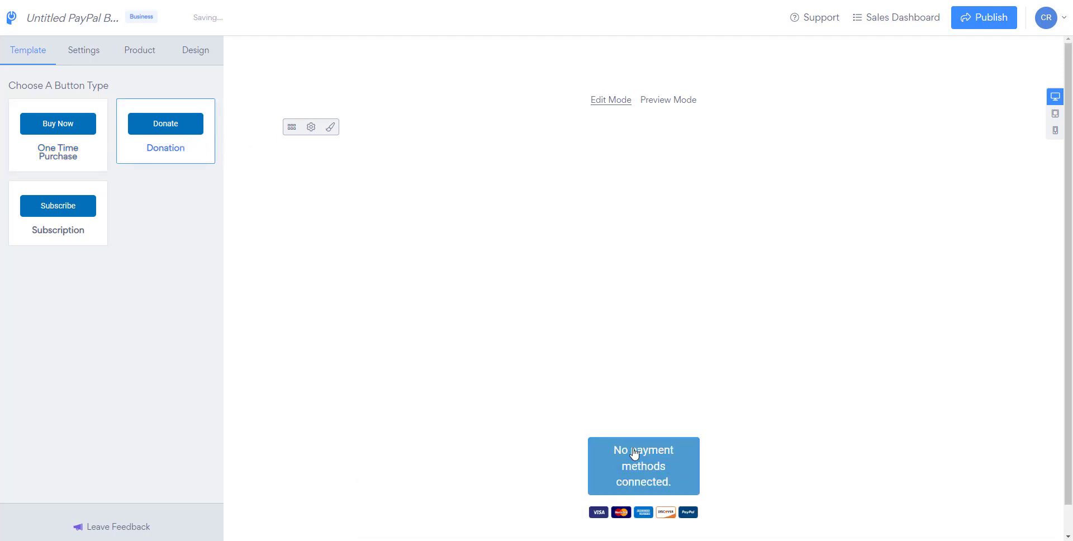
pyautogui.click(89, 129)
pyautogui.click(62, 230)
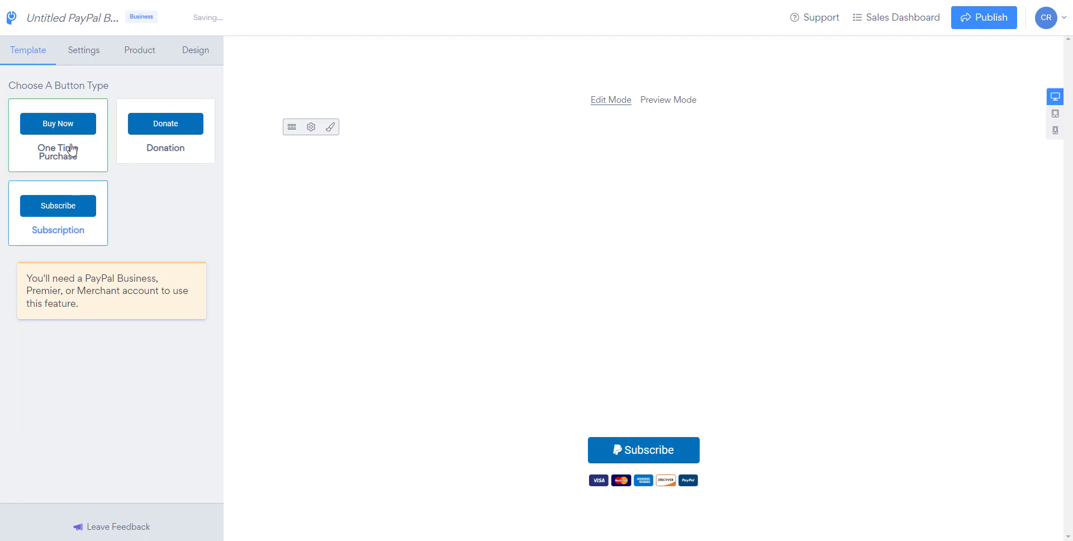
pyautogui.click(98, 136)
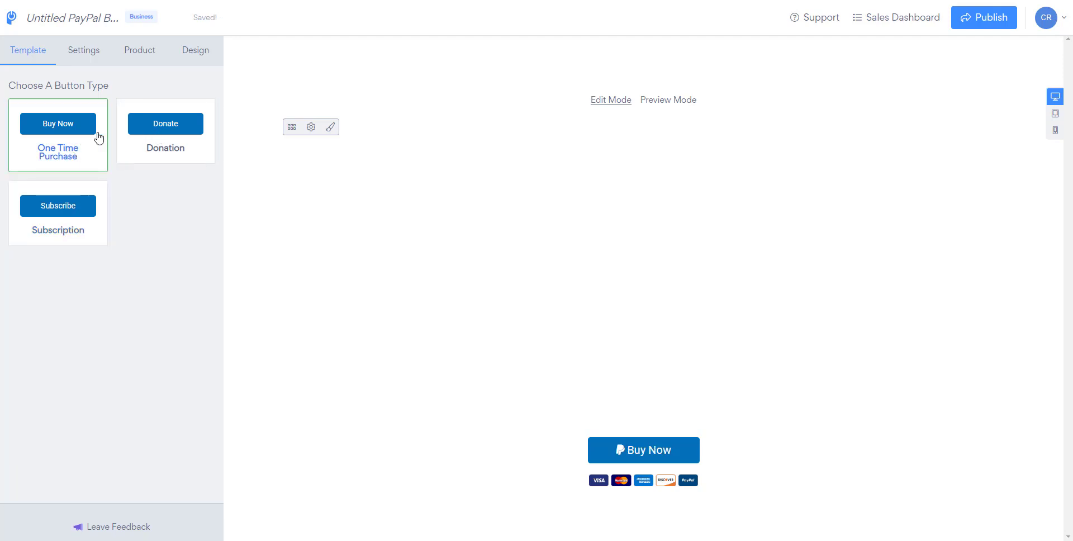
# Enable Stripe and Offline Payments alongside PayPal in the payment account settings.
pyautogui.click(310, 128)
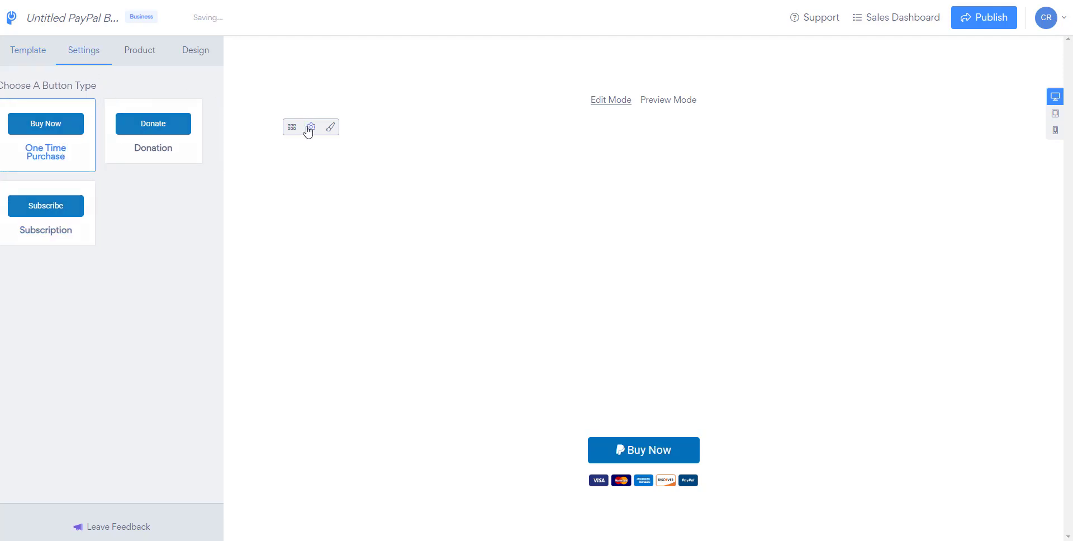
pyautogui.click(88, 90)
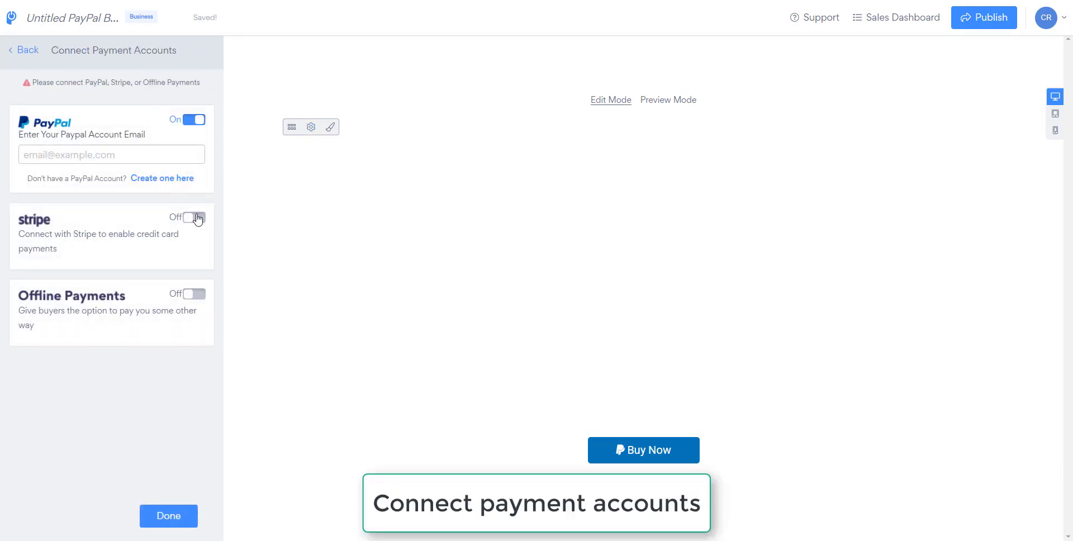
pyautogui.click(196, 217)
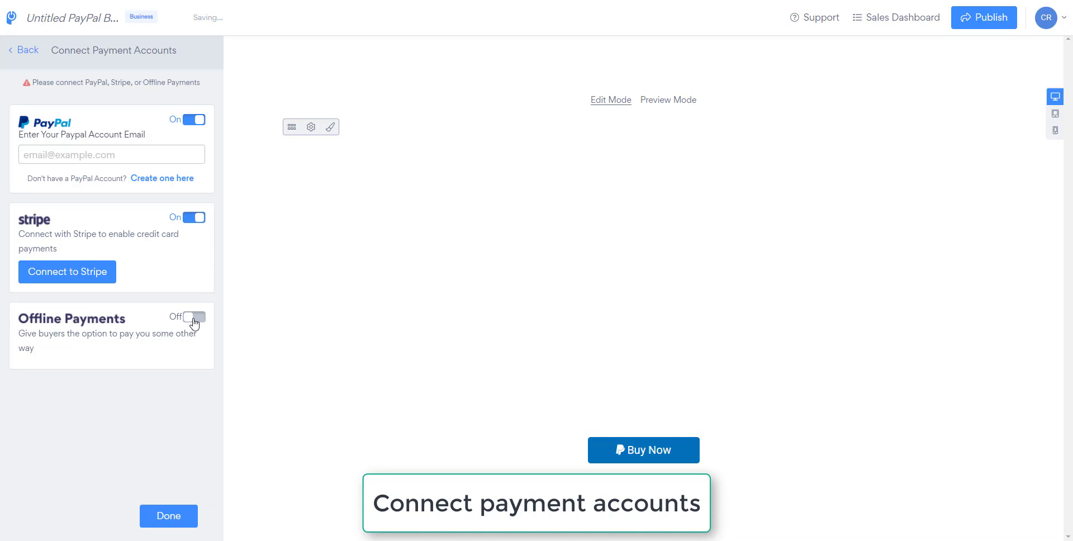
pyautogui.click(193, 316)
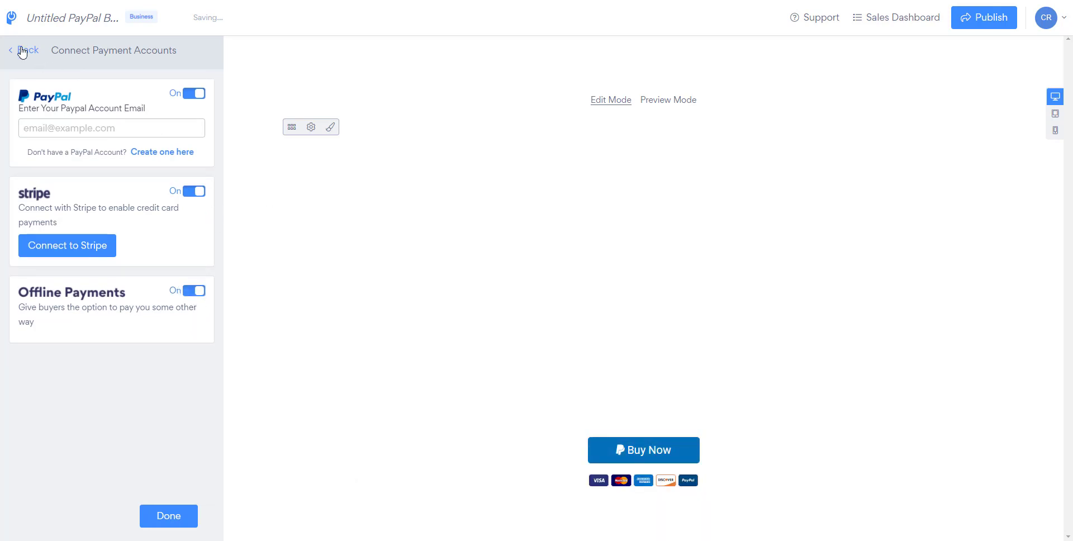
pyautogui.click(22, 50)
# Check where payment notification recipient emails are entered in the payment notification settings.
pyautogui.click(77, 123)
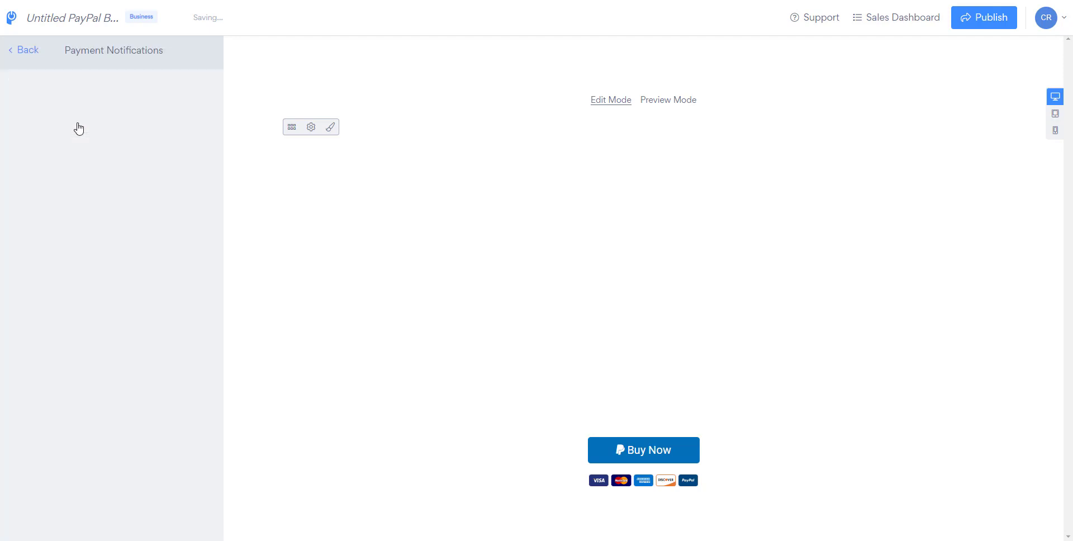
pyautogui.click(155, 112)
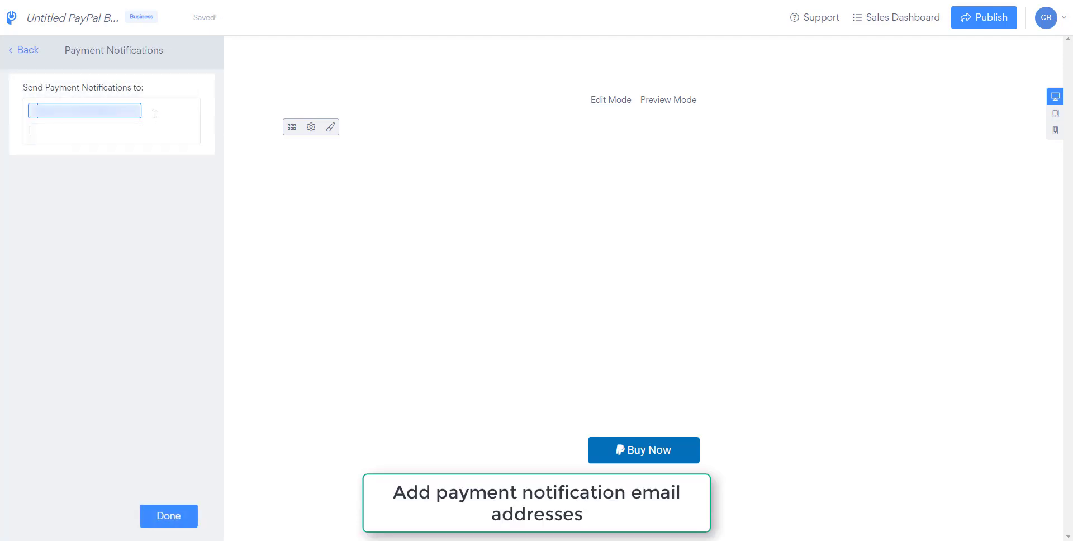
pyautogui.click(16, 62)
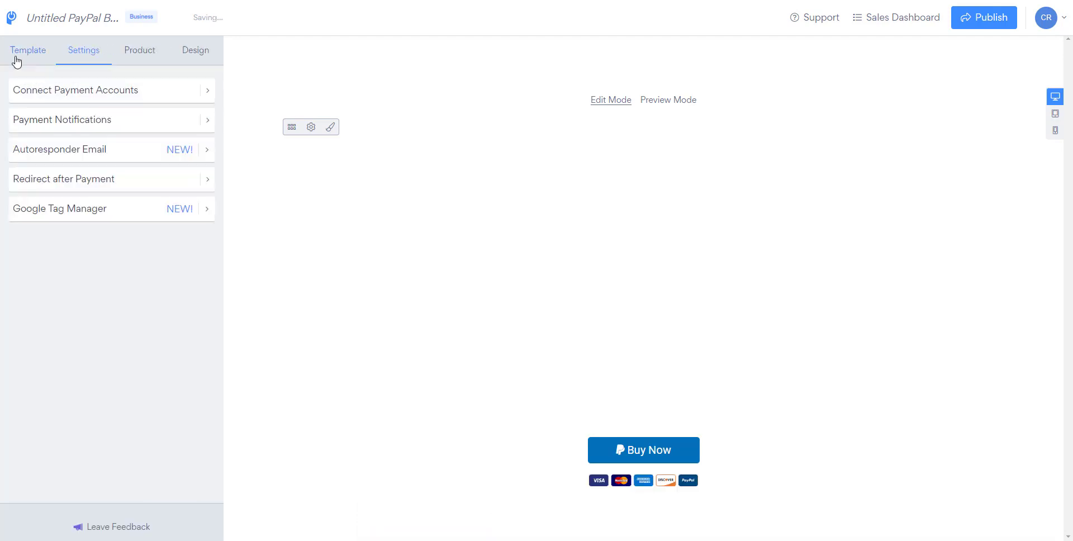
# Enable the autoresponder email sent after successful payment and open its template for customization.
pyautogui.click(67, 149)
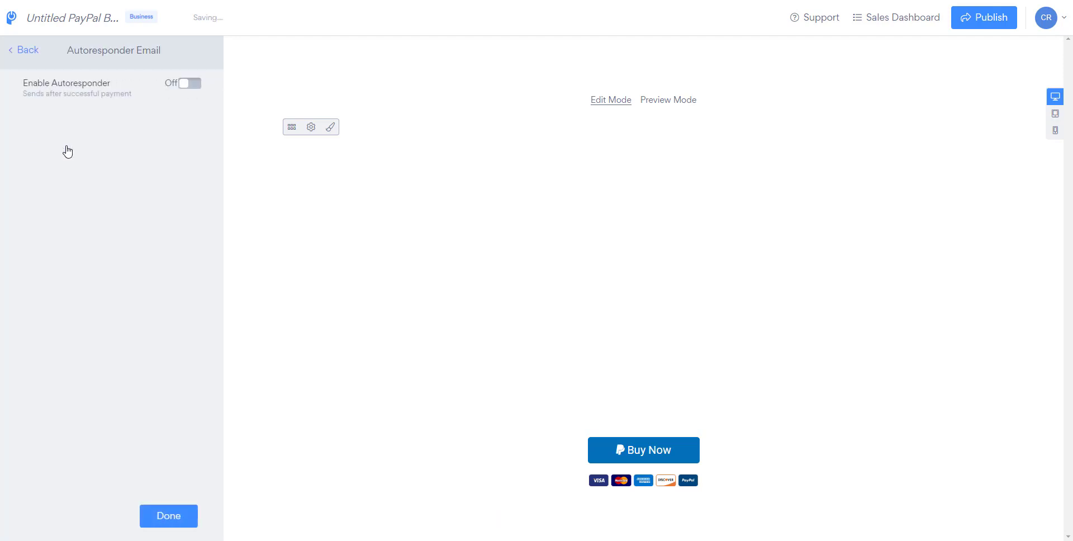
pyautogui.click(191, 83)
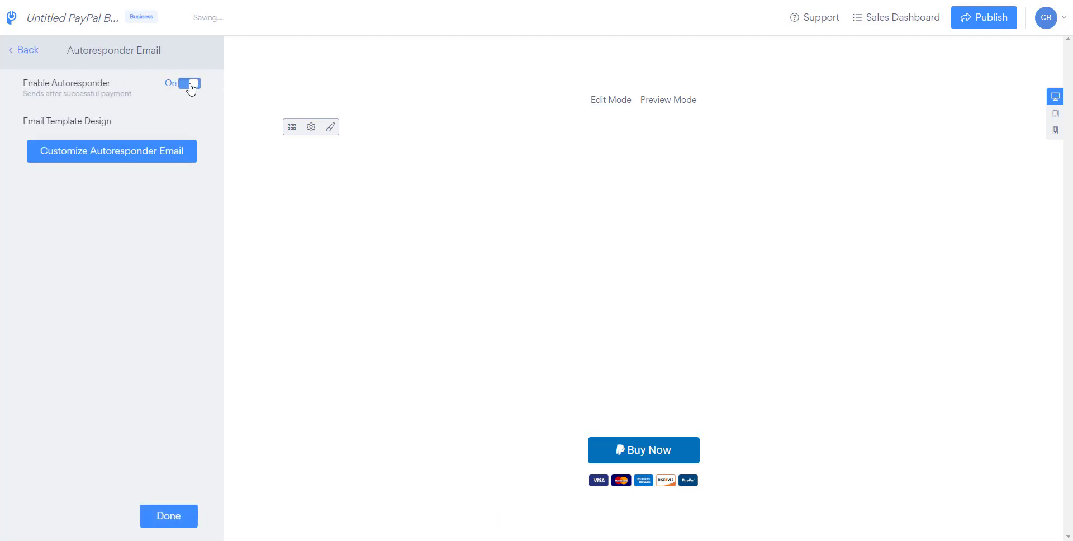
pyautogui.click(139, 151)
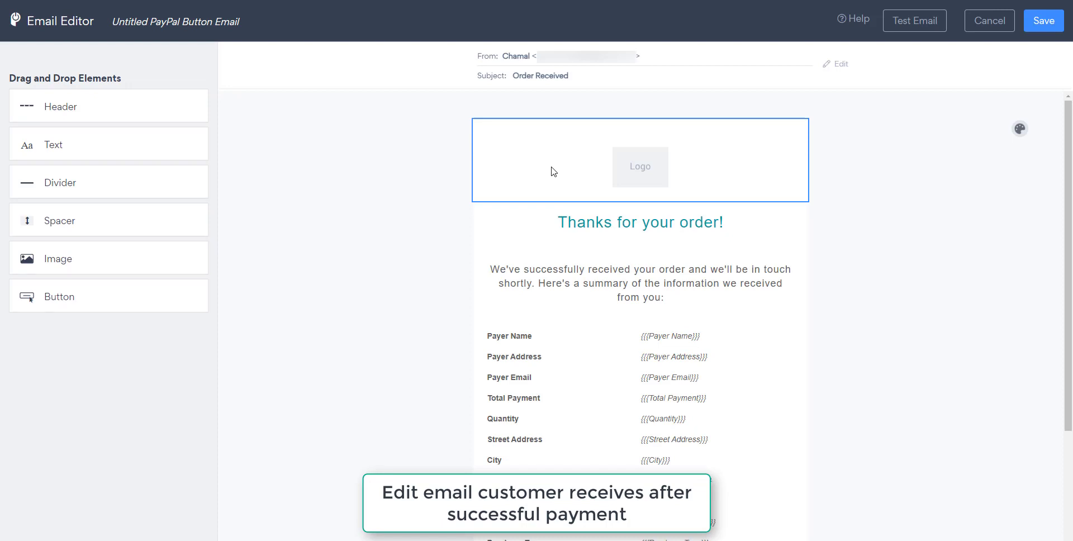
# Examine the email logo's image options and the available sources for a replacement image without replacing it.
pyautogui.click(641, 169)
pyautogui.scroll(-2, 98, 329)
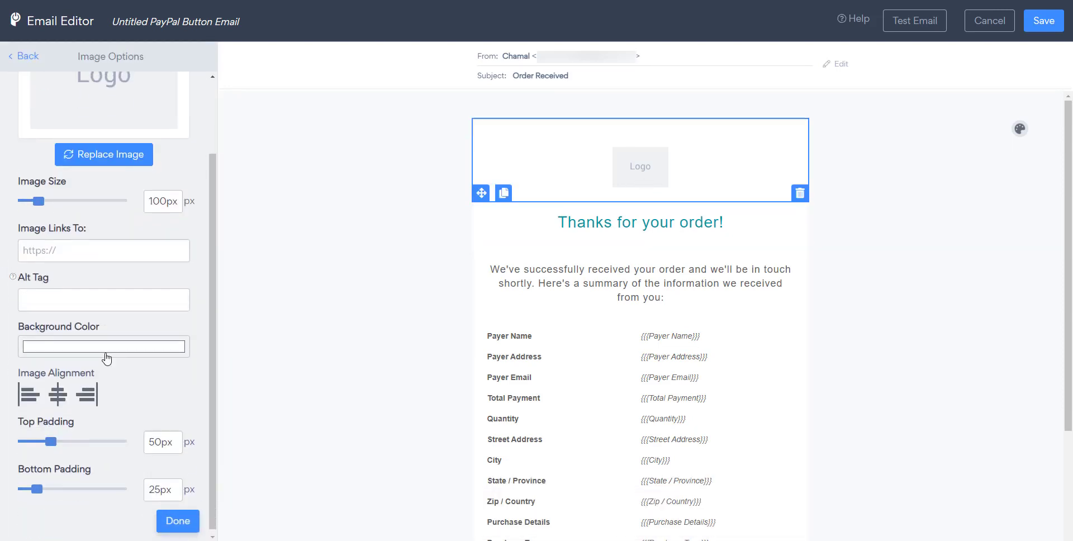
pyautogui.scroll(2, 132, 215)
pyautogui.click(119, 253)
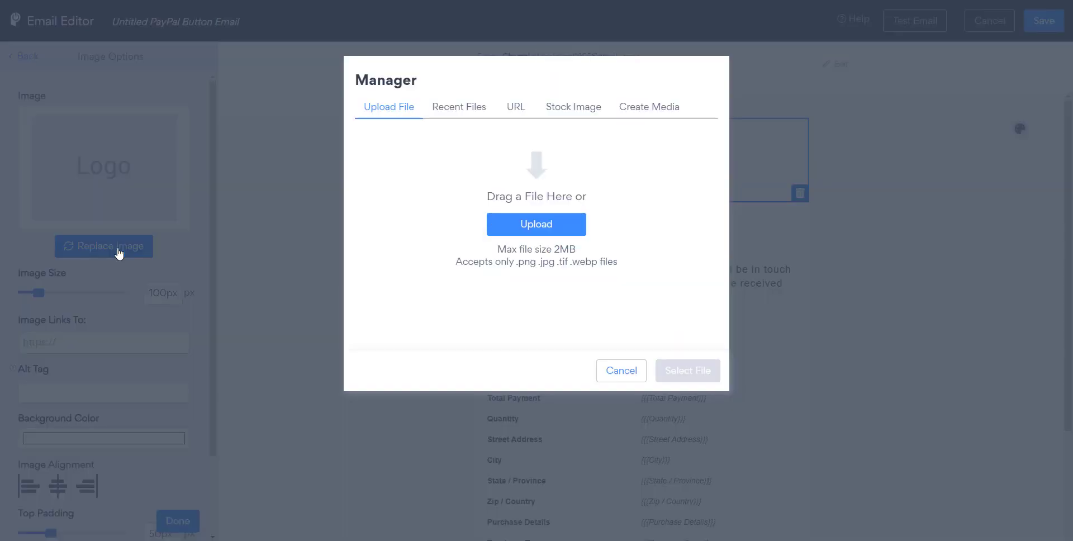
pyautogui.click(661, 109)
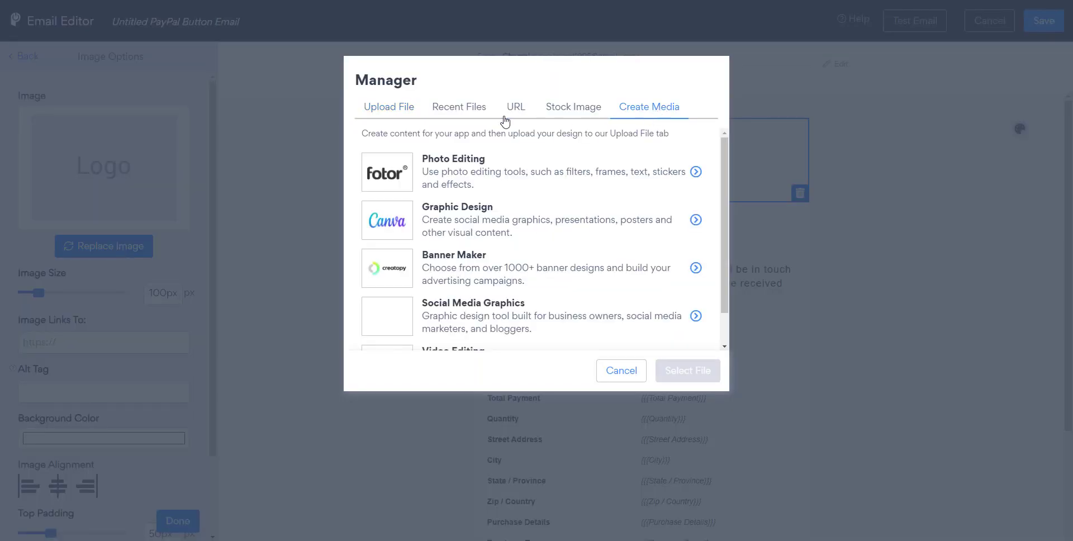
pyautogui.click(455, 110)
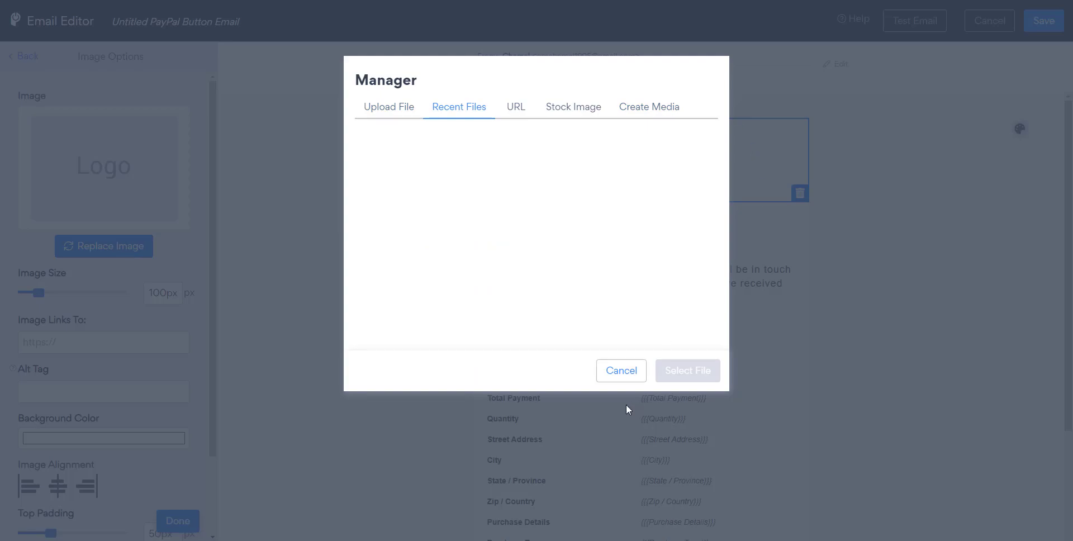
pyautogui.click(620, 370)
pyautogui.scroll(-3, 103, 337)
pyautogui.scroll(3, 98, 224)
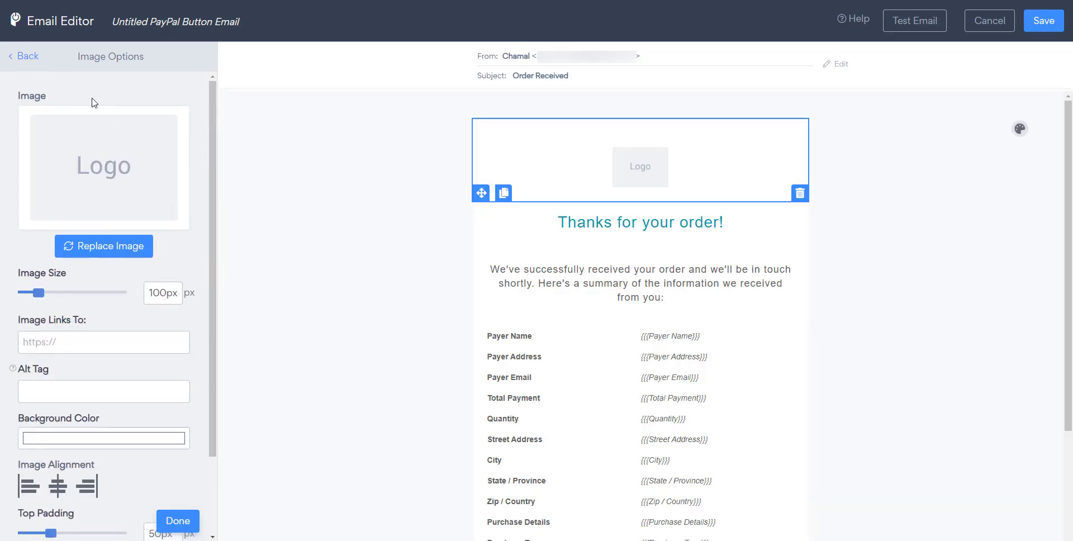
pyautogui.click(26, 56)
# Examine the text options of the "Thanks for your order!" heading and of the order confirmation paragraph below it.
pyautogui.click(661, 226)
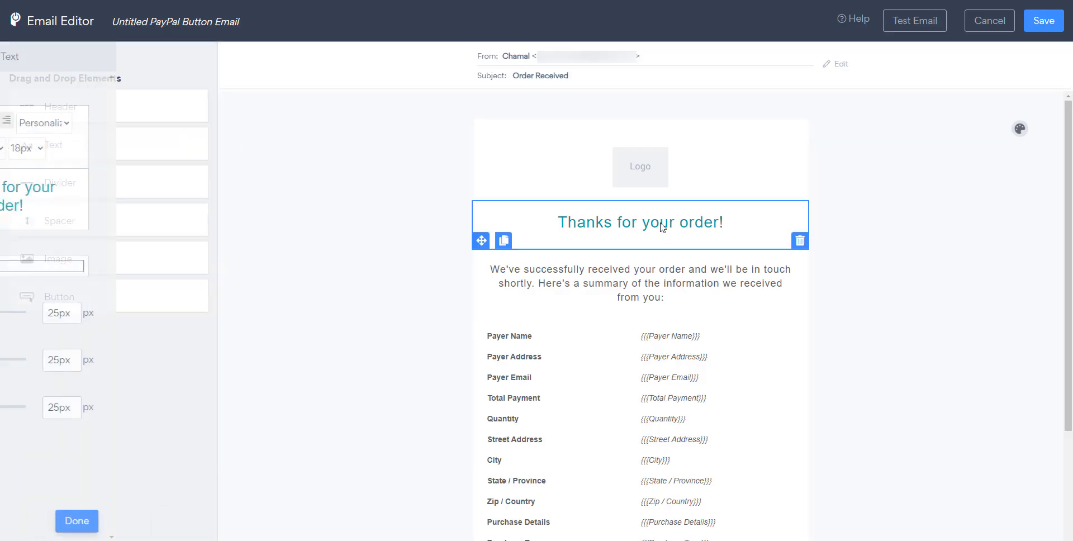
pyautogui.click(660, 226)
pyautogui.click(659, 227)
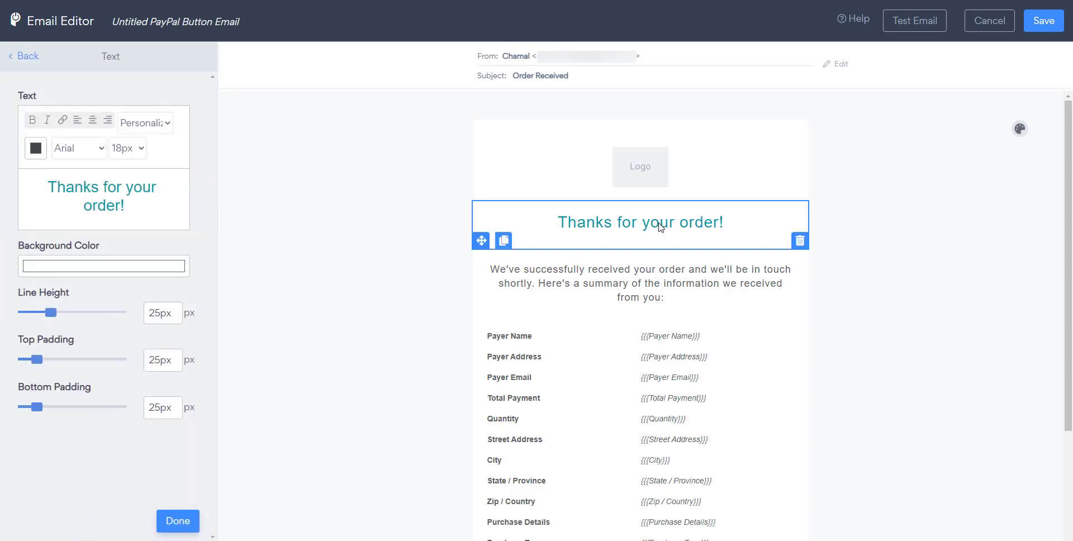
pyautogui.click(130, 205)
pyautogui.click(597, 271)
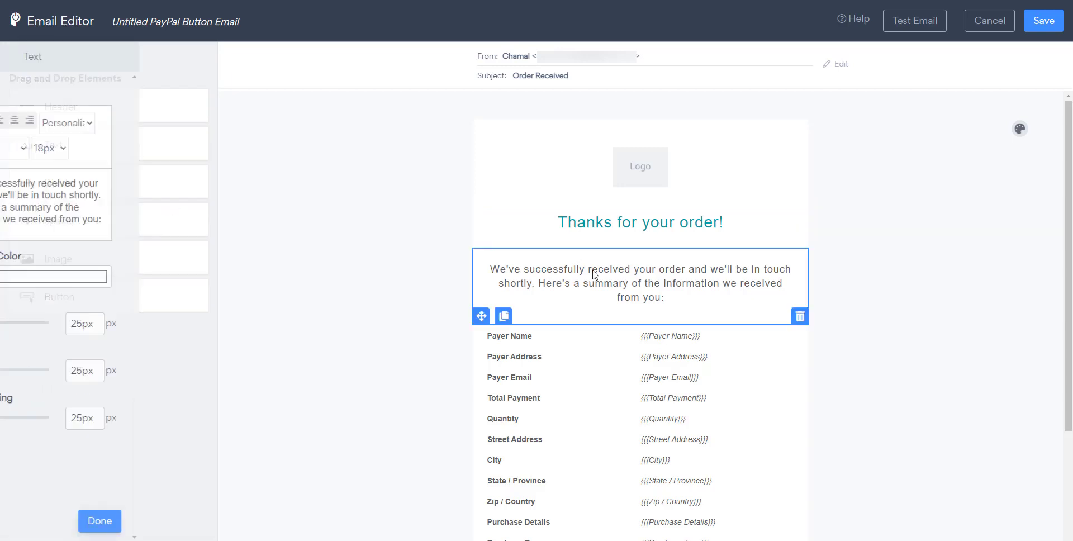
pyautogui.click(129, 219)
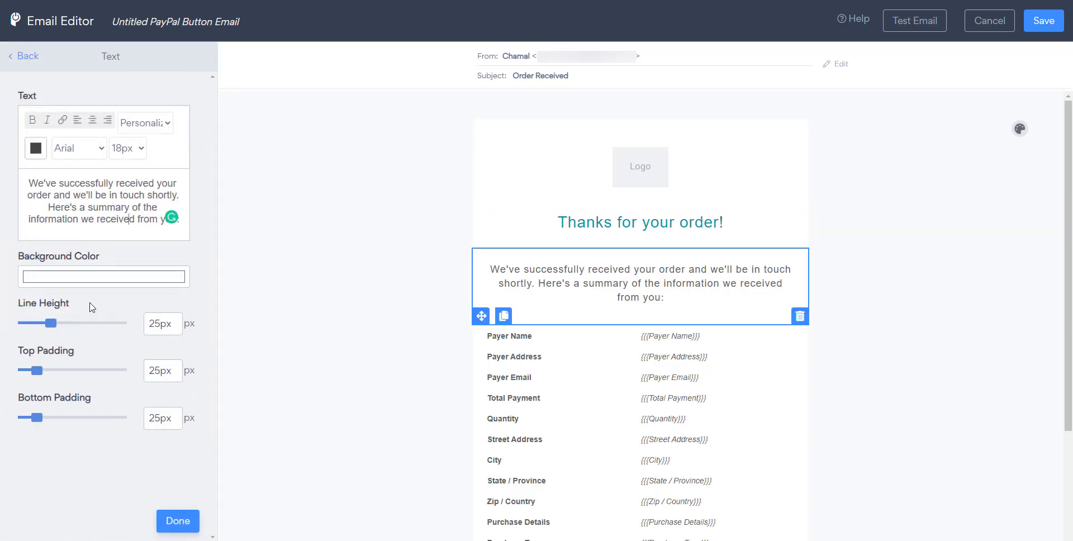
pyautogui.click(26, 56)
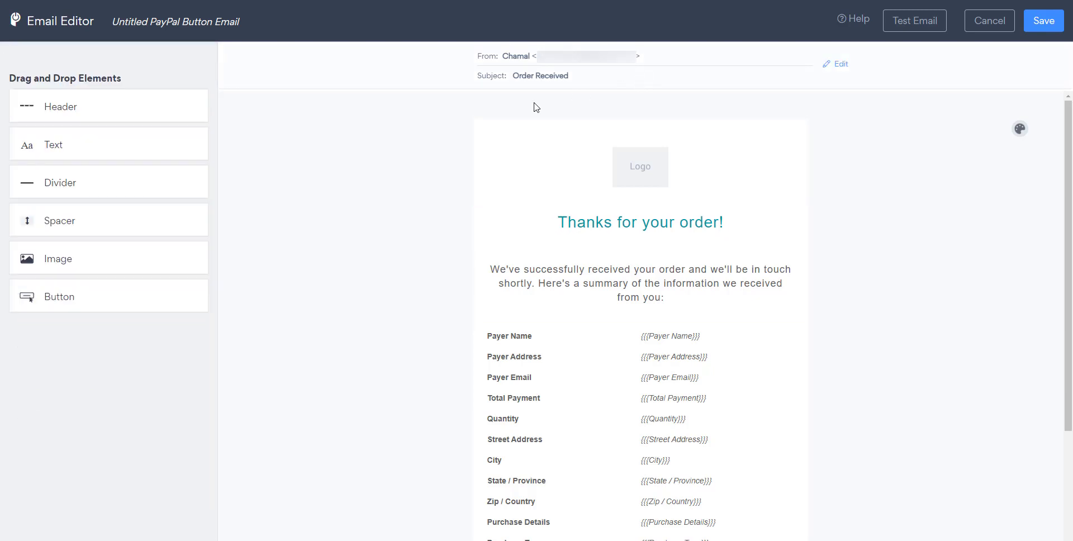
# Insert a button element between the "Thanks for your order!" heading and the confirmation paragraph, and select it for editing.
pyautogui.scroll(-4, 564, 271)
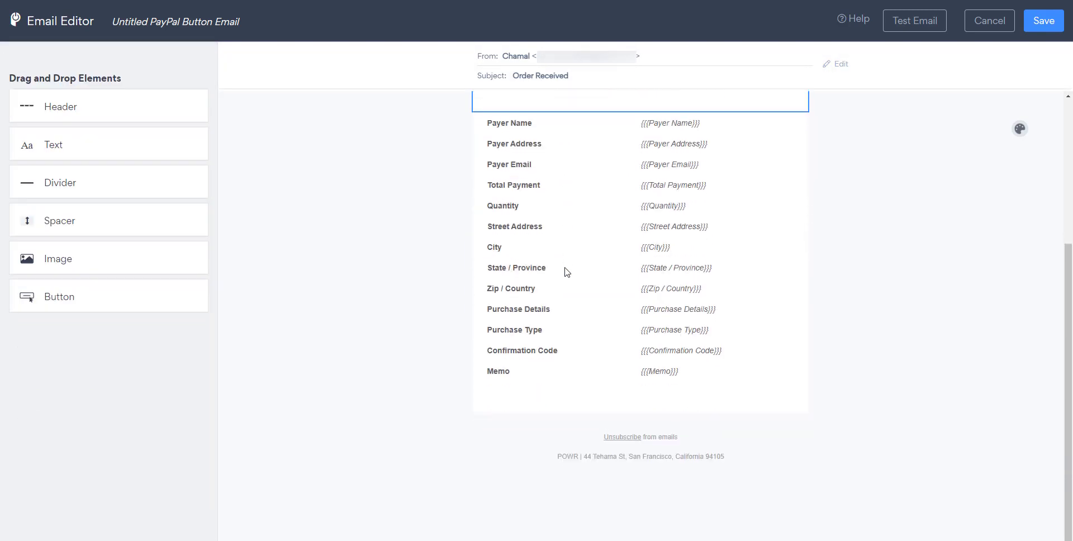
pyautogui.scroll(4, 566, 271)
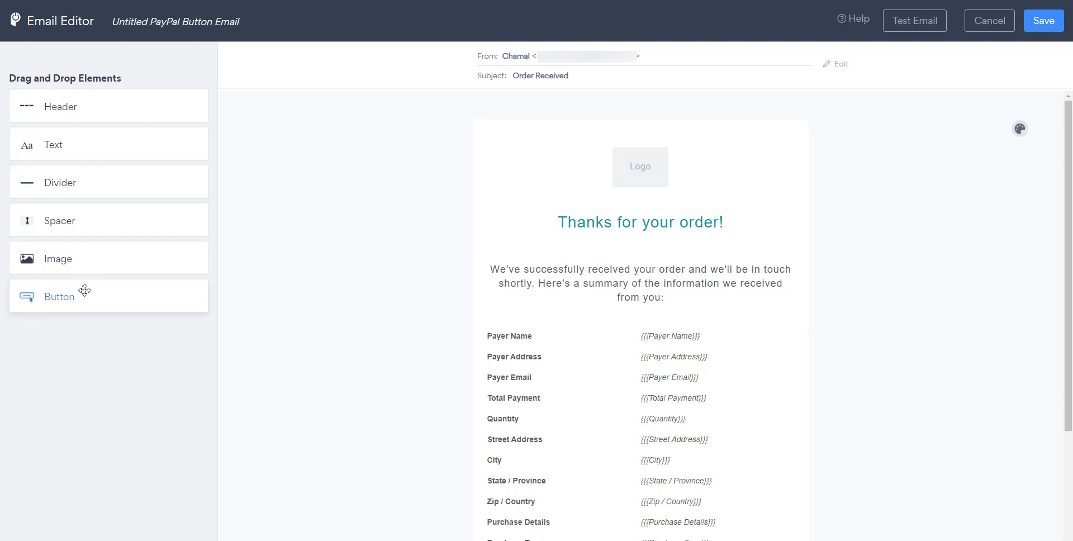
pyautogui.moveTo(72, 299); pyautogui.dragTo(614, 260)
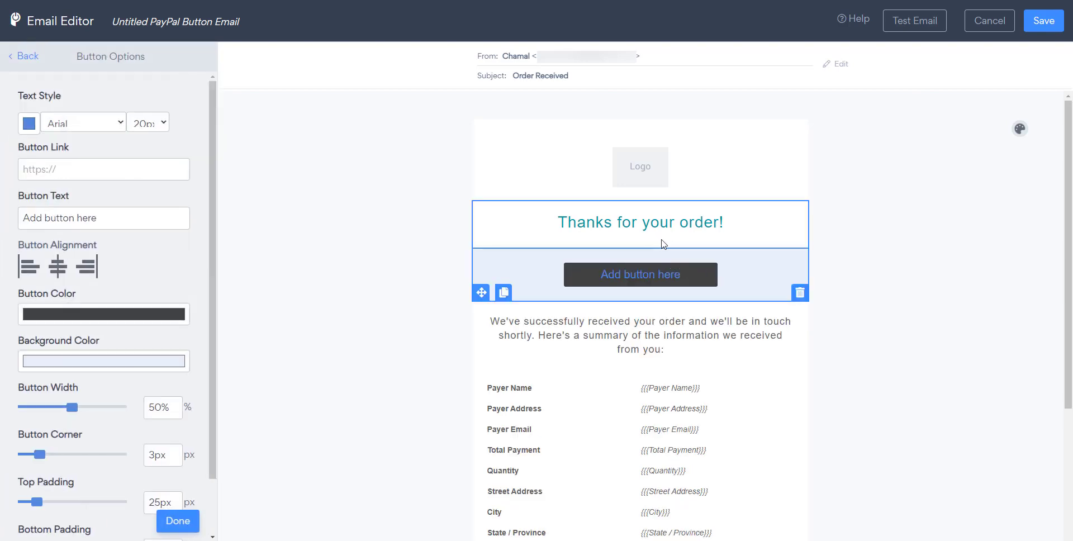
pyautogui.click(594, 283)
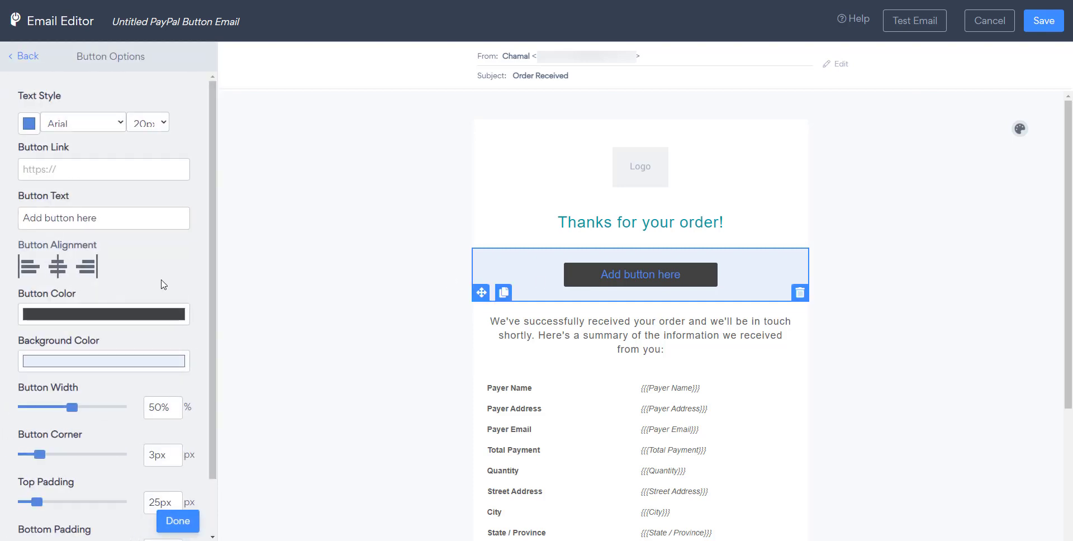
# Set the new button's color to teal and the background color behind it to white.
pyautogui.scroll(-2, 45, 324)
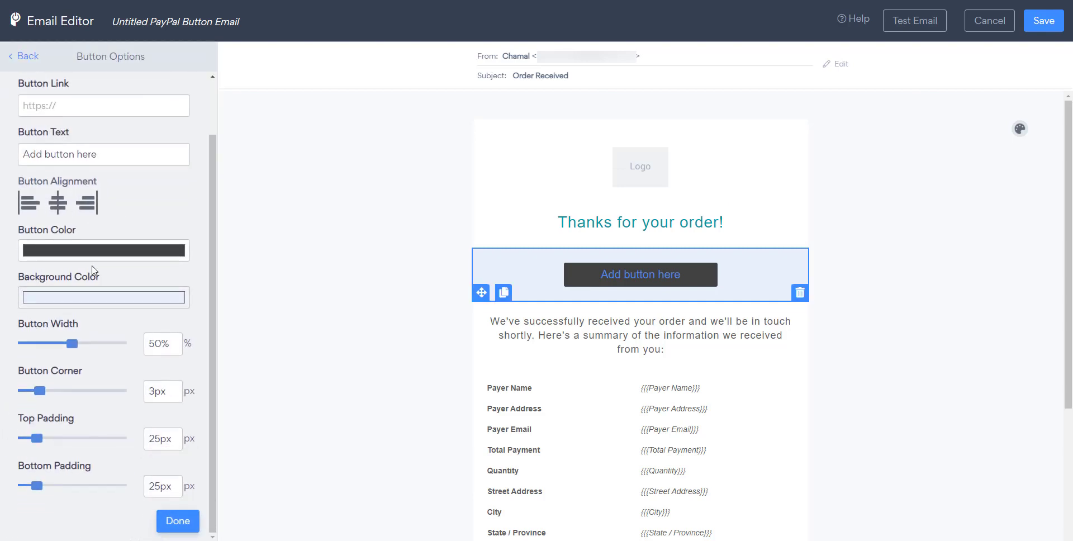
pyautogui.click(79, 250)
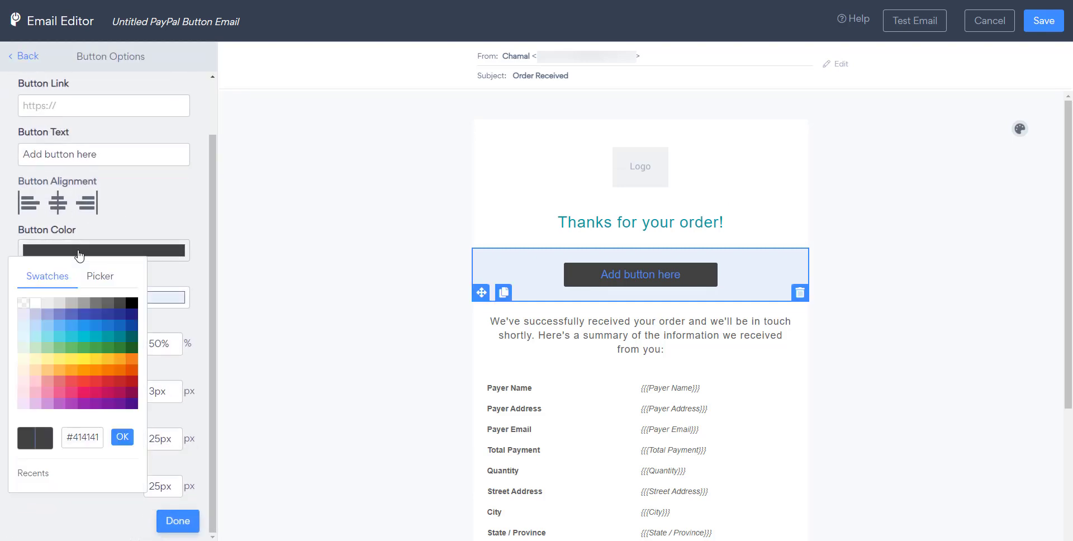
pyautogui.click(97, 338)
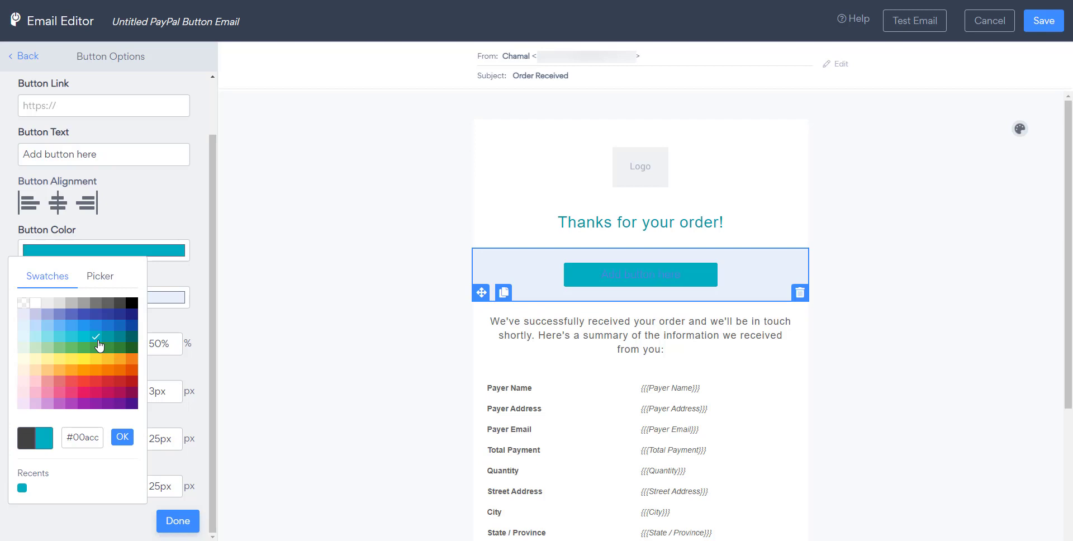
pyautogui.click(162, 222)
pyautogui.click(113, 298)
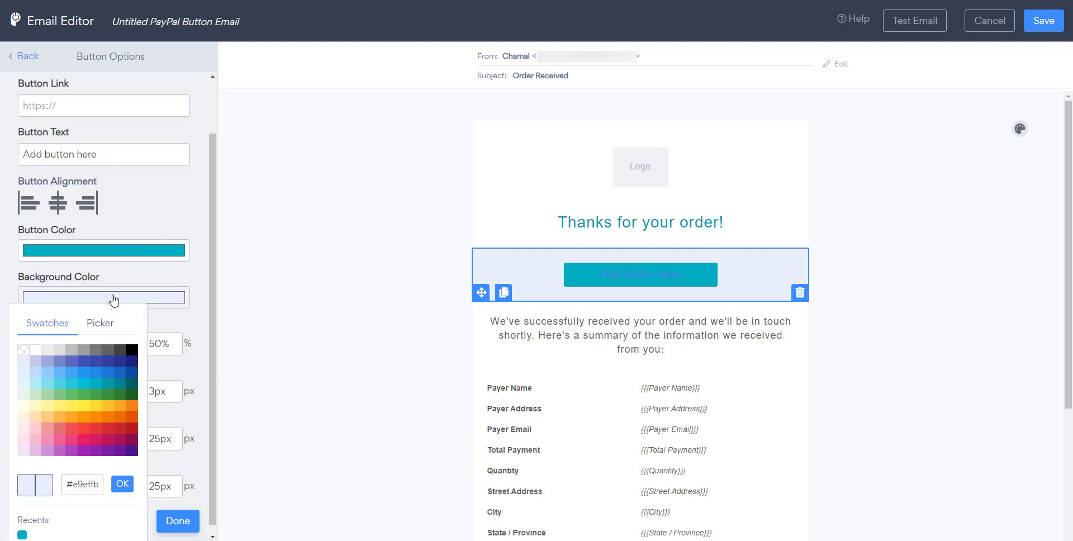
pyautogui.click(34, 350)
pyautogui.click(171, 274)
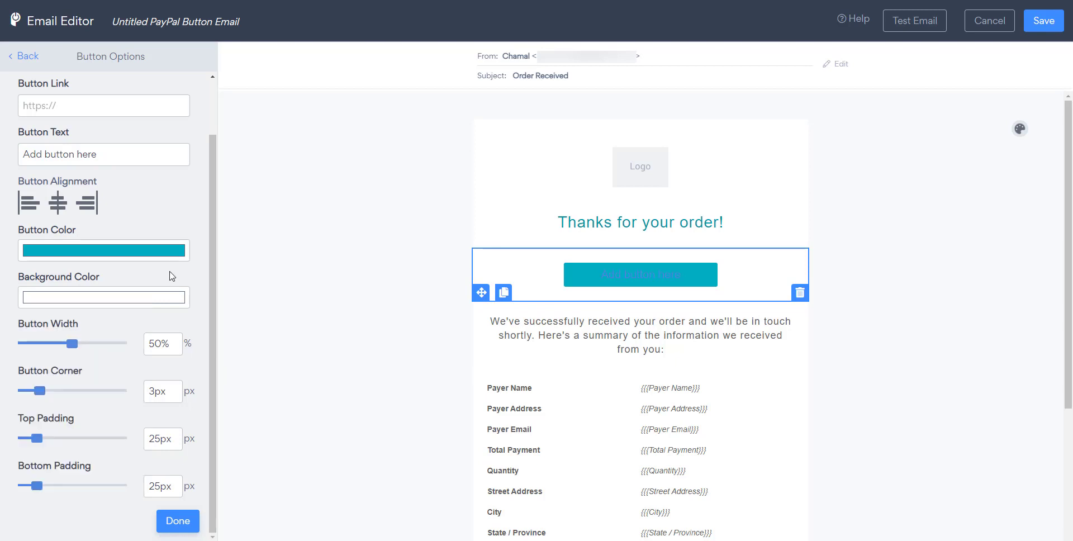
# Set the text color of the new email button to black.
pyautogui.scroll(2, 120, 350)
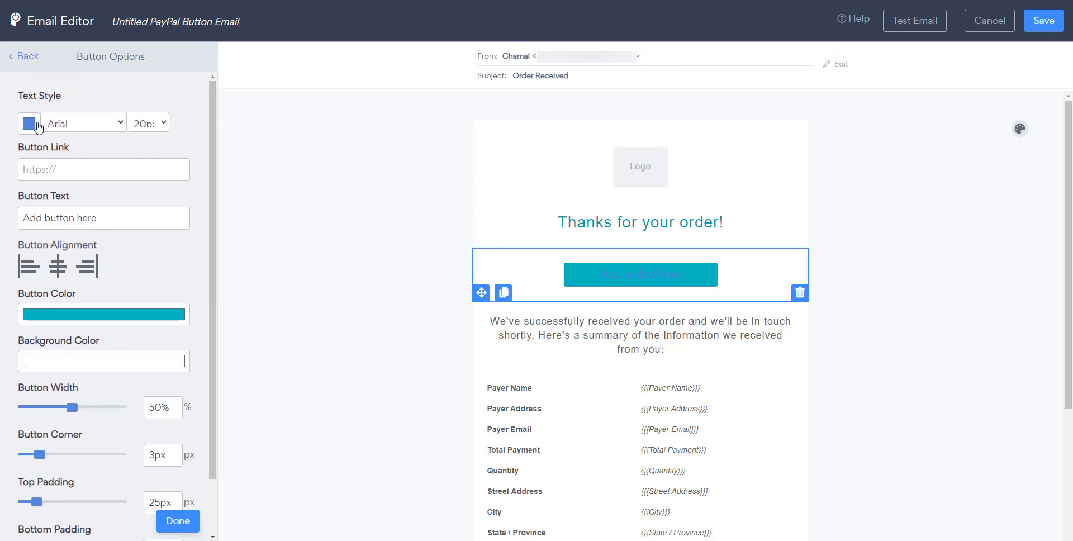
pyautogui.click(29, 124)
pyautogui.click(133, 177)
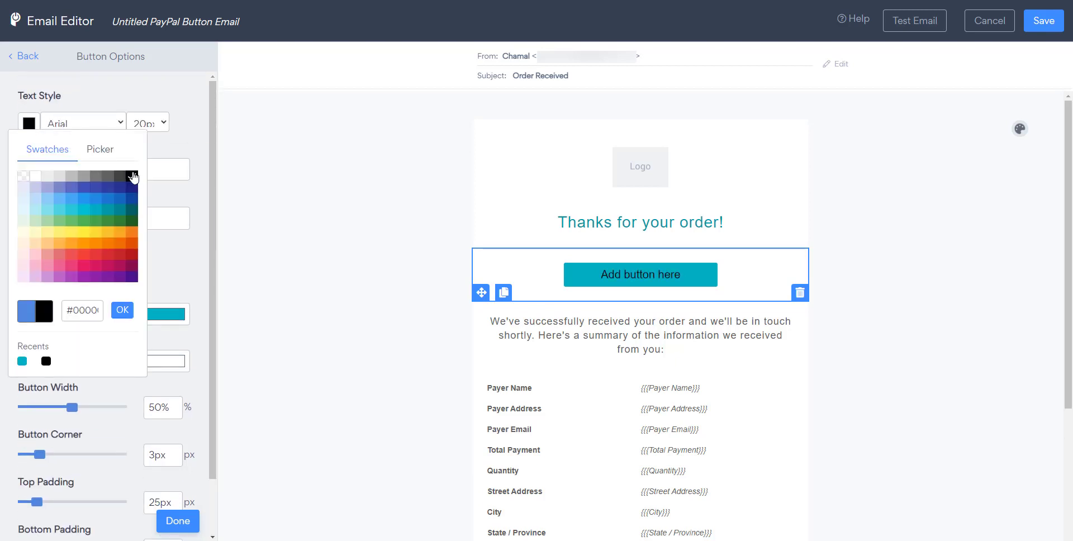
# Set the email button's text color to white and its label to "Download Now".
pyautogui.click(36, 176)
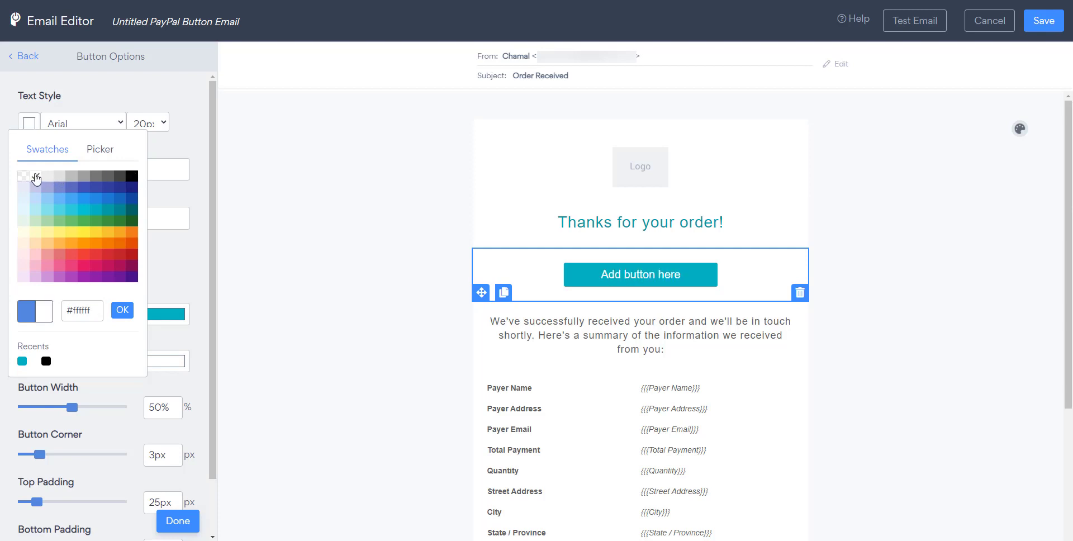
pyautogui.click(184, 151)
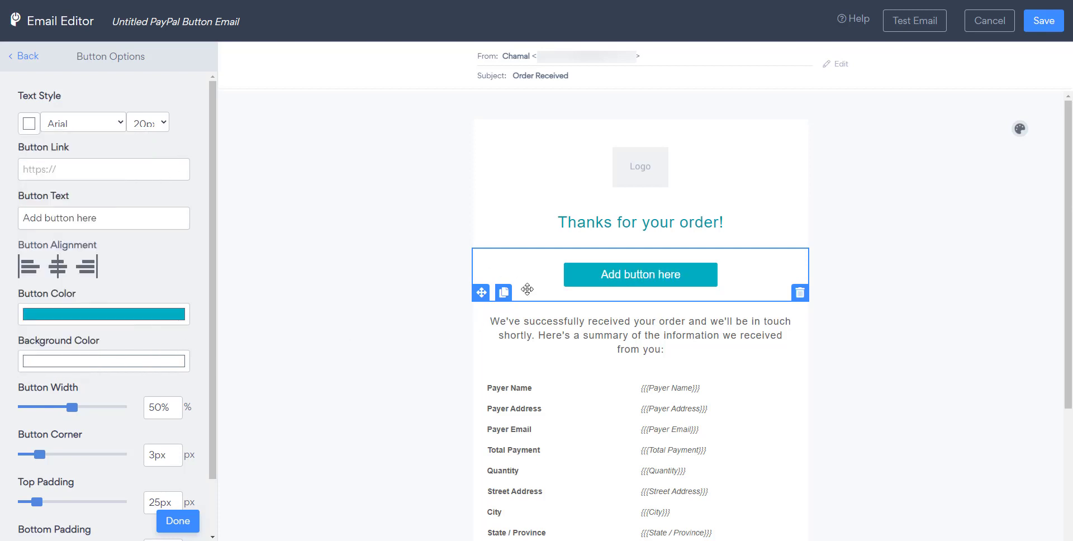
pyautogui.tripleClick(105, 221)
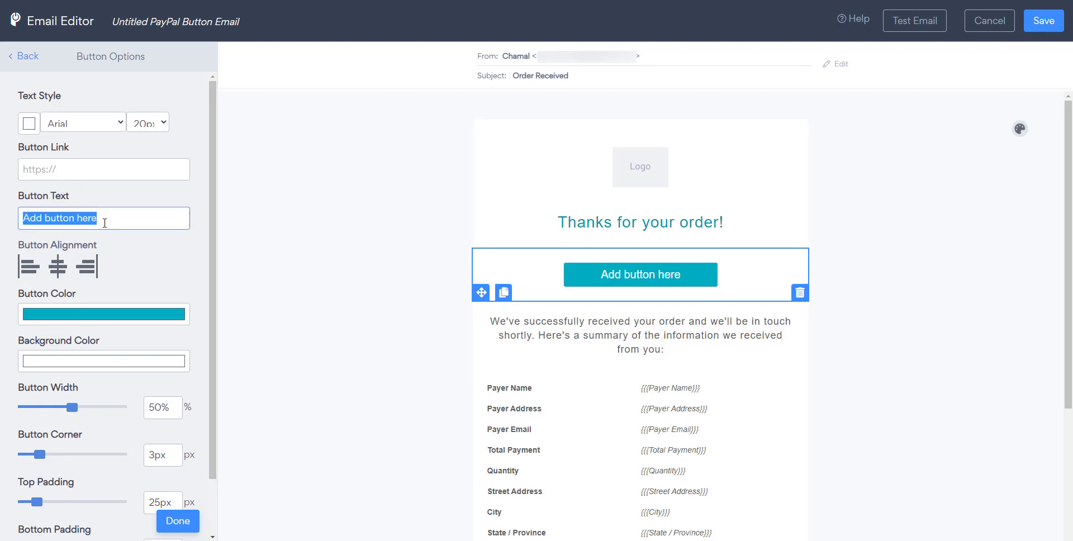
pyautogui.write('Download')
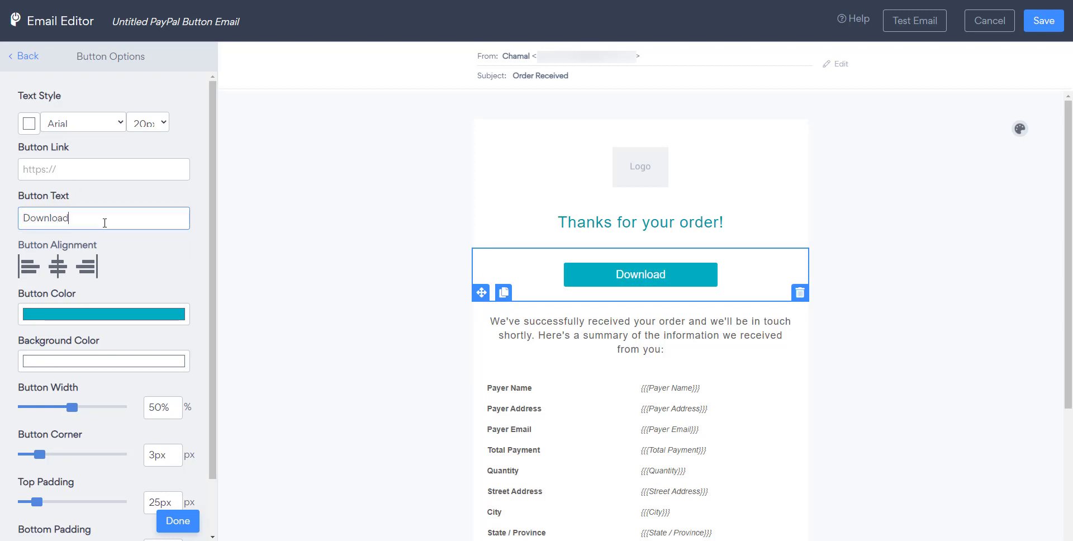
pyautogui.write(' Now')
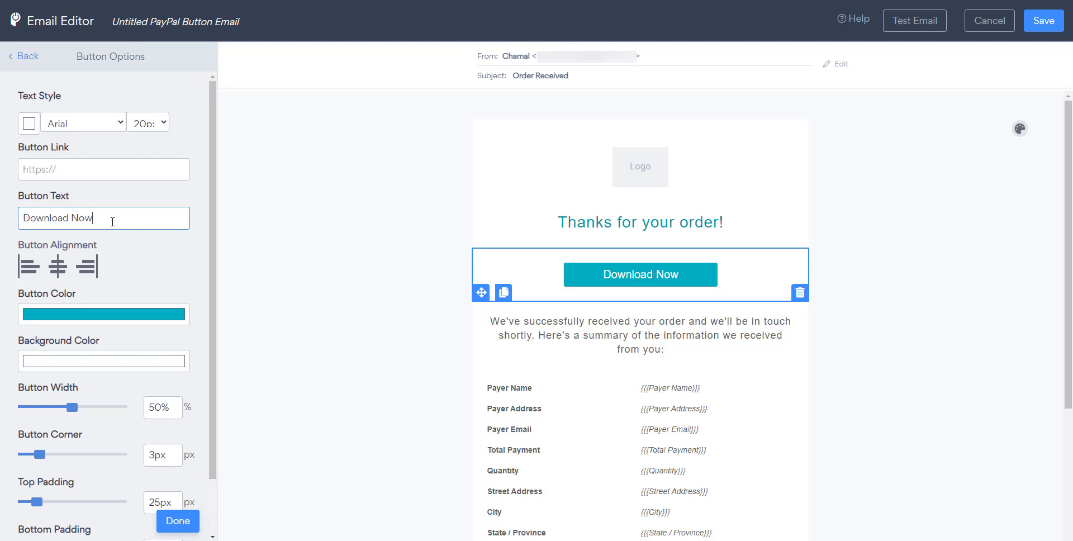
pyautogui.click(101, 174)
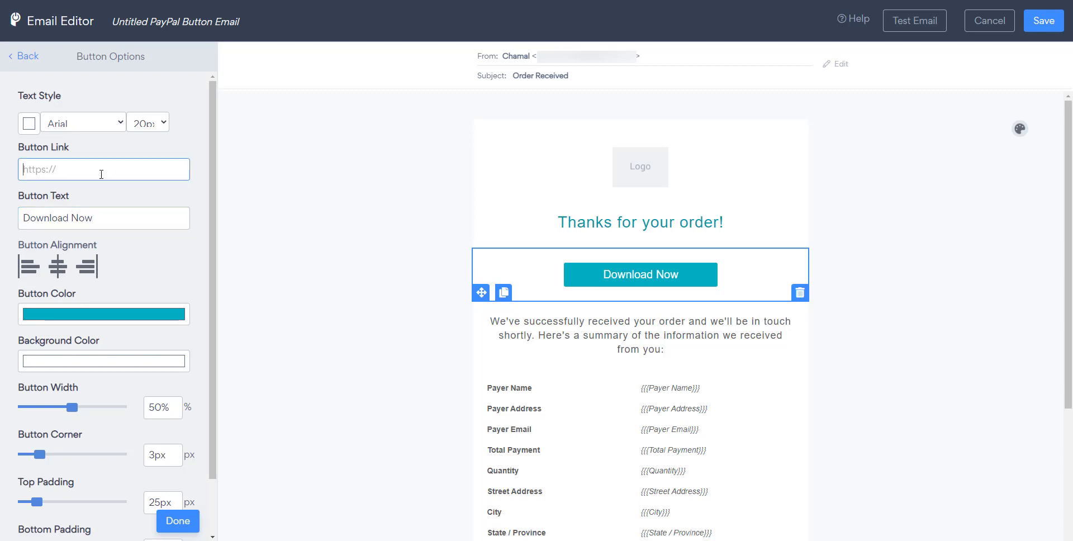
pyautogui.write('https:')
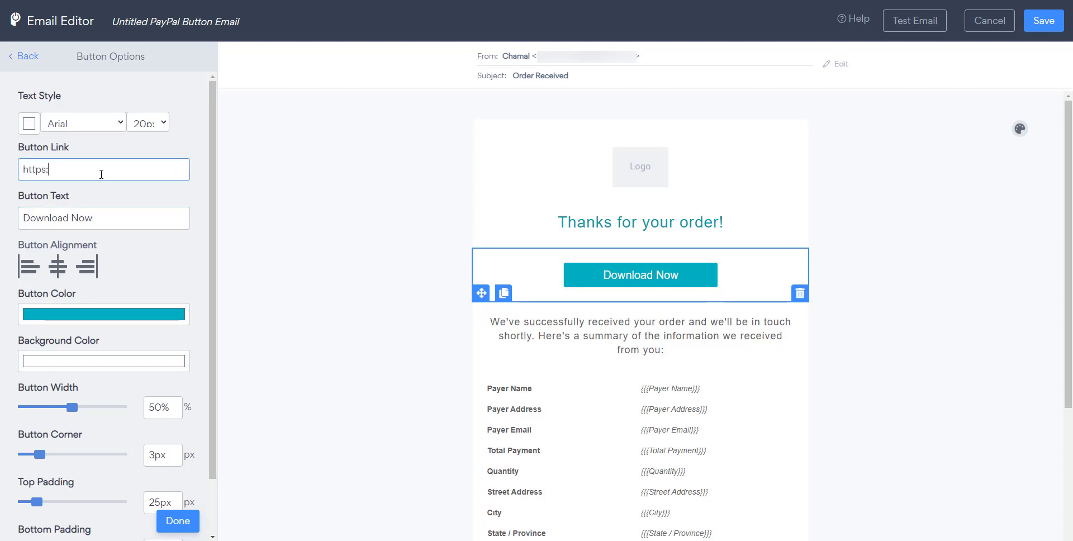
pyautogui.write('//www.pitiya.com/download')
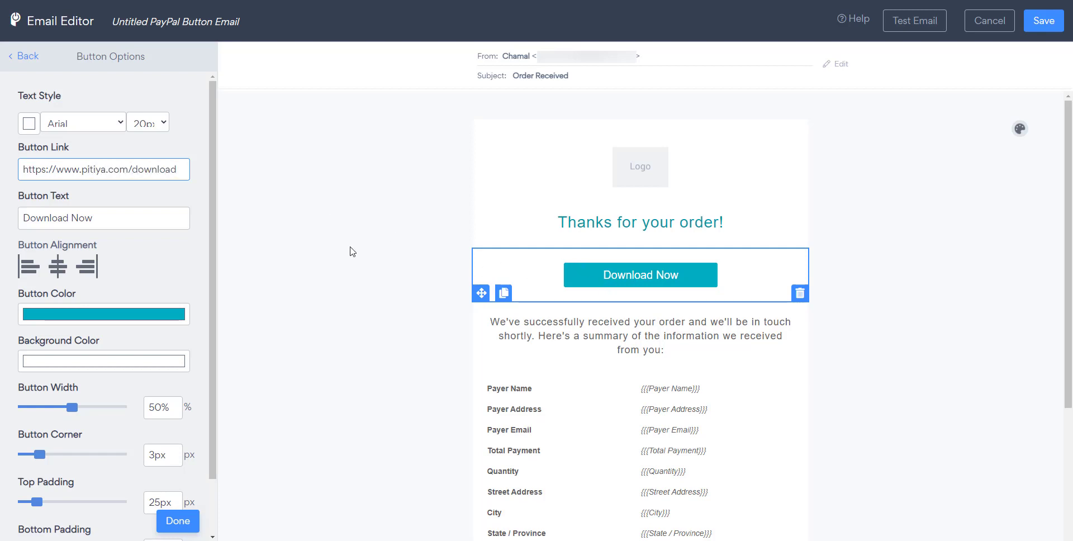
pyautogui.click(168, 151)
# Try Garamond for the "Download Now" button text and settle on the MS Sans Serif font.
pyautogui.click(106, 125)
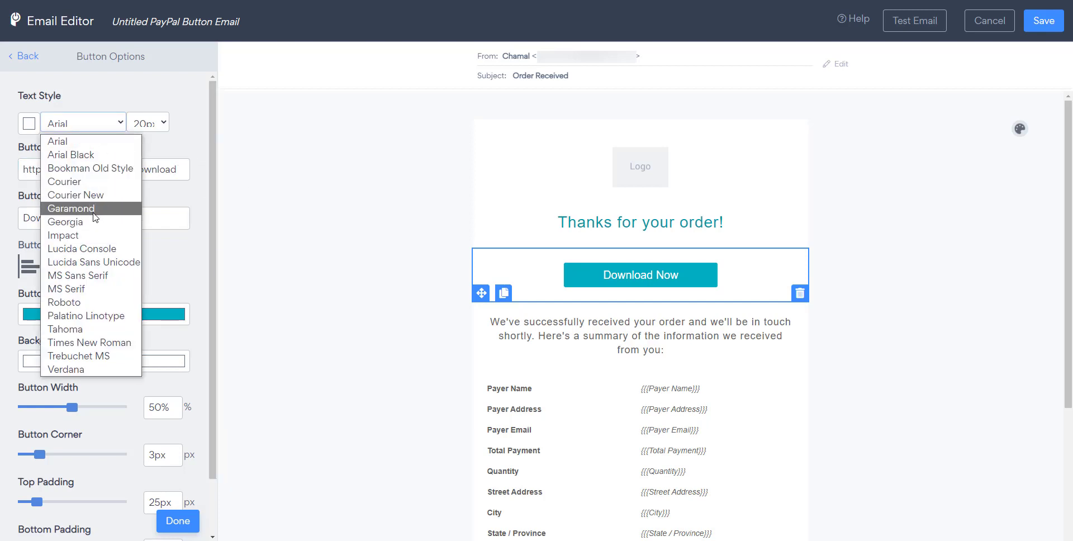
pyautogui.click(94, 216)
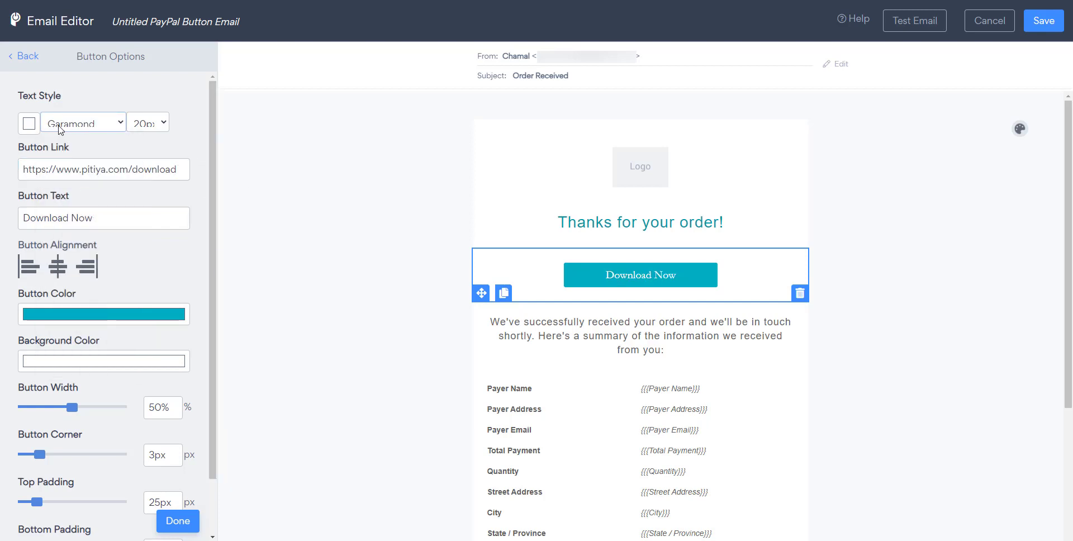
pyautogui.click(59, 129)
pyautogui.click(79, 276)
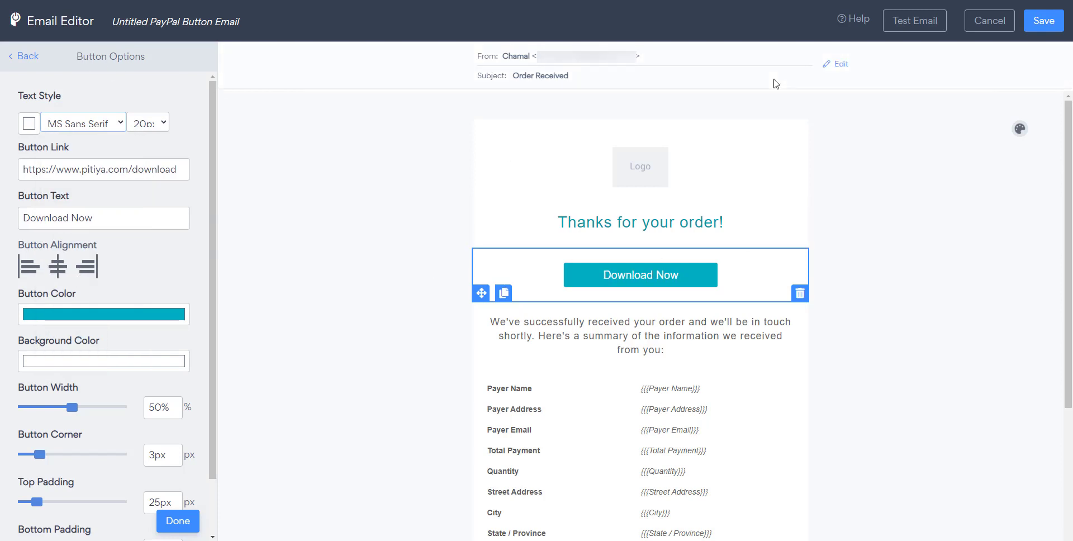
# Examine the test email option and the color choices for the email's page background.
pyautogui.click(925, 30)
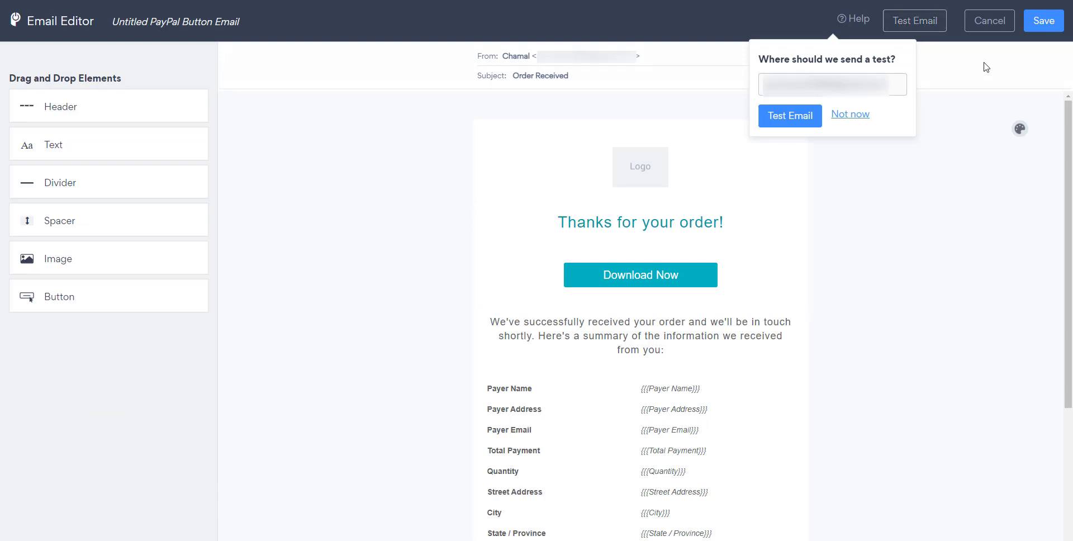
pyautogui.click(865, 115)
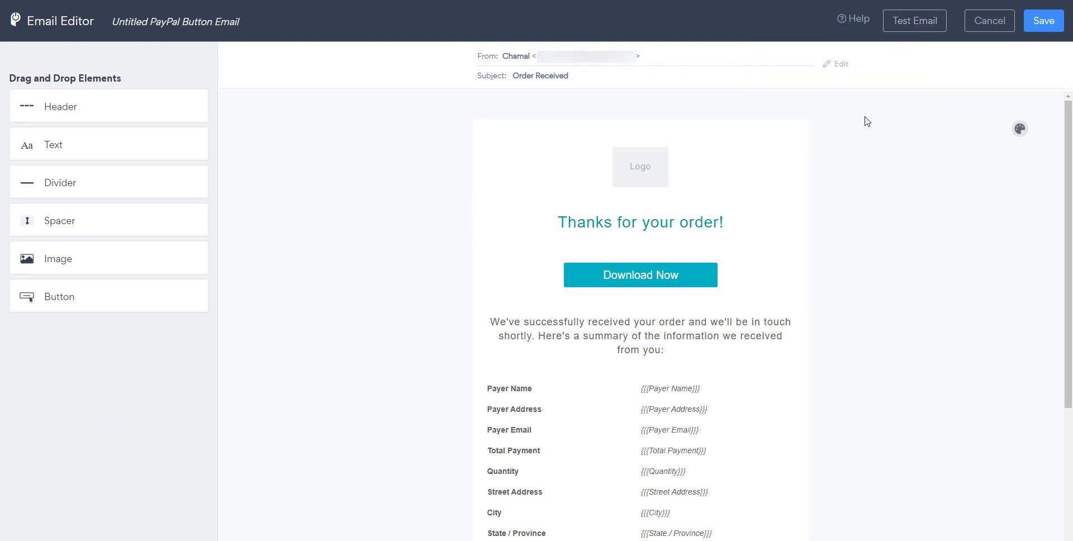
pyautogui.click(1019, 130)
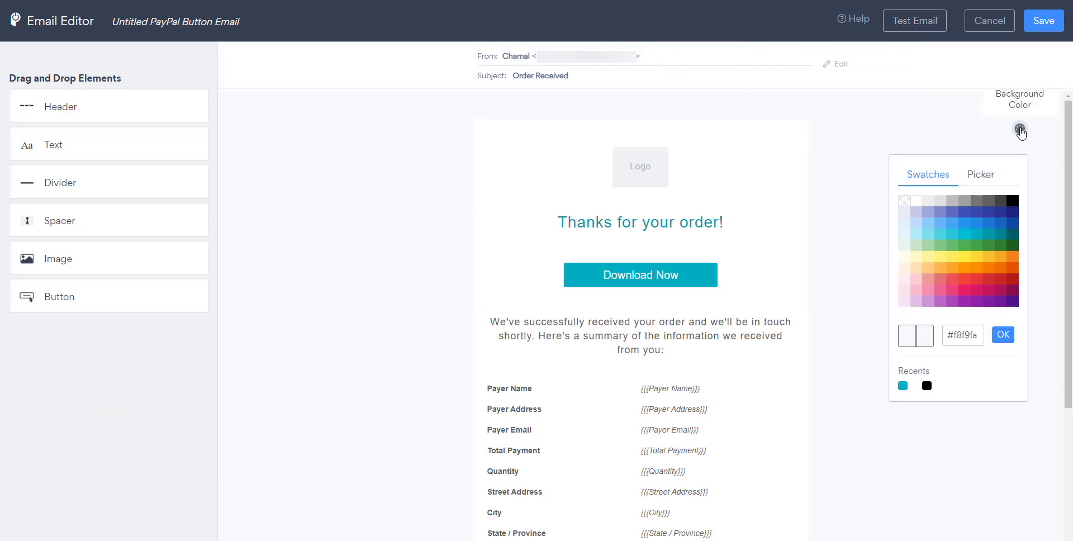
pyautogui.click(938, 133)
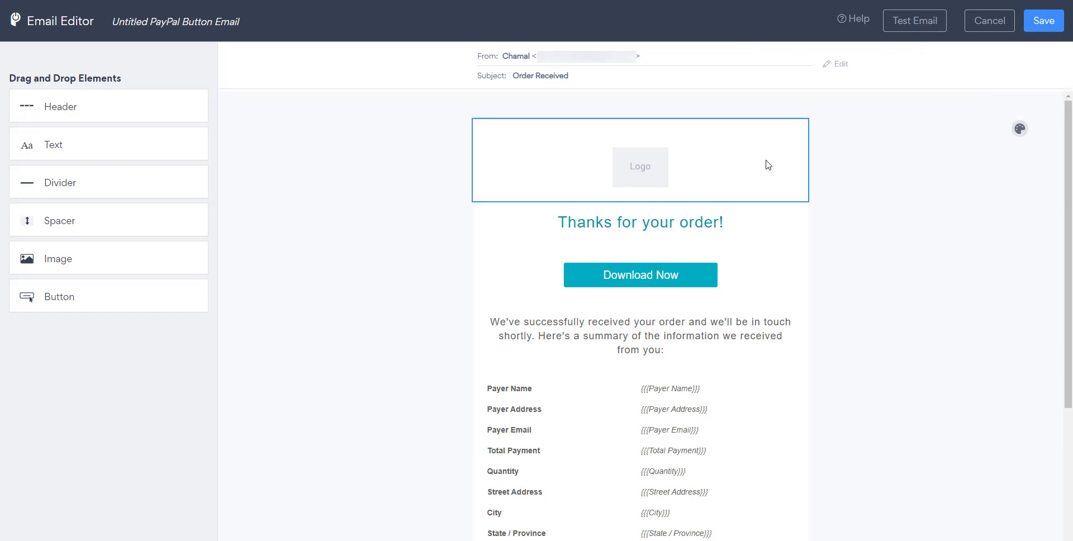
# Review the autoresponder email, save it, and return to the list of payment button settings.
pyautogui.scroll(-5, 628, 318)
pyautogui.scroll(5, 603, 299)
pyautogui.scroll(-3, 676, 307)
pyautogui.scroll(3, 675, 297)
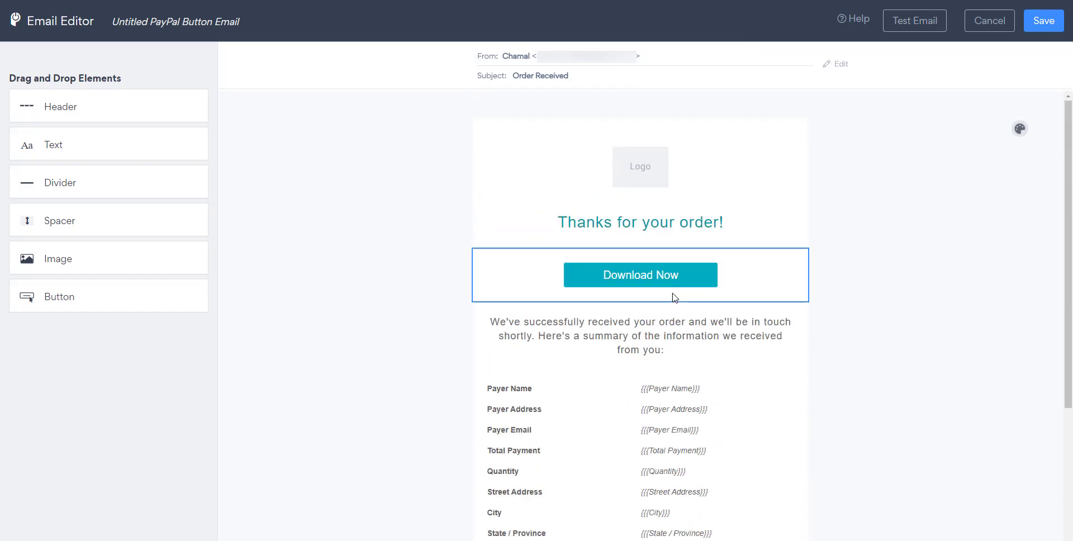
pyautogui.click(1044, 20)
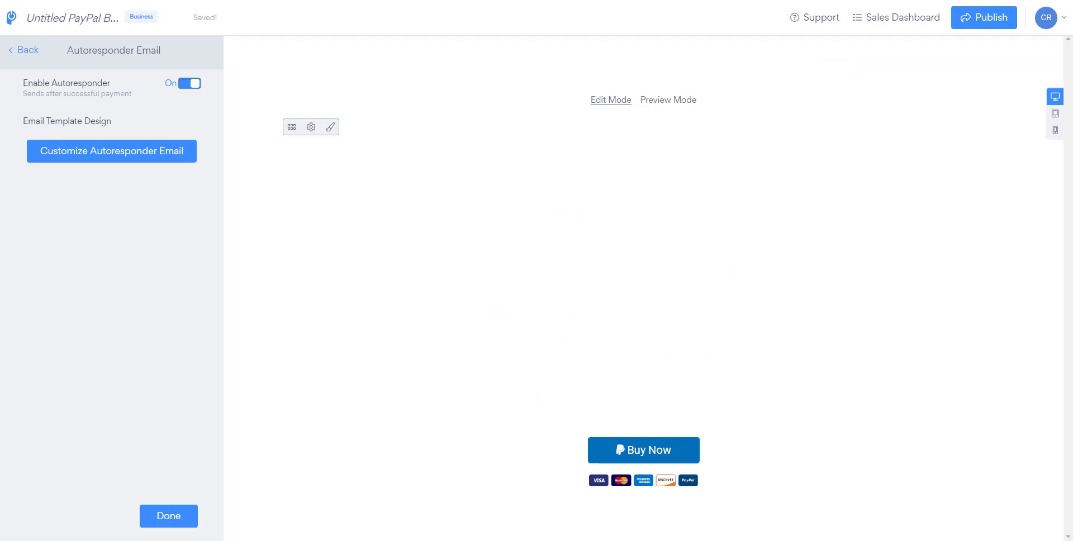
pyautogui.click(31, 52)
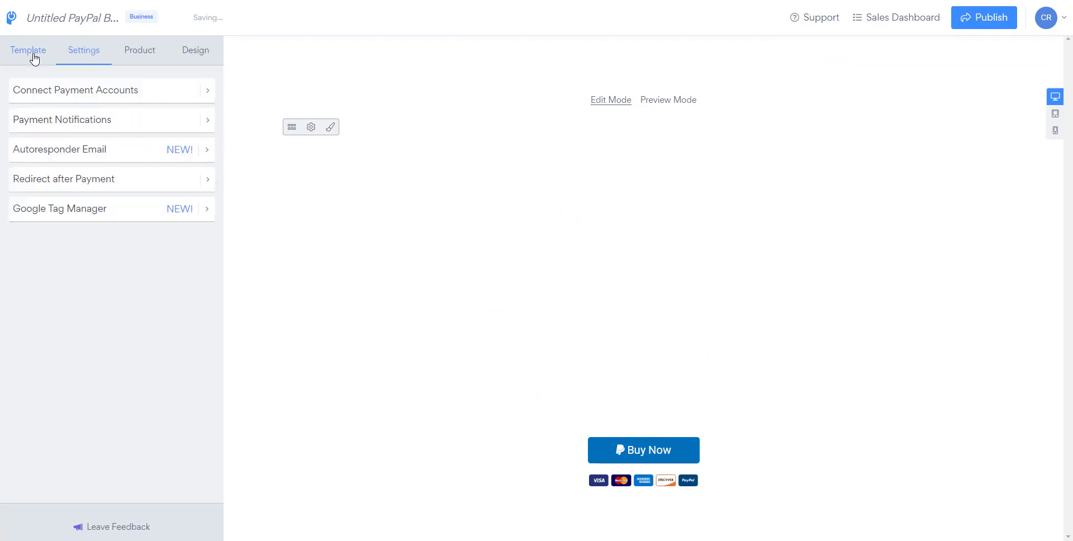
pyautogui.click(101, 183)
pyautogui.click(139, 105)
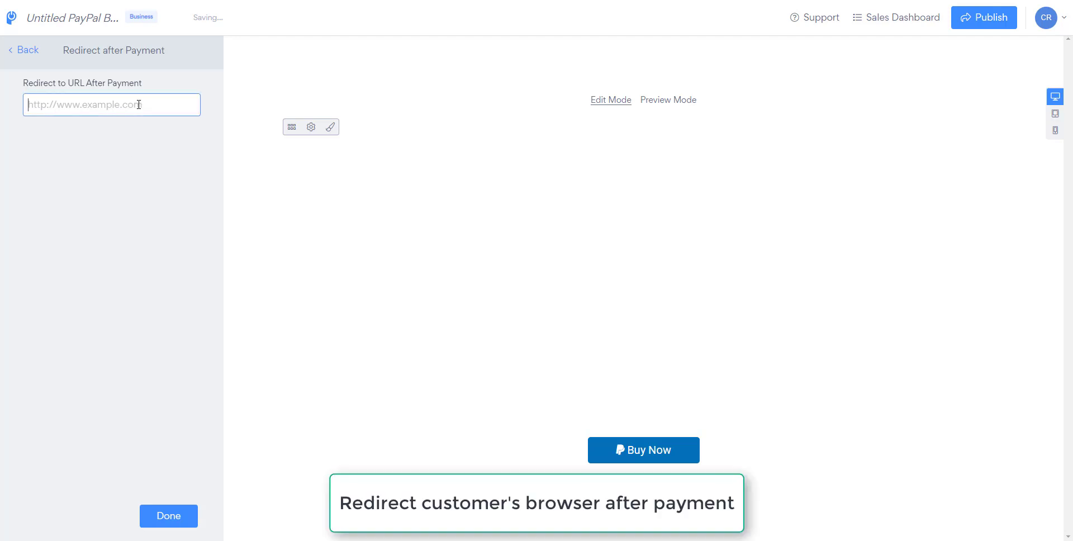
pyautogui.write('https')
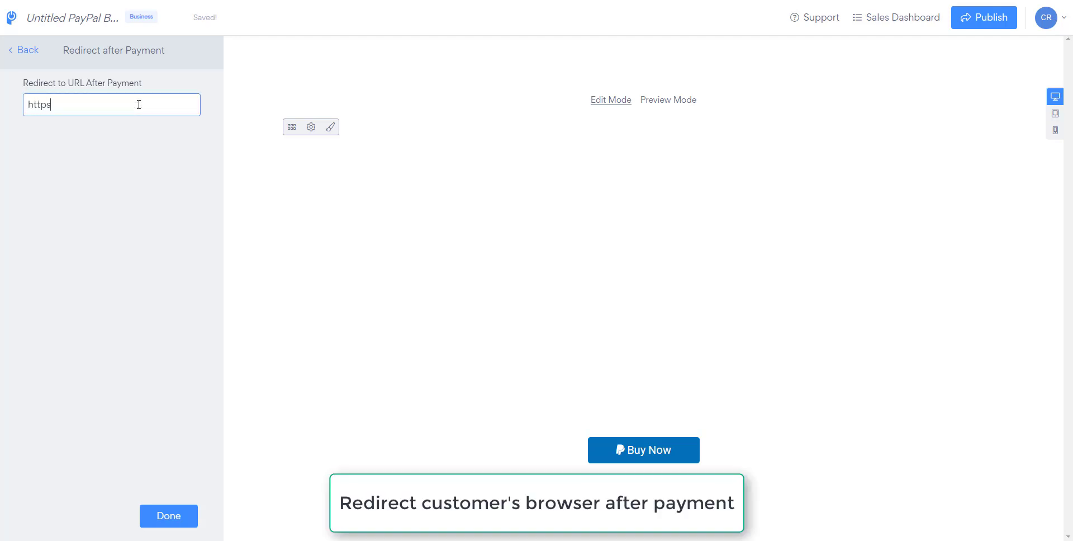
pyautogui.write('://www.pitiya.co')
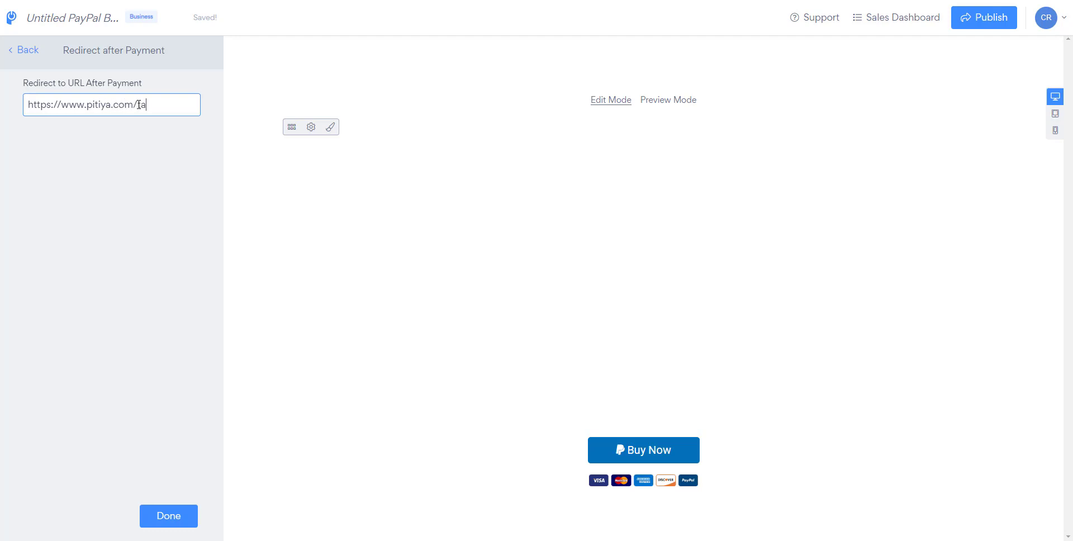
pyautogui.write('m/thanks')
pyautogui.click(31, 55)
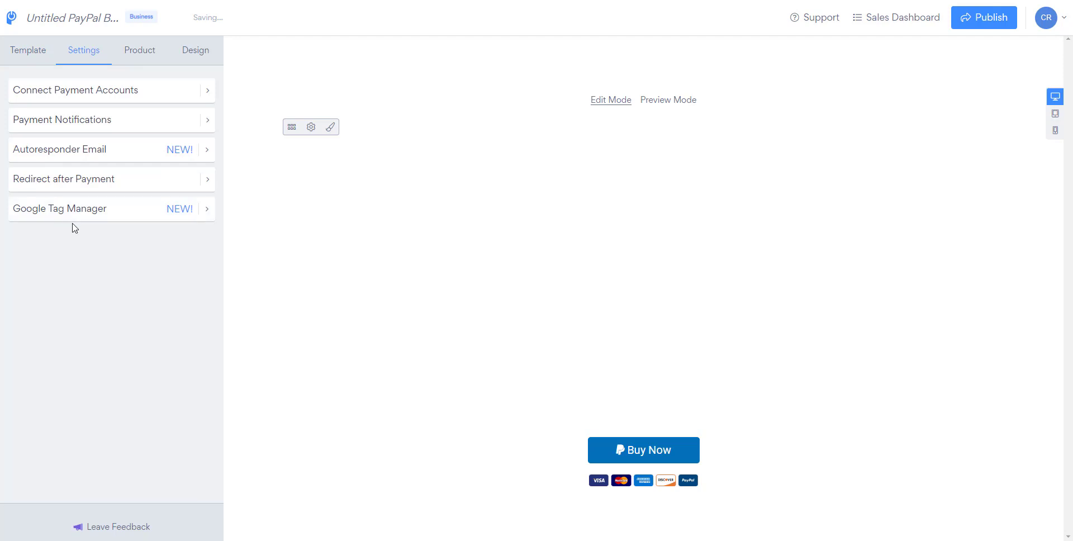
# Examine the Google Tag Manager tracking ID setting and open the product details.
pyautogui.click(89, 213)
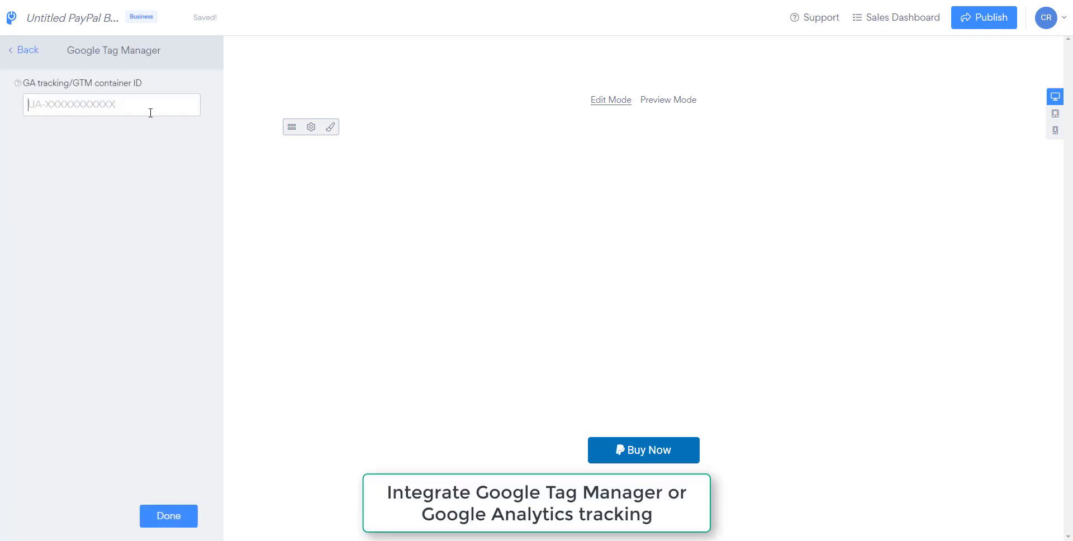
pyautogui.click(104, 108)
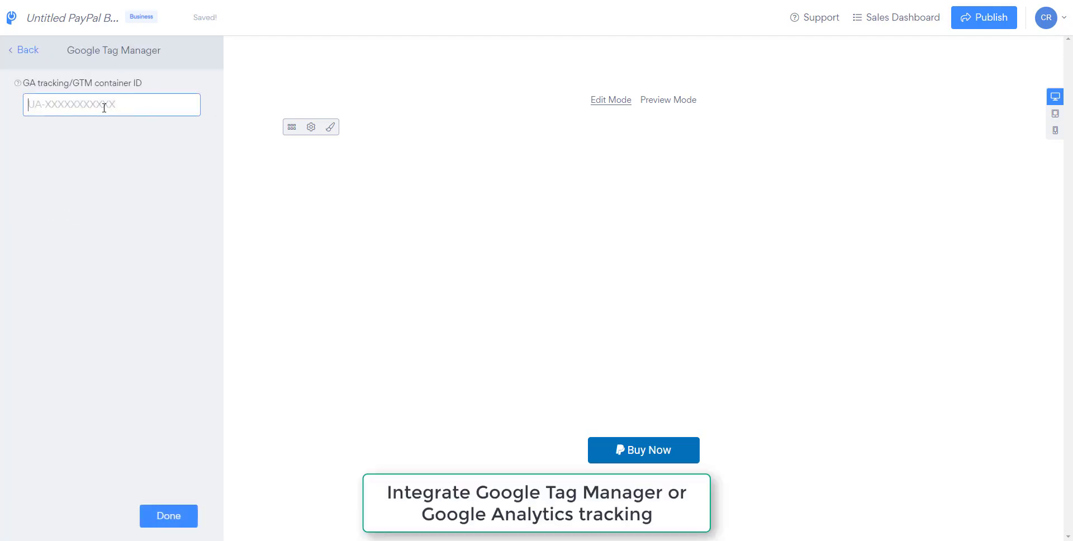
pyautogui.click(11, 49)
pyautogui.click(131, 56)
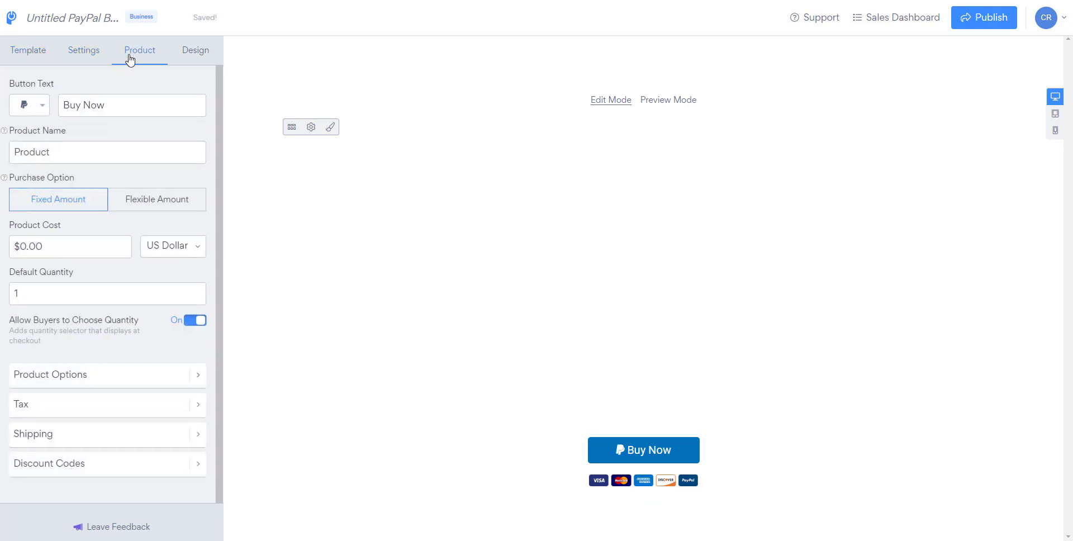
# Try the PayPal card icon on the Buy Now button and restore the PayPal logo icon.
pyautogui.click(34, 106)
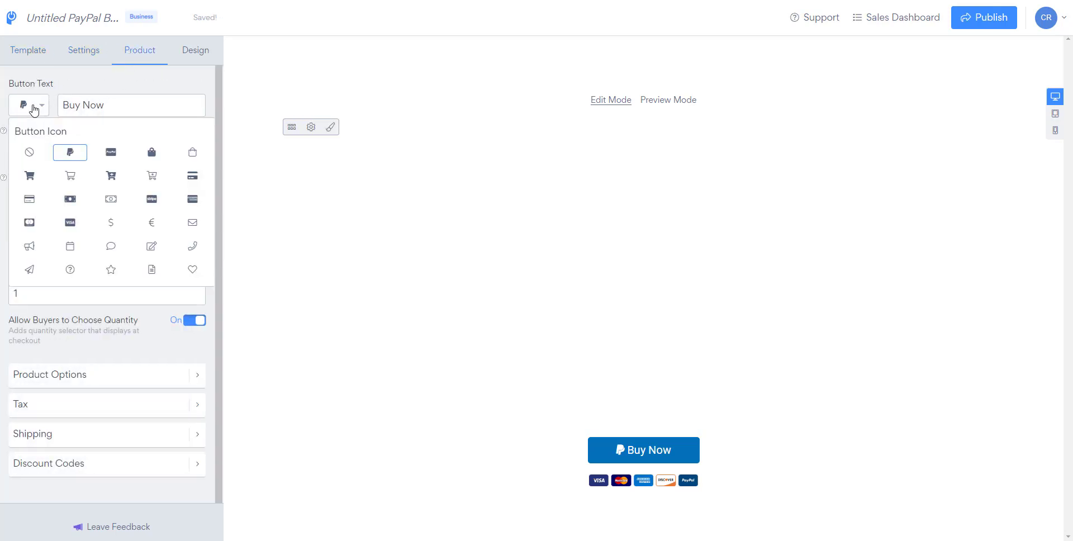
pyautogui.click(119, 150)
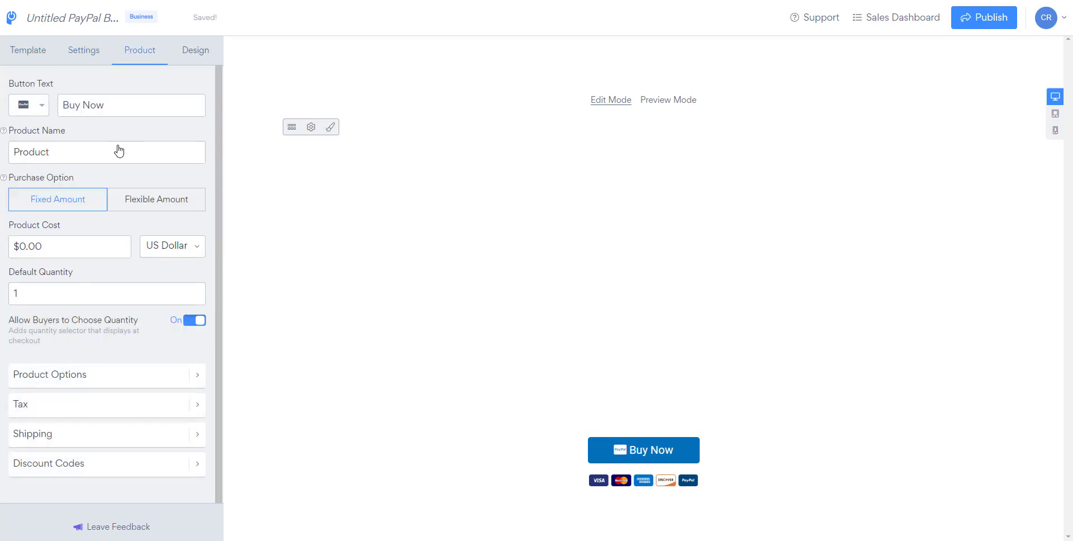
pyautogui.click(31, 106)
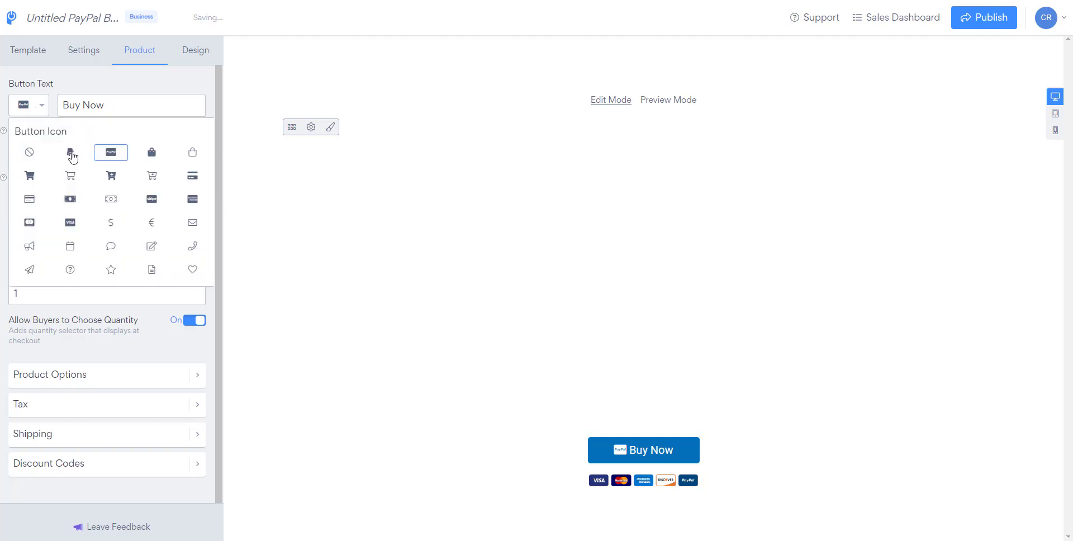
pyautogui.click(71, 157)
pyautogui.click(113, 108)
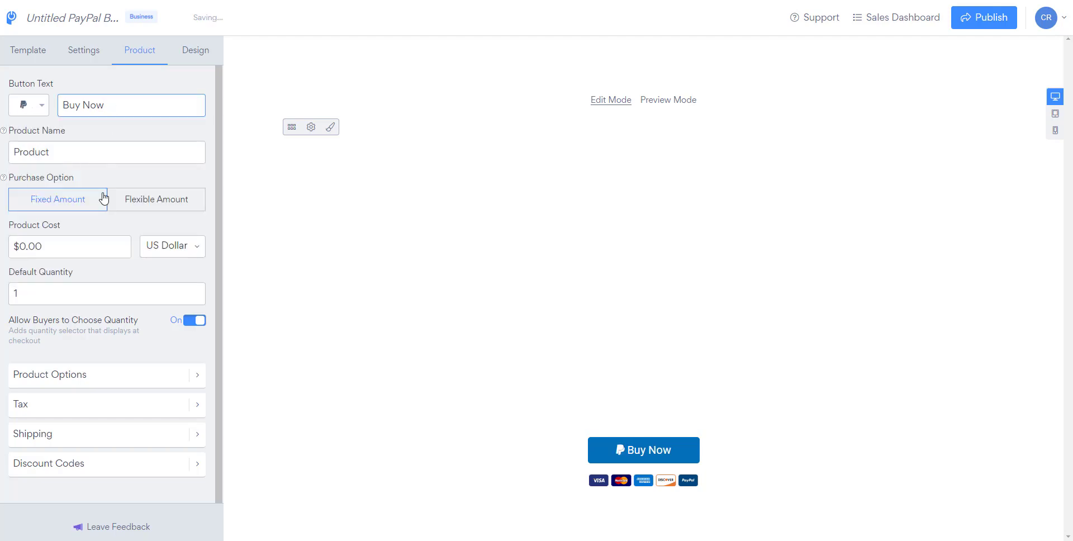
# Change the product name to "Blogging for Make Money Online".
pyautogui.click(51, 154)
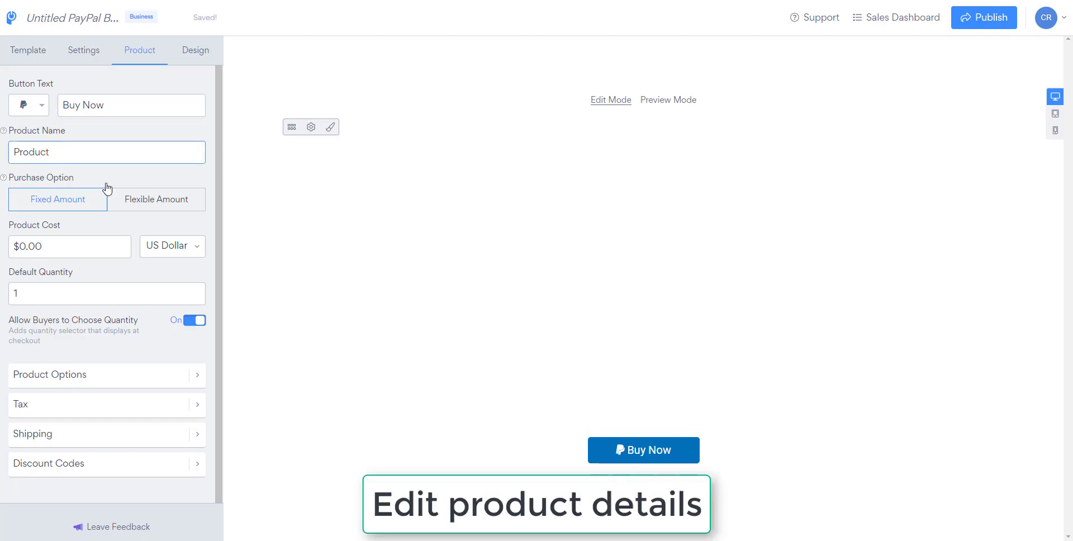
pyautogui.doubleClick(87, 157)
pyautogui.write('Blogging for Mak')
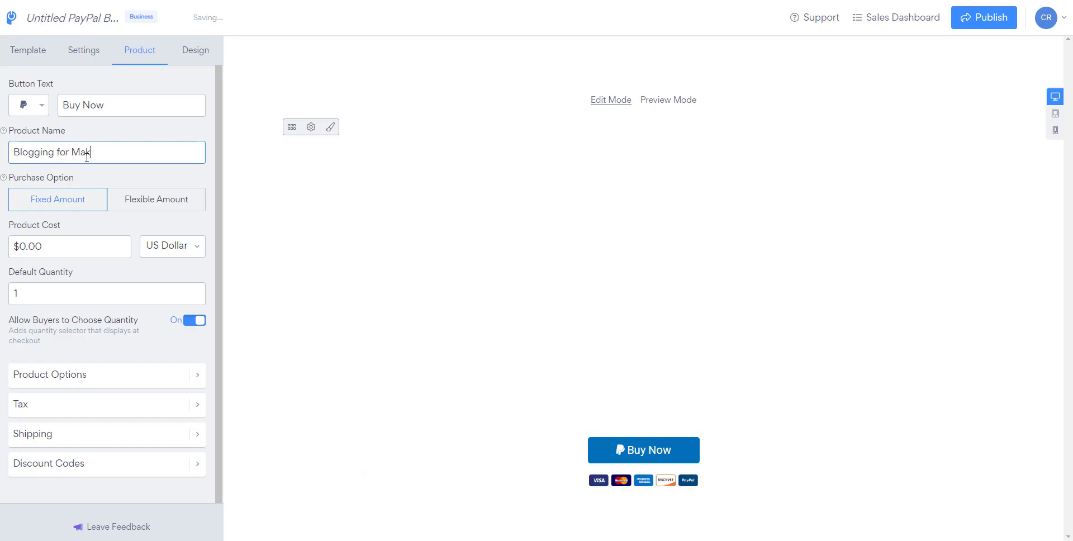
pyautogui.write('e Money Online')
# Set the fixed product cost to $9.99 and check the currency choice.
pyautogui.moveTo(23, 245); pyautogui.dragTo(27, 244)
pyautogui.write('9')
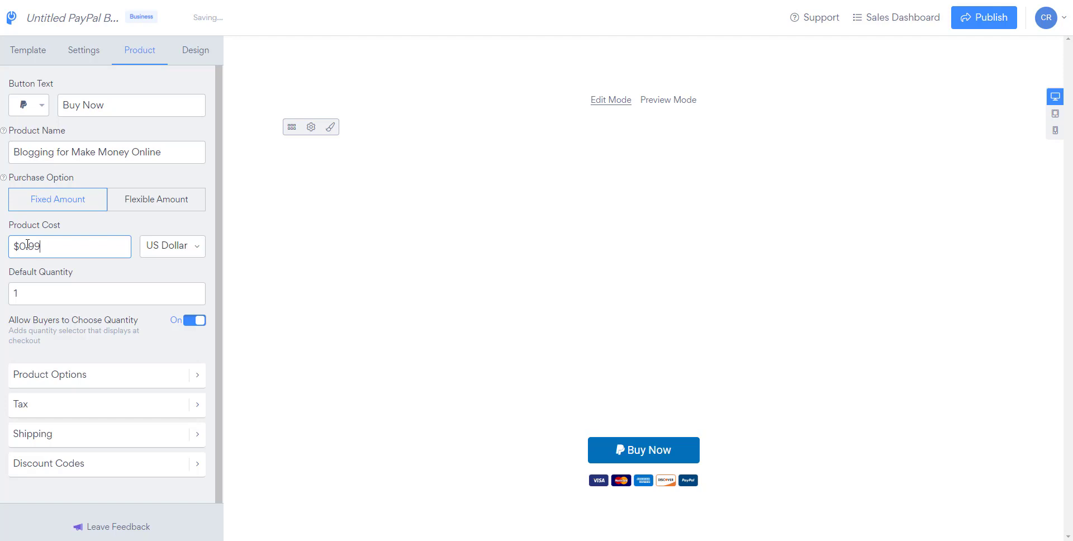
pyautogui.write('9')
pyautogui.click(198, 247)
pyautogui.click(198, 247)
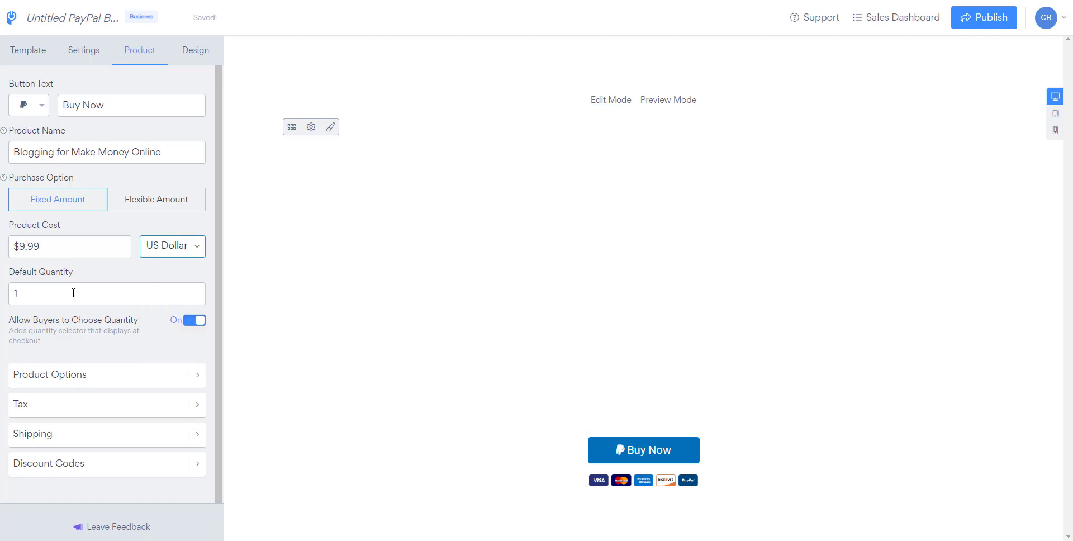
# Turn on the special instructions field in the product options.
pyautogui.click(115, 381)
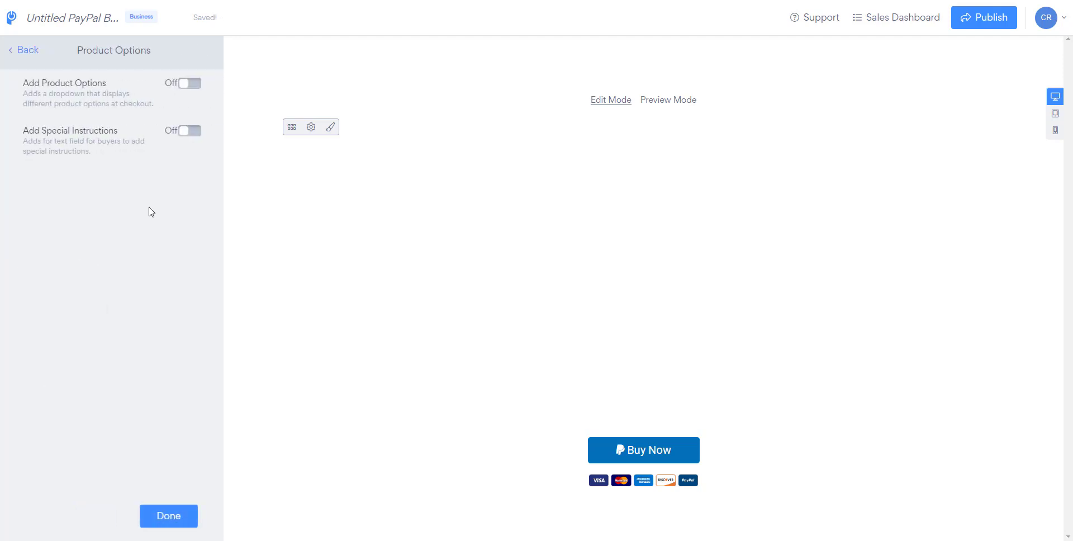
pyautogui.click(189, 132)
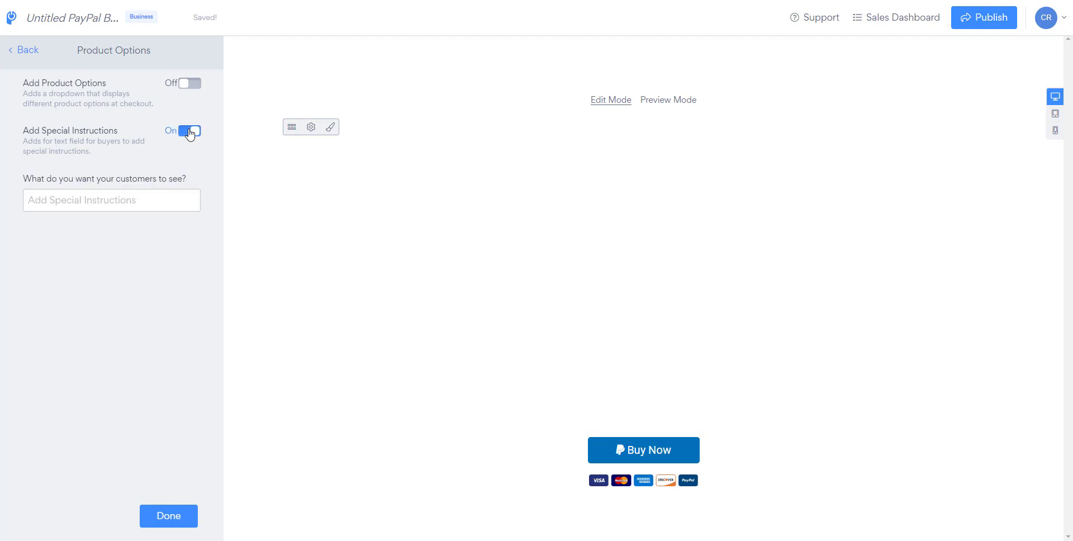
# Turn off the special instructions field, and try the product options dropdown before switching it off again.
pyautogui.click(190, 131)
pyautogui.click(195, 86)
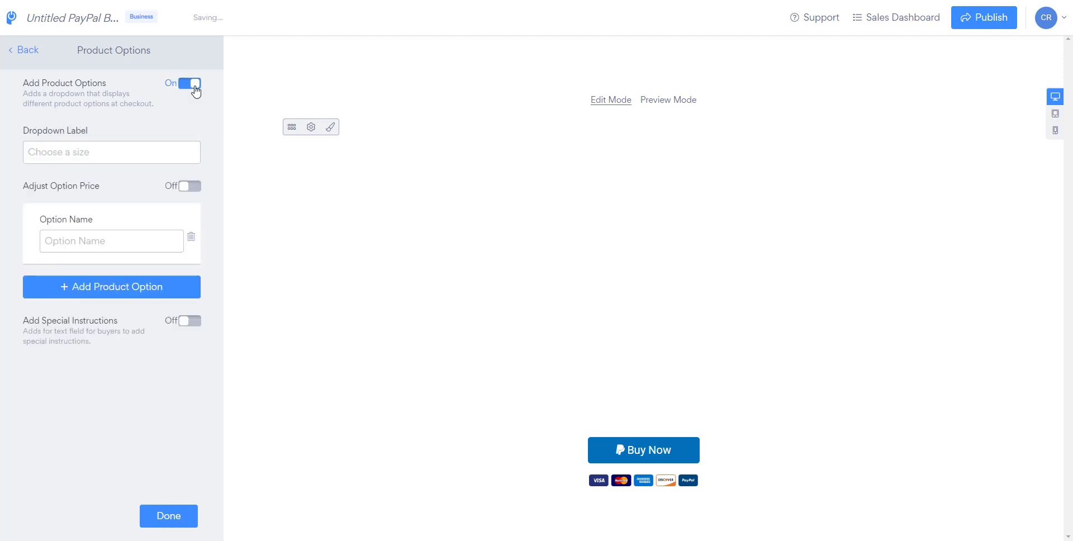
pyautogui.click(195, 87)
pyautogui.click(35, 53)
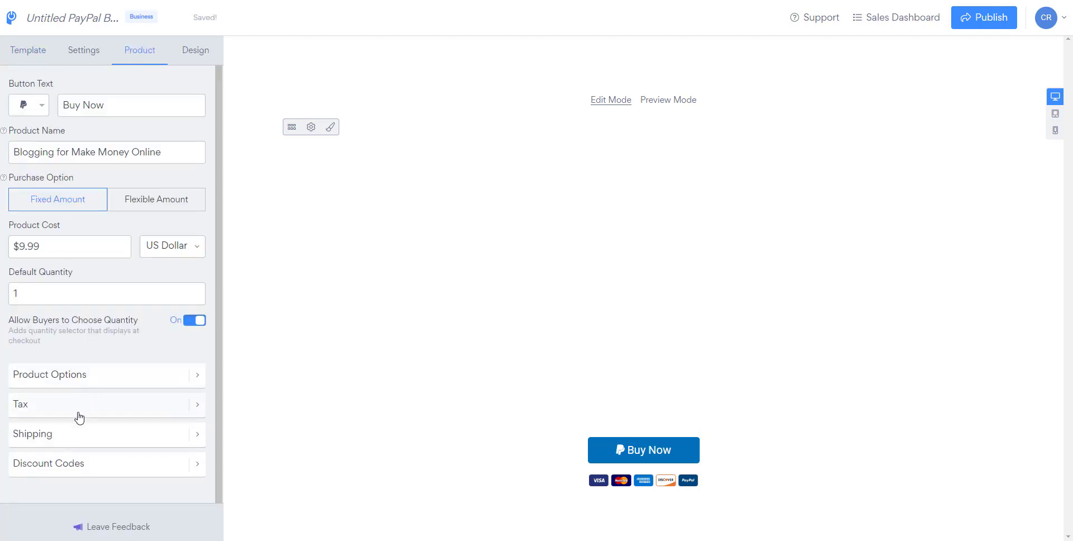
# Check the shipping settings and set the tax to 5.3 as a percentage of the total price.
pyautogui.click(73, 431)
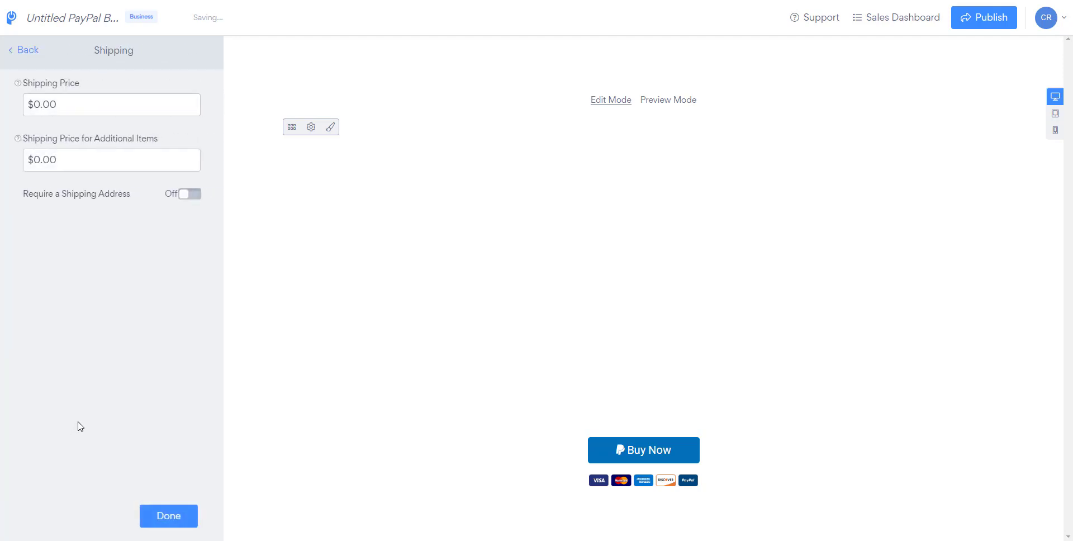
pyautogui.click(25, 50)
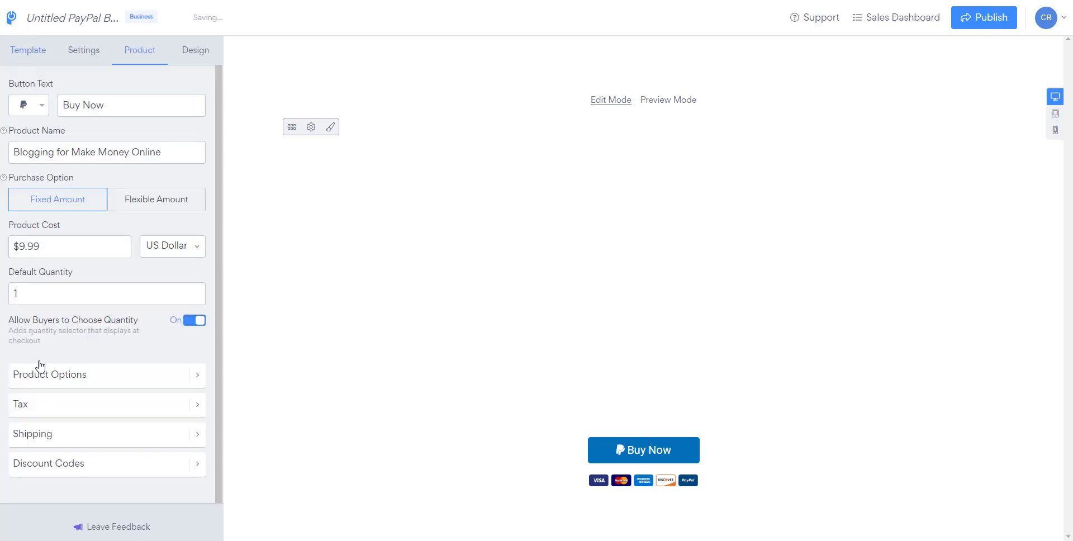
pyautogui.click(40, 411)
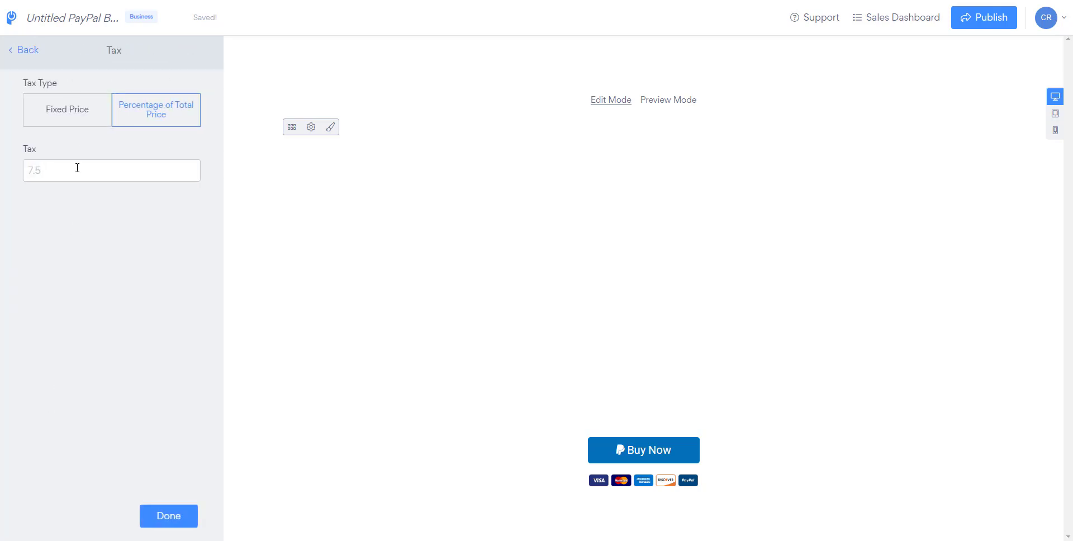
pyautogui.click(77, 170)
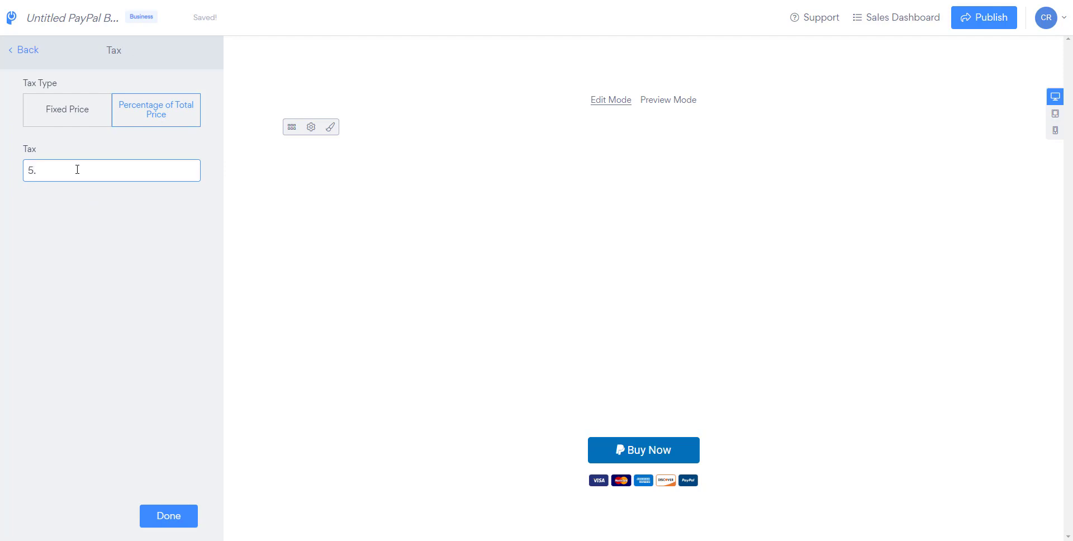
pyautogui.write('5.3')
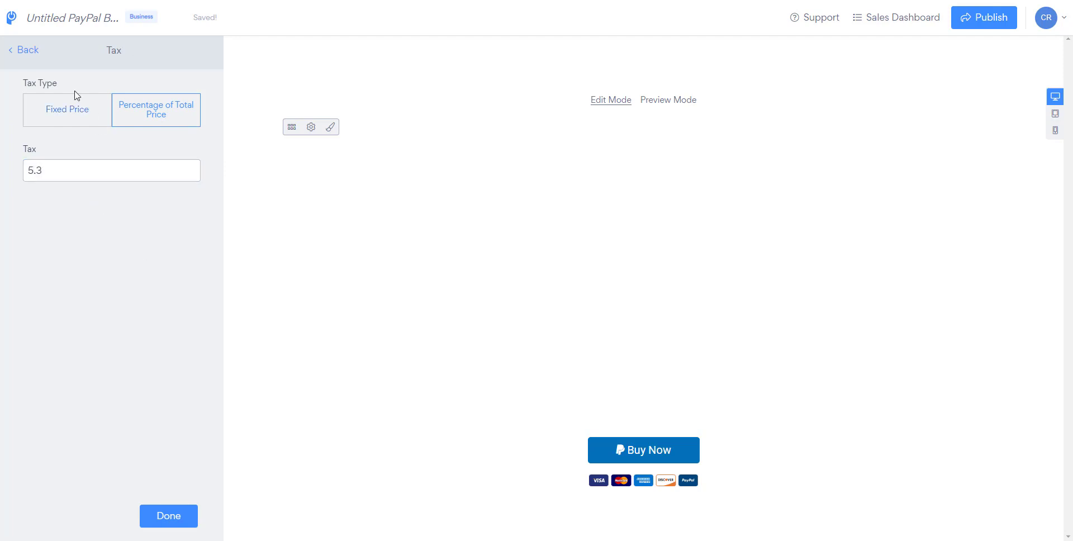
pyautogui.click(25, 55)
# Enable discount codes and add the code PITIYASPECIAL with a 20% discount.
pyautogui.click(74, 462)
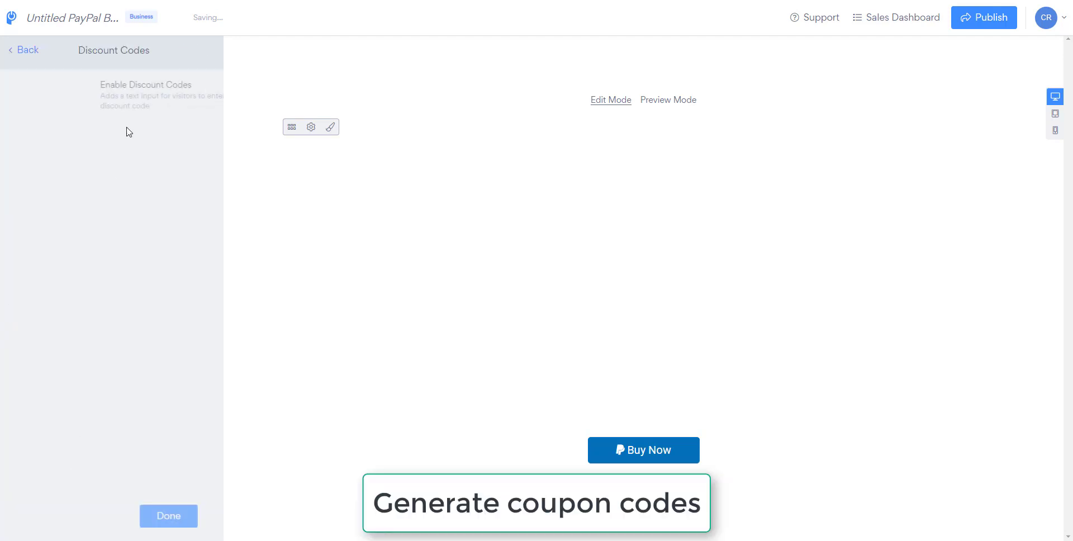
pyautogui.click(195, 93)
pyautogui.click(76, 156)
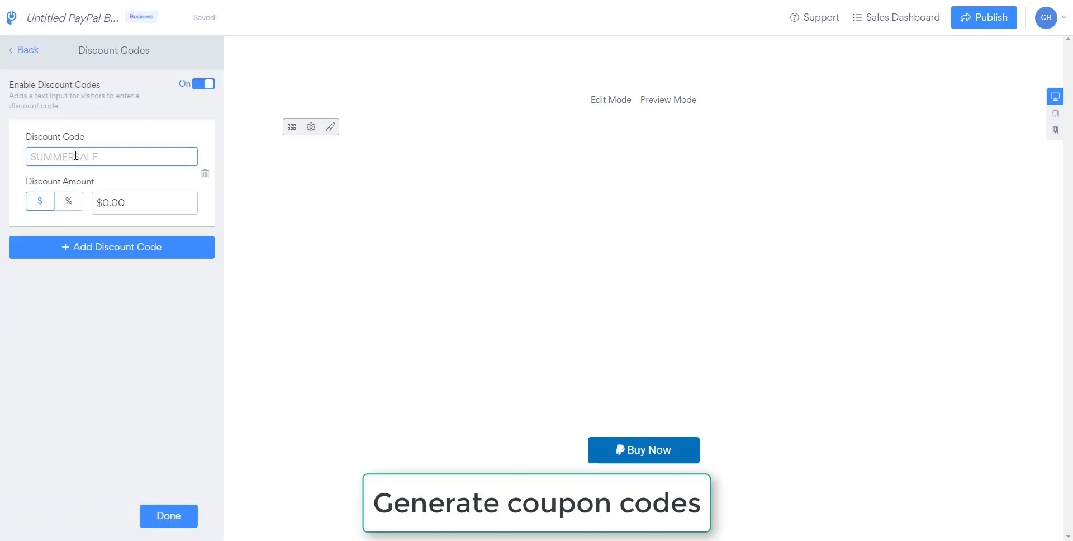
pyautogui.write('PITIYASPECIAL')
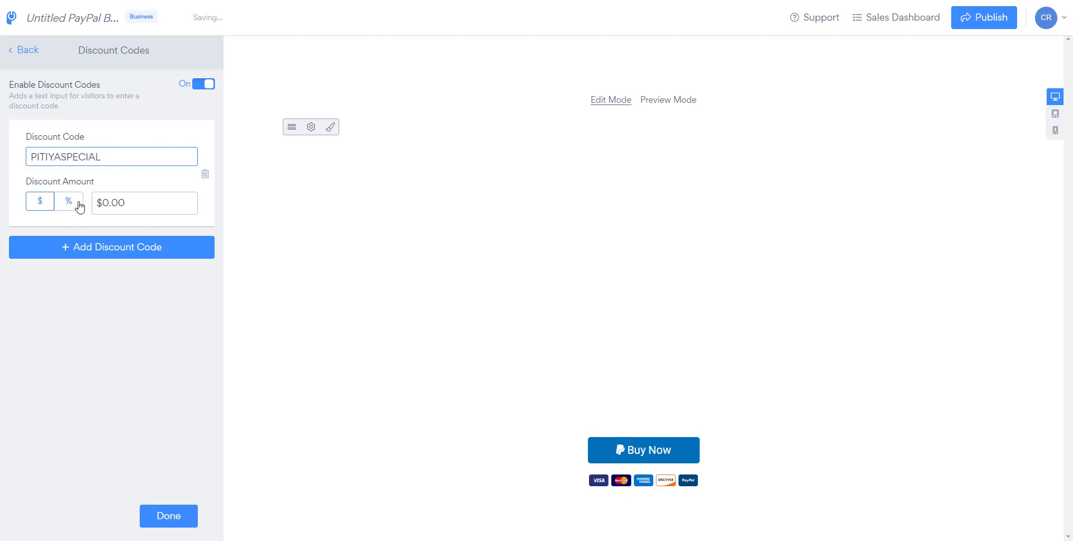
pyautogui.click(78, 204)
pyautogui.click(104, 197)
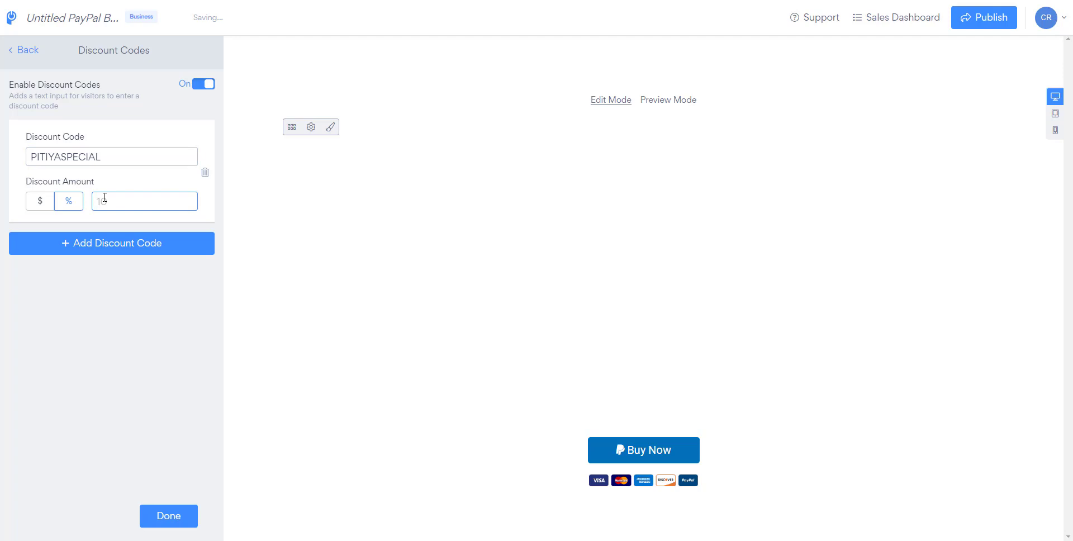
# Add a second discount code, NEWSLETTER, with a fixed $5.00 discount, and remove any extra blank code.
pyautogui.click(99, 242)
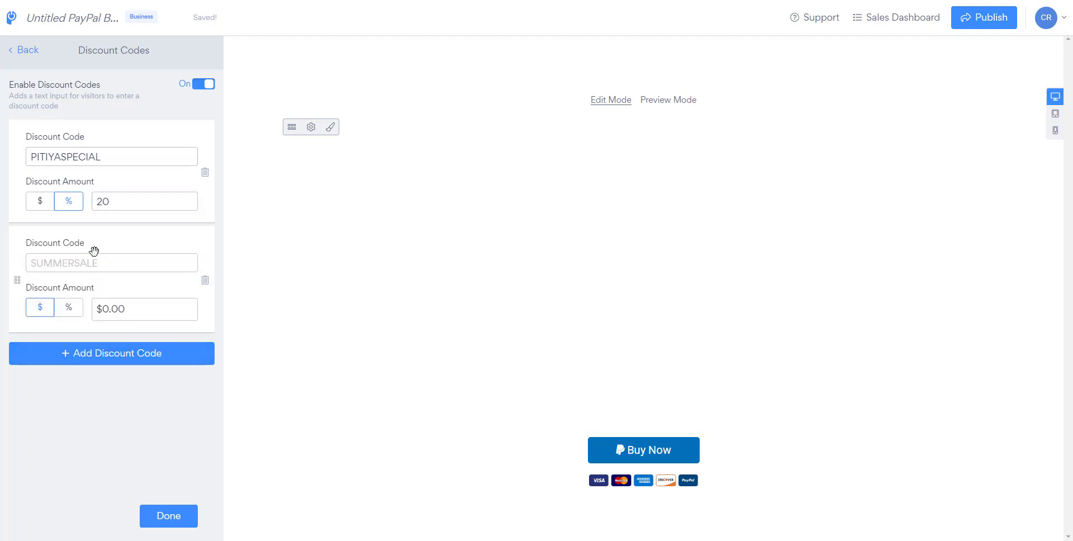
pyautogui.click(79, 258)
pyautogui.write('NEWSLETTER')
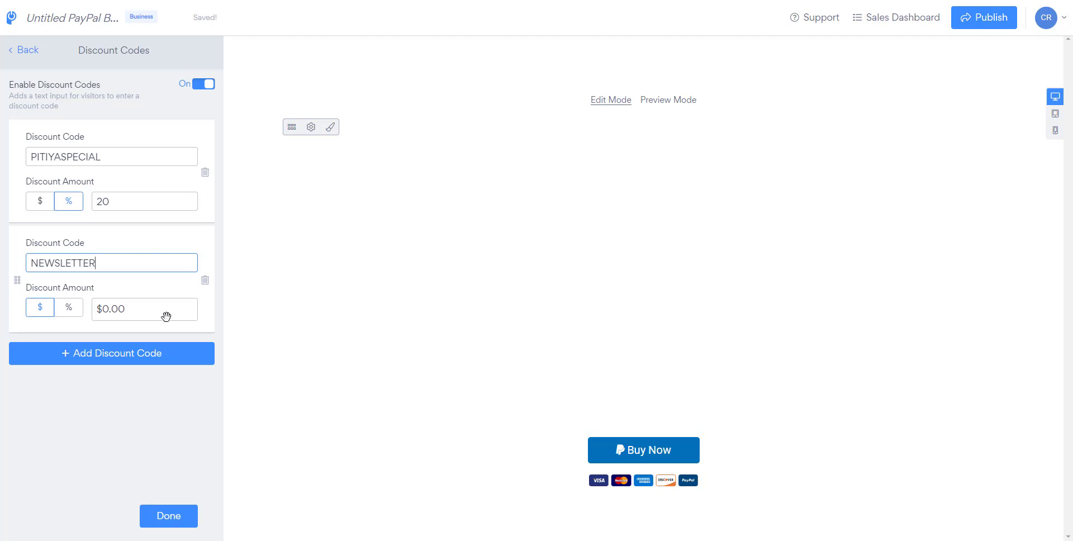
pyautogui.click(108, 312)
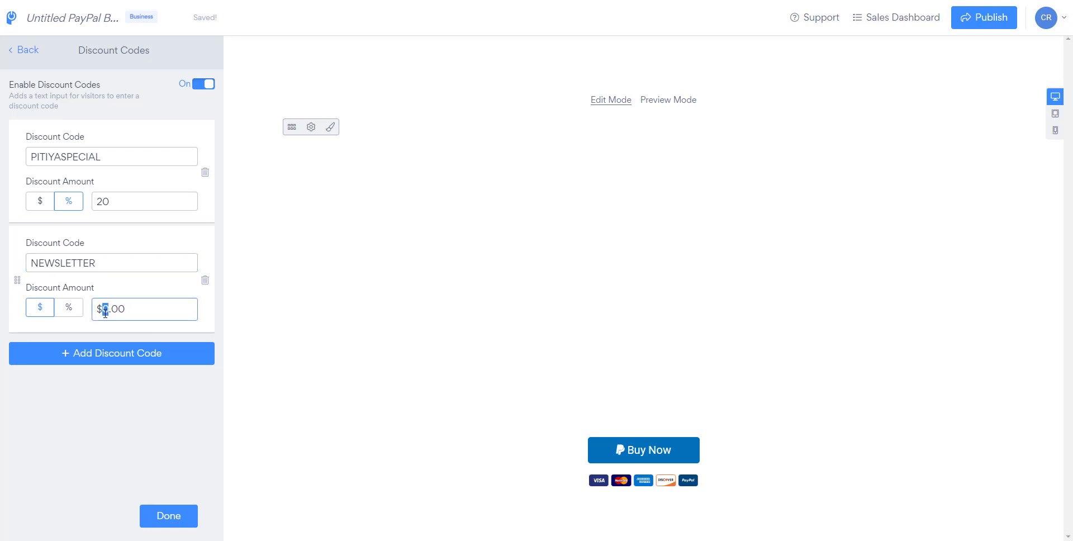
pyautogui.write('5')
pyautogui.click(118, 351)
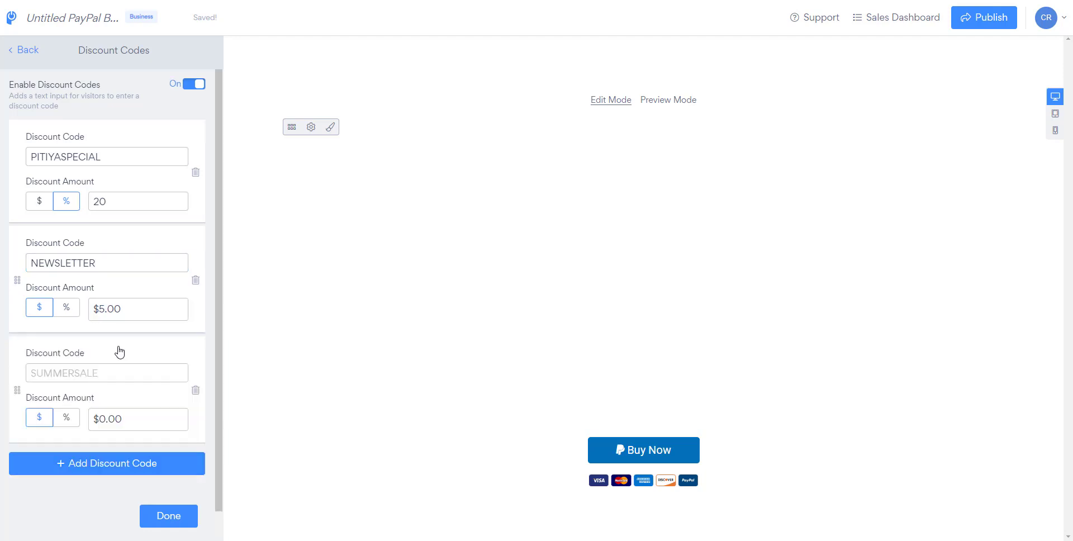
pyautogui.click(201, 388)
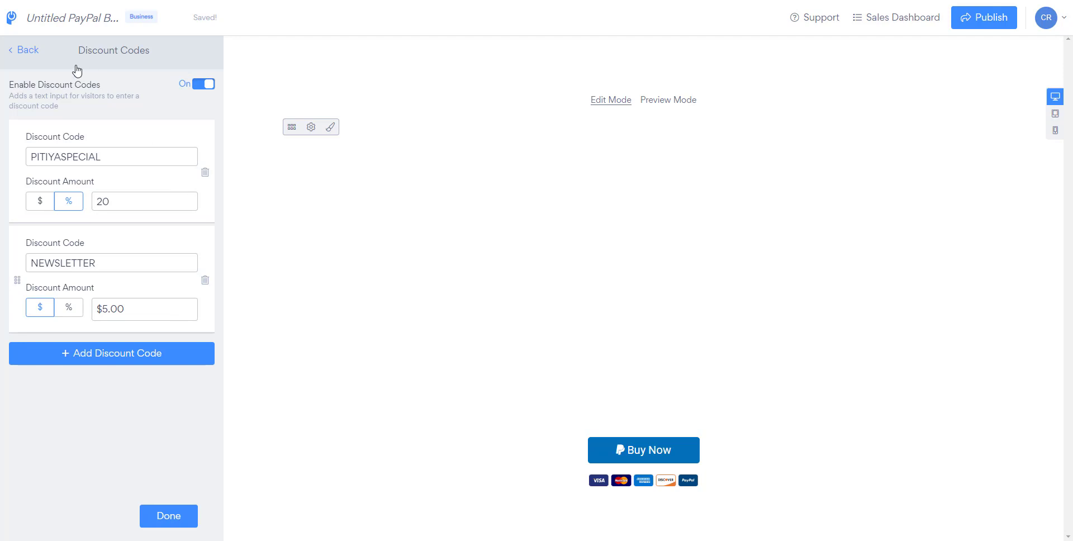
pyautogui.click(22, 51)
# Compare the predefined button design themes, from Dark Outline to Buzzing Yellow, and apply the Purple Gradient theme.
pyautogui.scroll(-1, 93, 348)
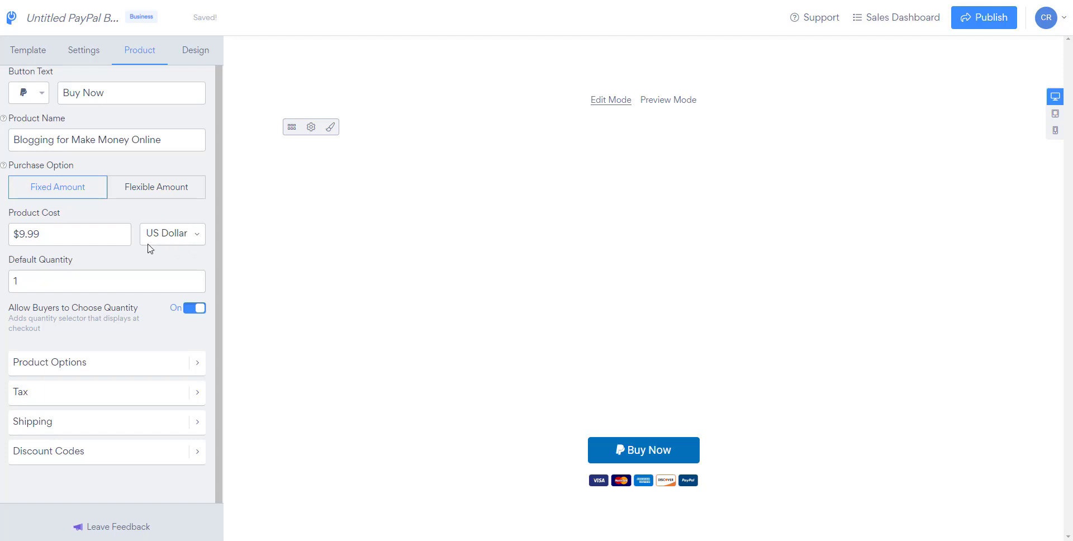
pyautogui.click(194, 53)
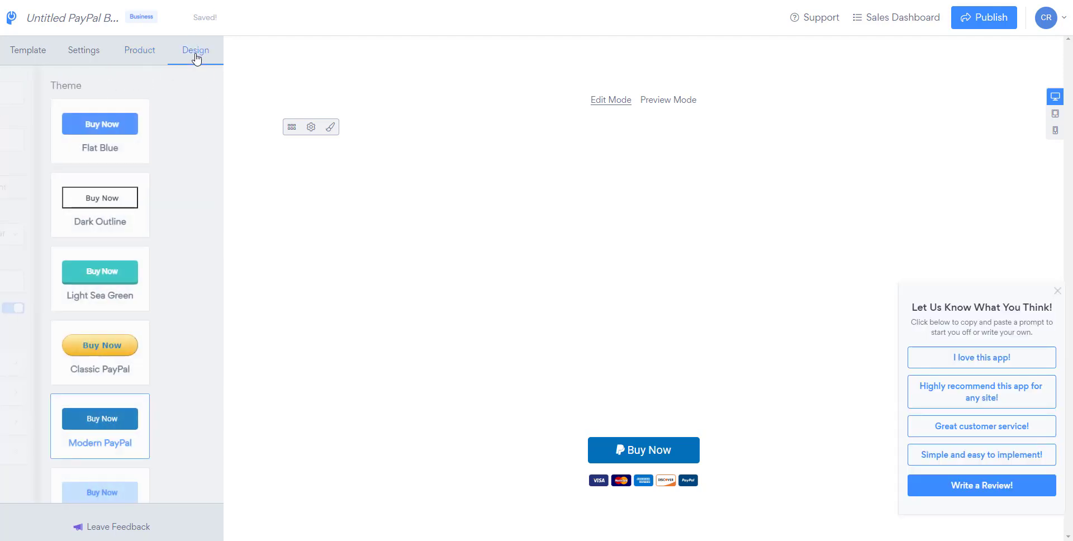
pyautogui.click(1056, 293)
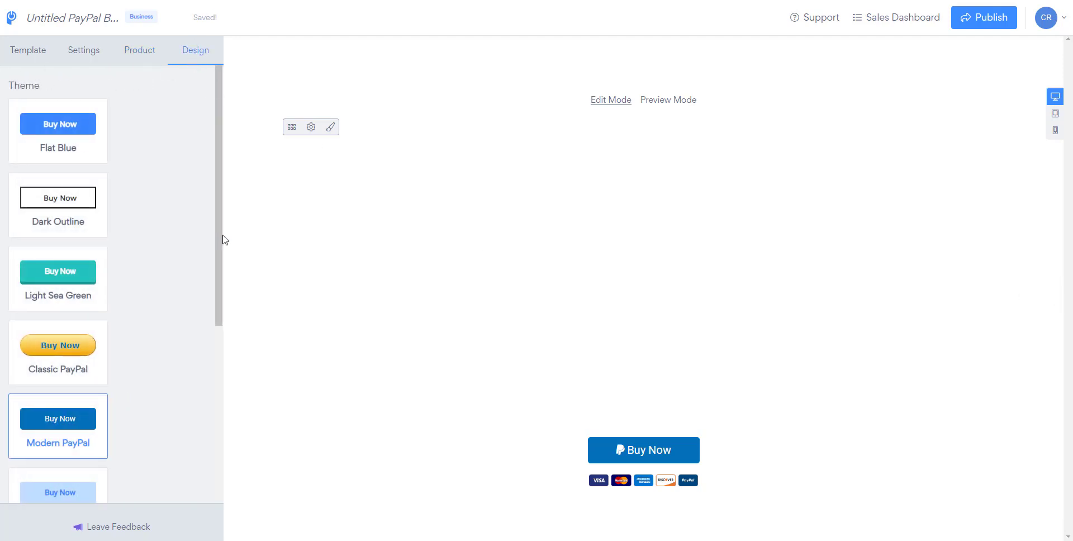
pyautogui.click(66, 204)
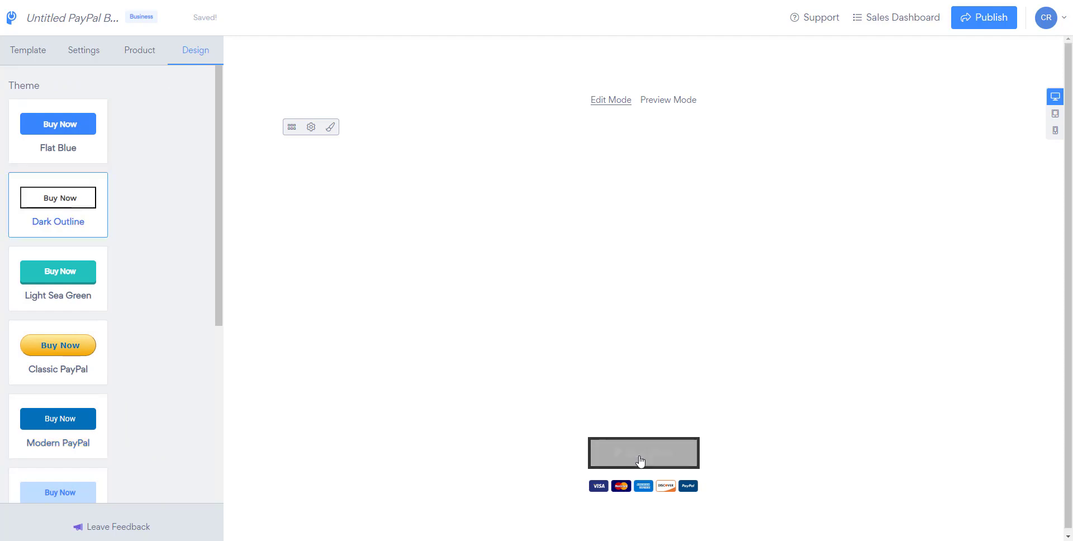
pyautogui.click(64, 282)
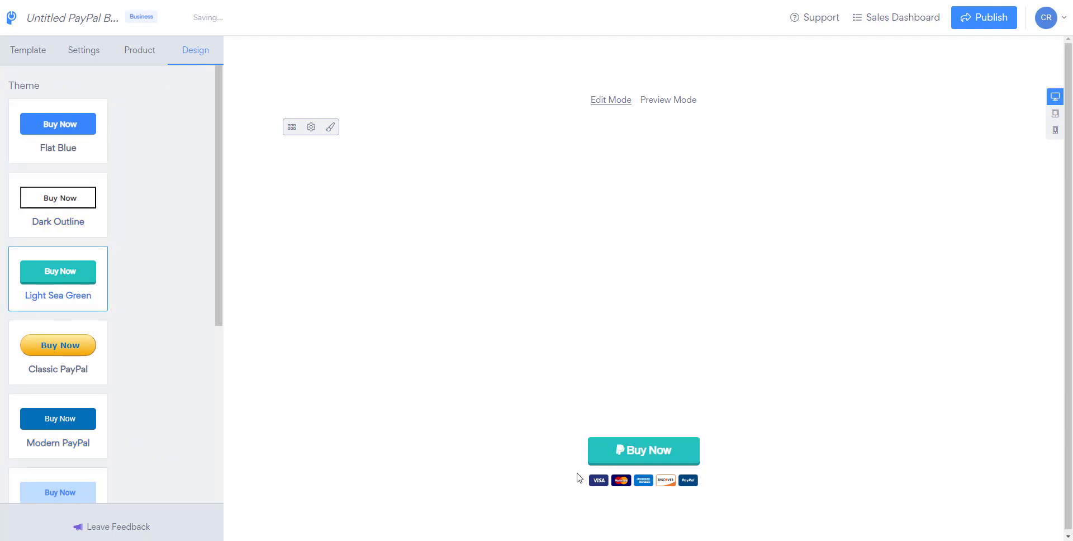
pyautogui.scroll(-3, 79, 200)
pyautogui.click(79, 200)
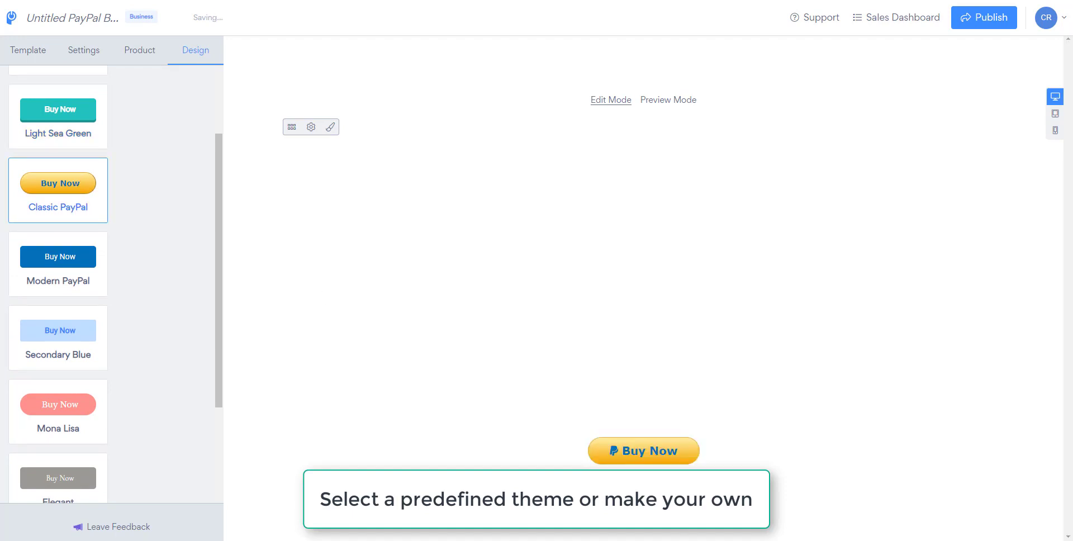
pyautogui.click(77, 278)
pyautogui.click(70, 327)
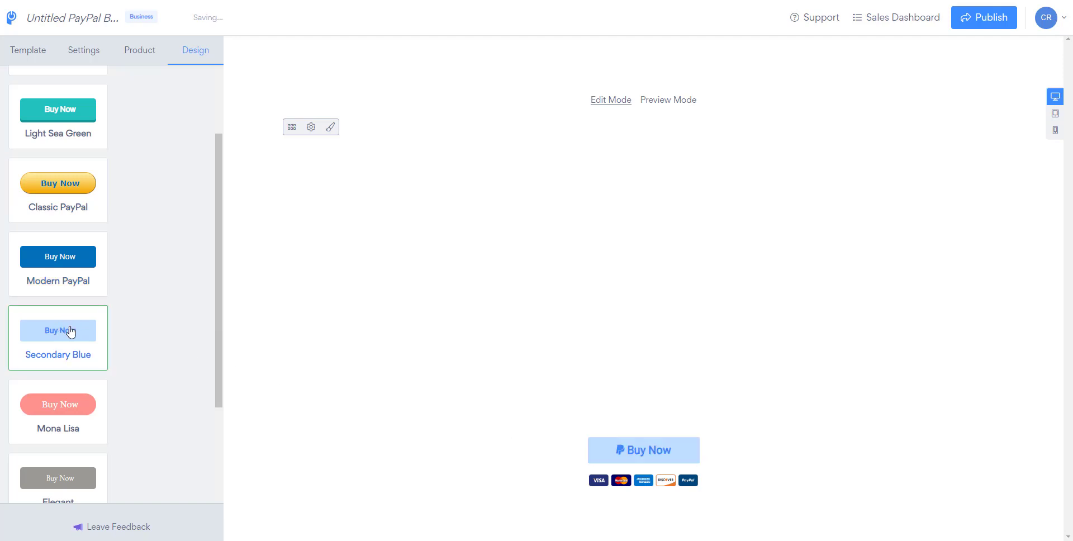
pyautogui.click(60, 420)
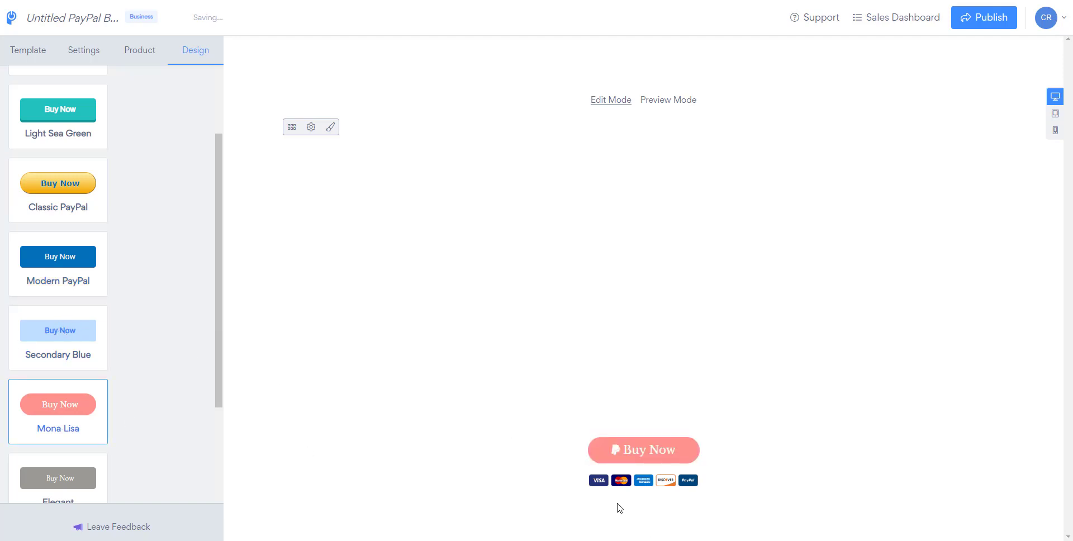
pyautogui.scroll(-5, 78, 217)
pyautogui.click(78, 217)
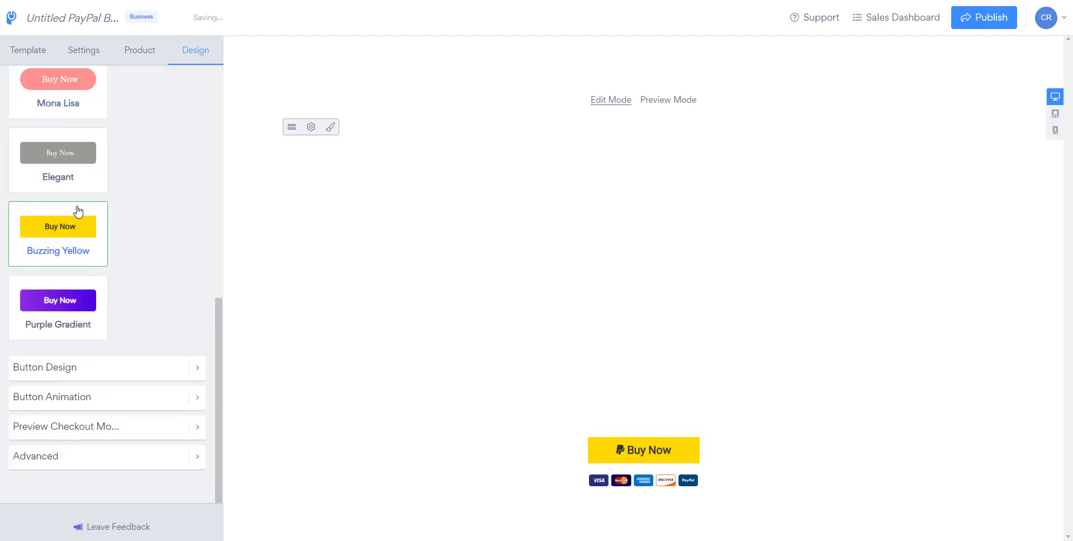
pyautogui.click(89, 305)
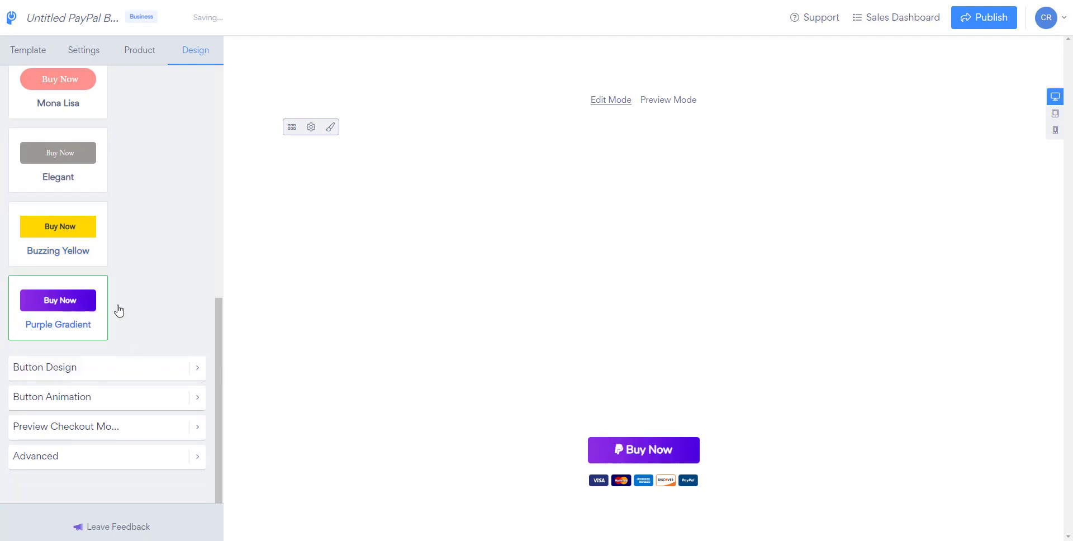
# Change the button's two background gradient colors to cyan and dark blue.
pyautogui.click(102, 367)
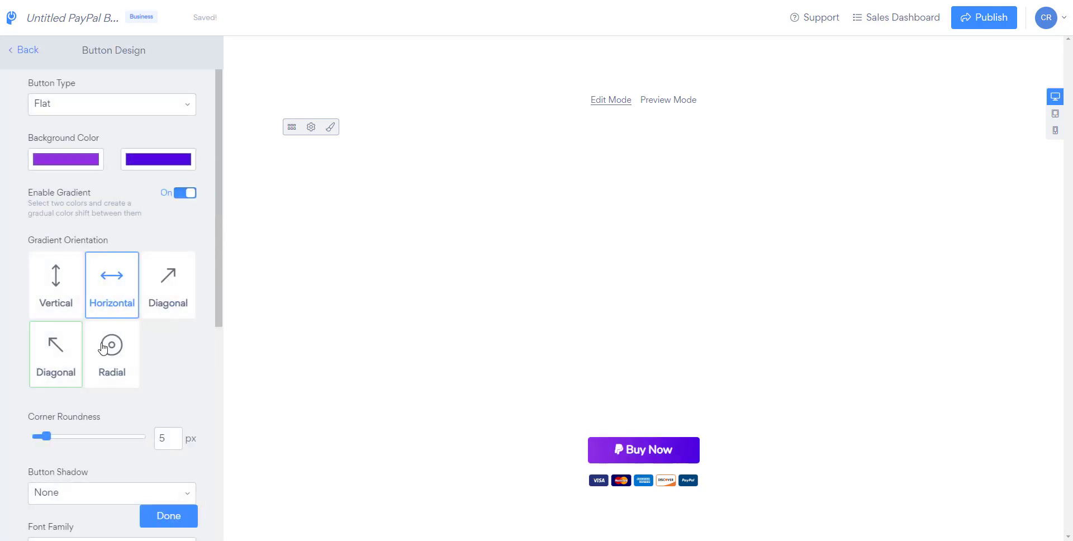
pyautogui.click(70, 158)
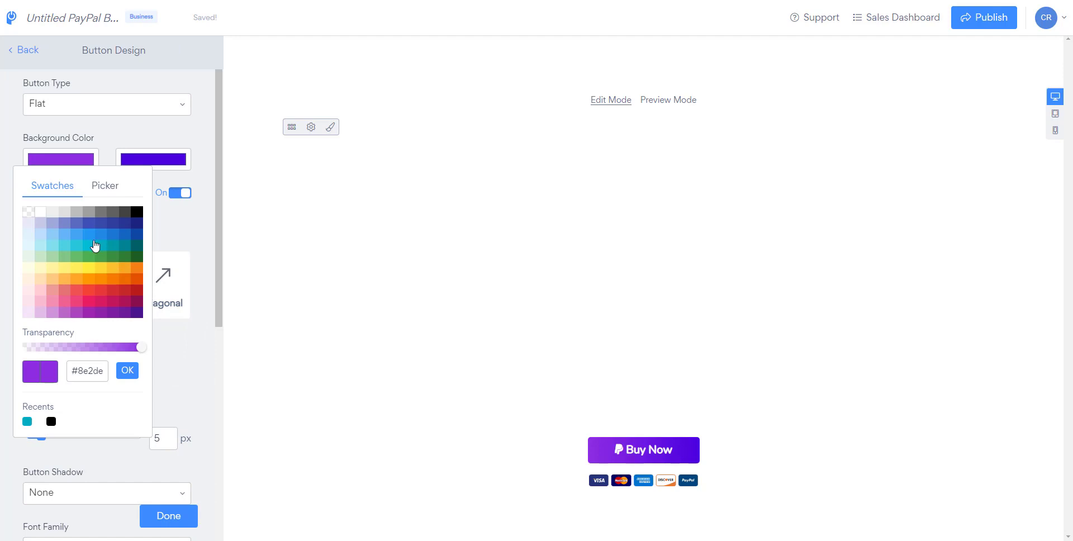
pyautogui.click(91, 246)
pyautogui.click(152, 162)
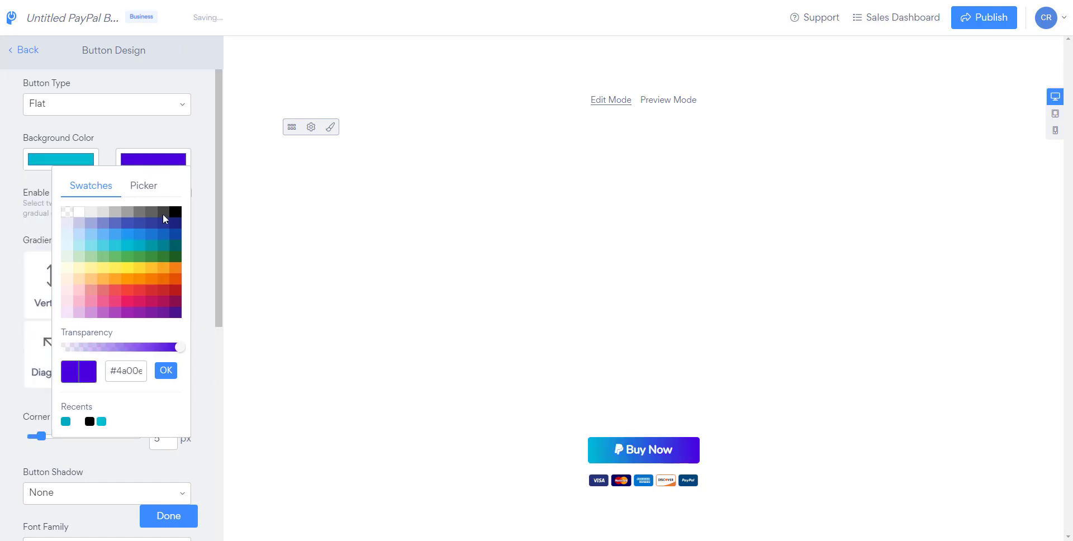
pyautogui.click(177, 237)
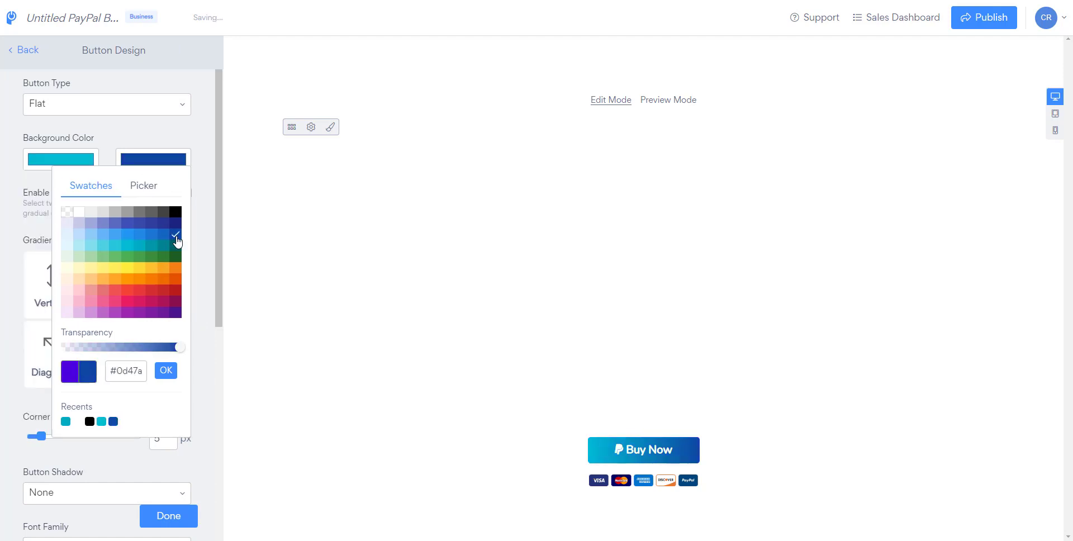
pyautogui.click(202, 177)
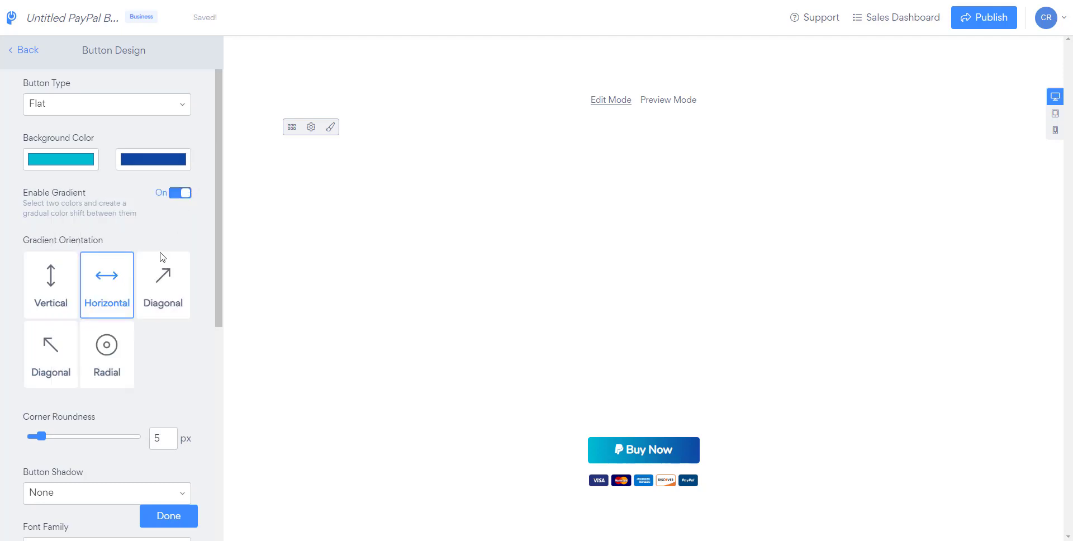
# Try the vertical, diagonal and radial gradient orientations on the button and restore the horizontal one.
pyautogui.click(72, 291)
pyautogui.click(152, 280)
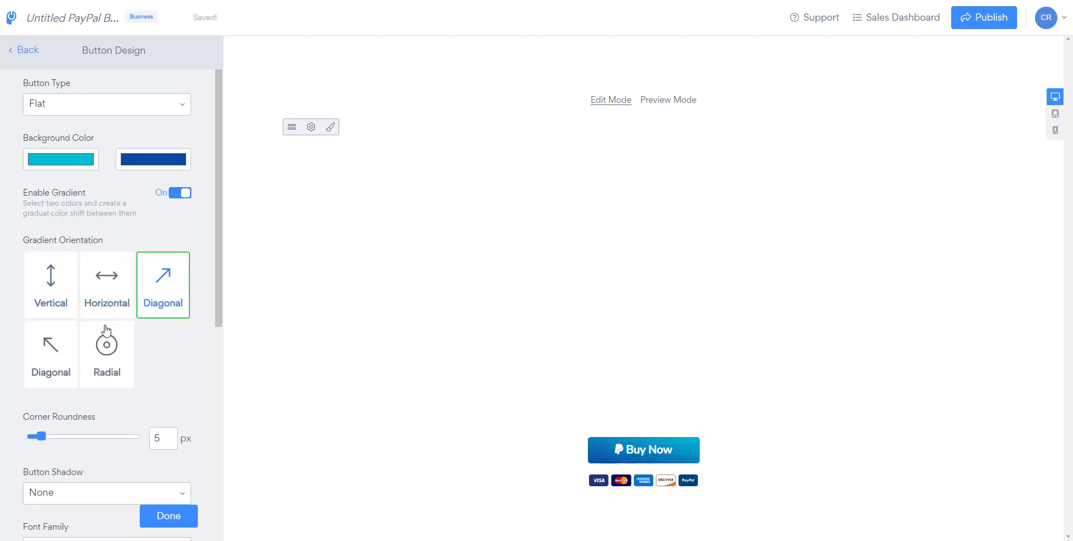
pyautogui.click(50, 351)
pyautogui.click(106, 353)
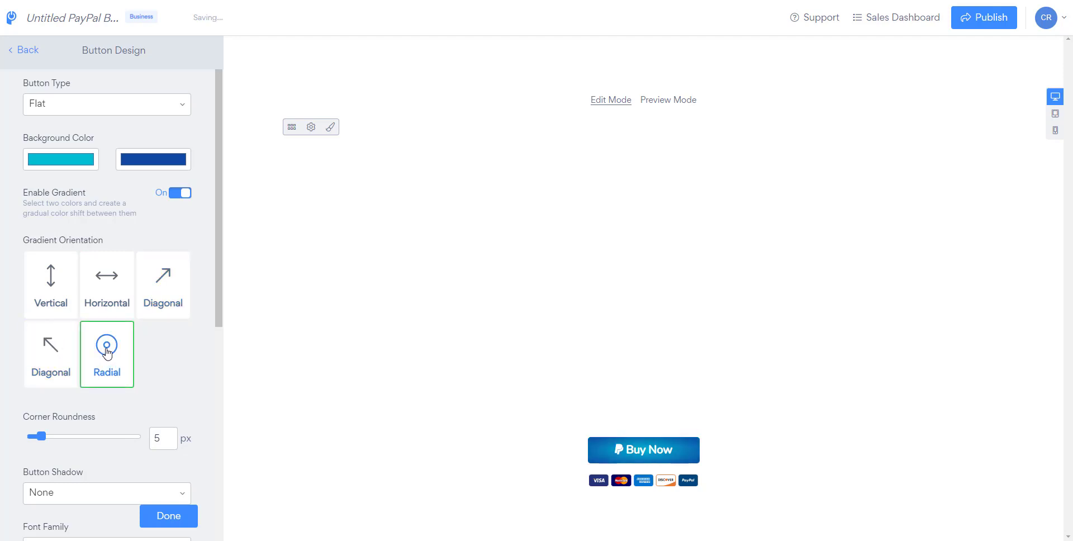
pyautogui.click(124, 308)
# Increase the button's corner roundness to 23 px.
pyautogui.scroll(-3, 149, 385)
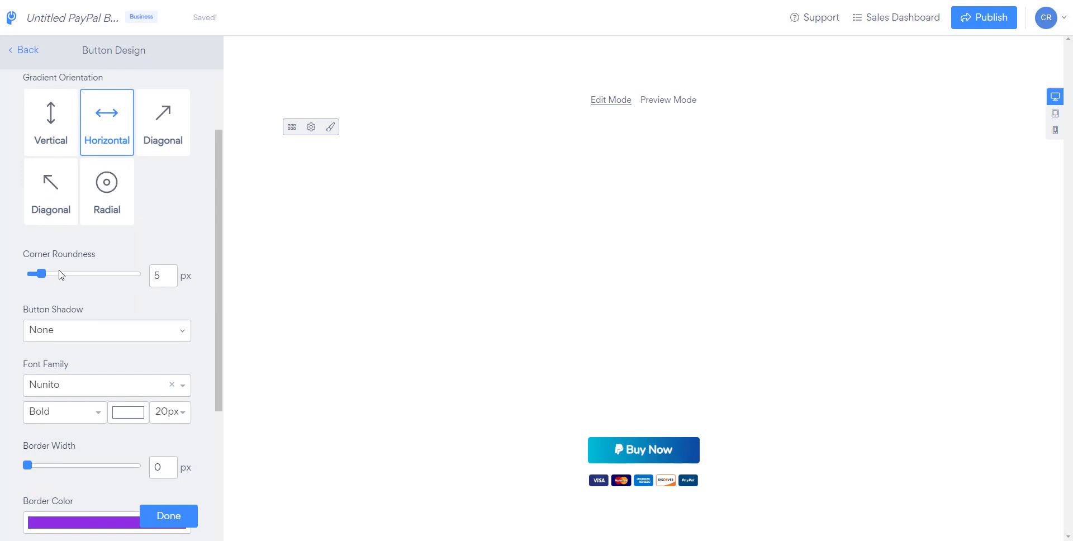
pyautogui.moveTo(44, 271); pyautogui.dragTo(97, 271)
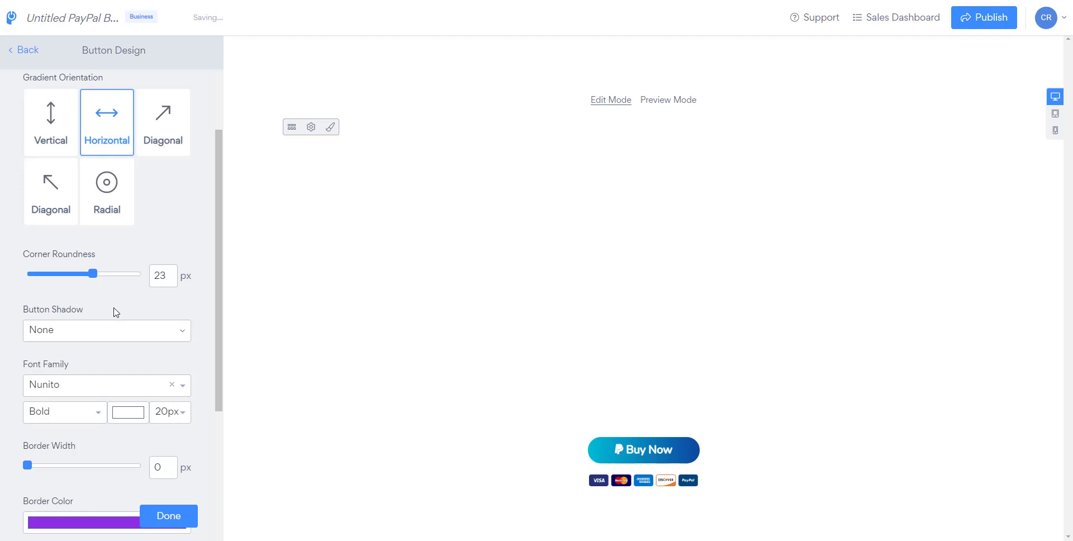
# Compare the hard dark, soft dark and soft light button shadows and apply Hard Dark Shadow.
pyautogui.scroll(-2, 115, 311)
pyautogui.click(110, 257)
pyautogui.click(84, 301)
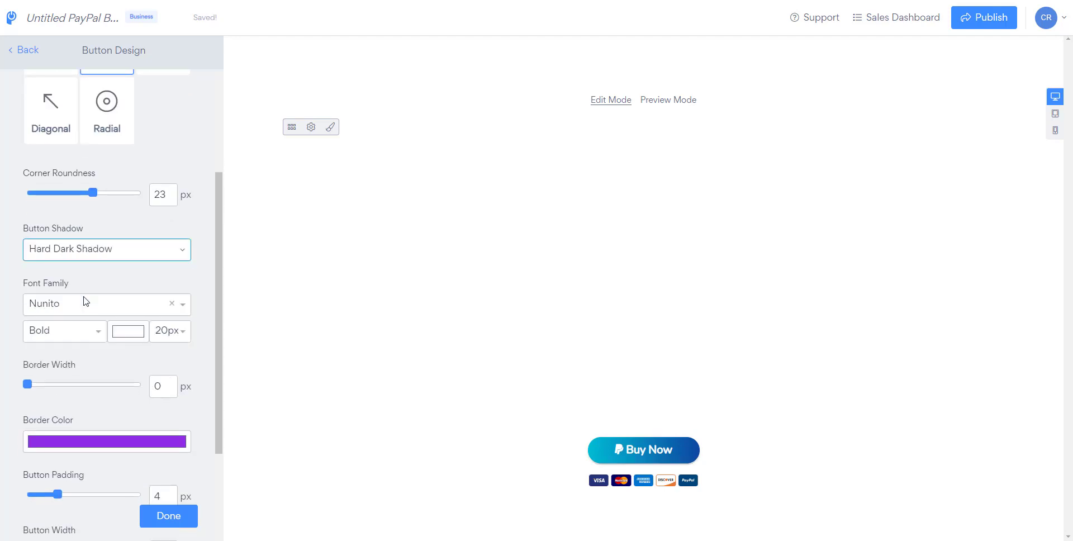
pyautogui.click(88, 253)
pyautogui.click(82, 314)
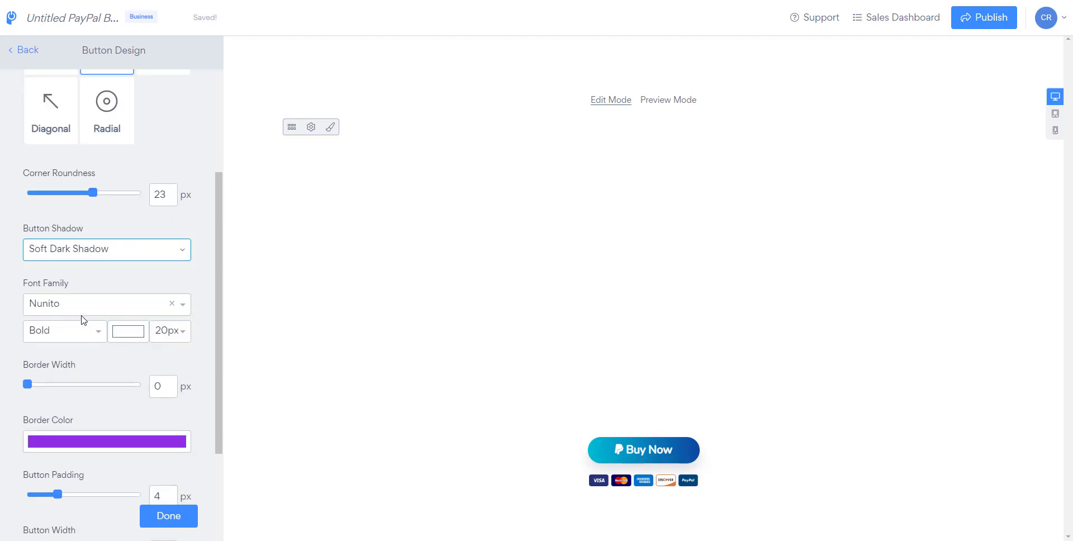
pyautogui.click(121, 258)
pyautogui.click(89, 358)
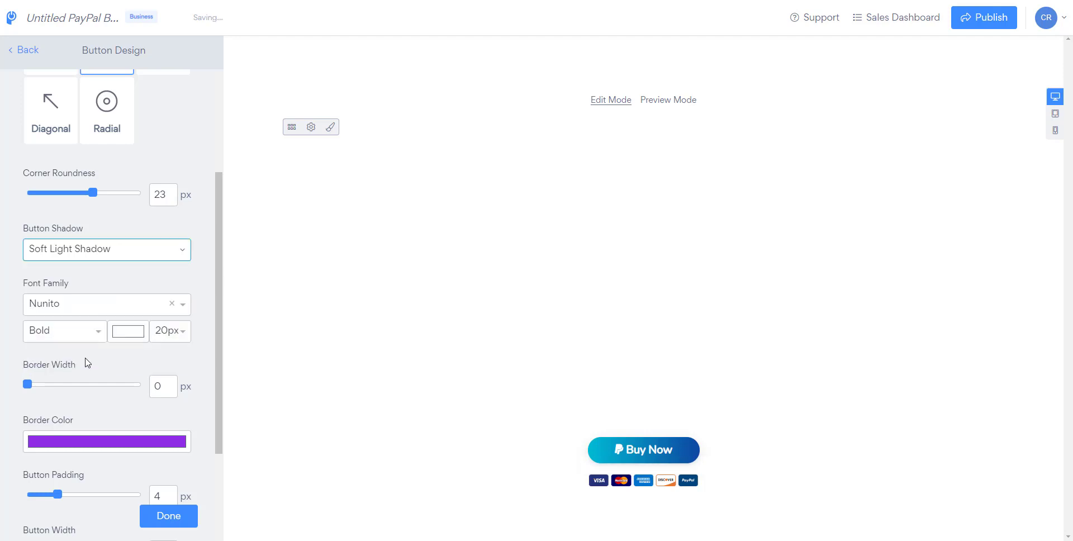
pyautogui.click(152, 259)
pyautogui.click(108, 294)
# Look at the available button fonts and set the button's border color to dark navy blue.
pyautogui.click(117, 300)
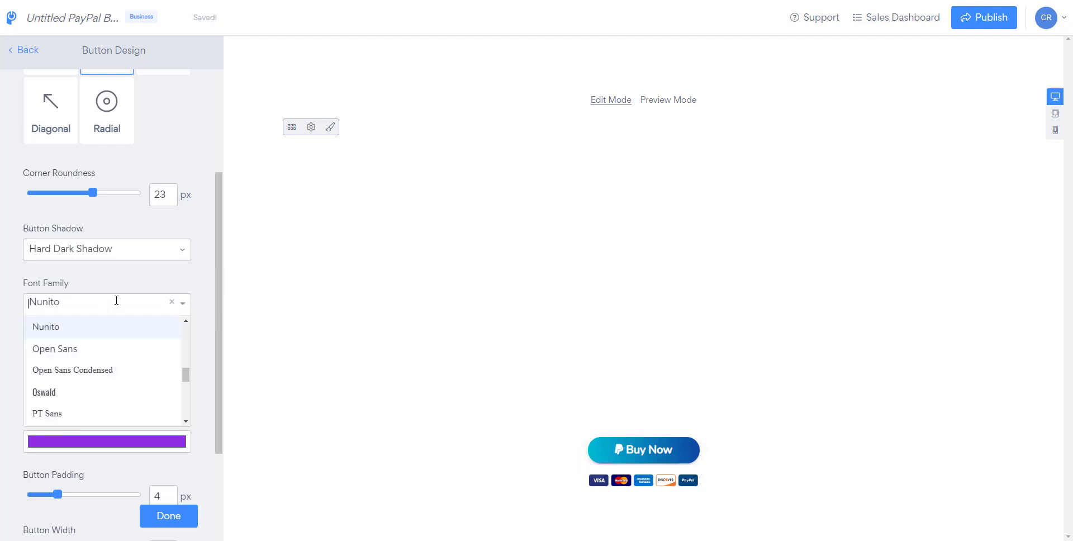
pyautogui.click(145, 281)
pyautogui.scroll(-3, 144, 283)
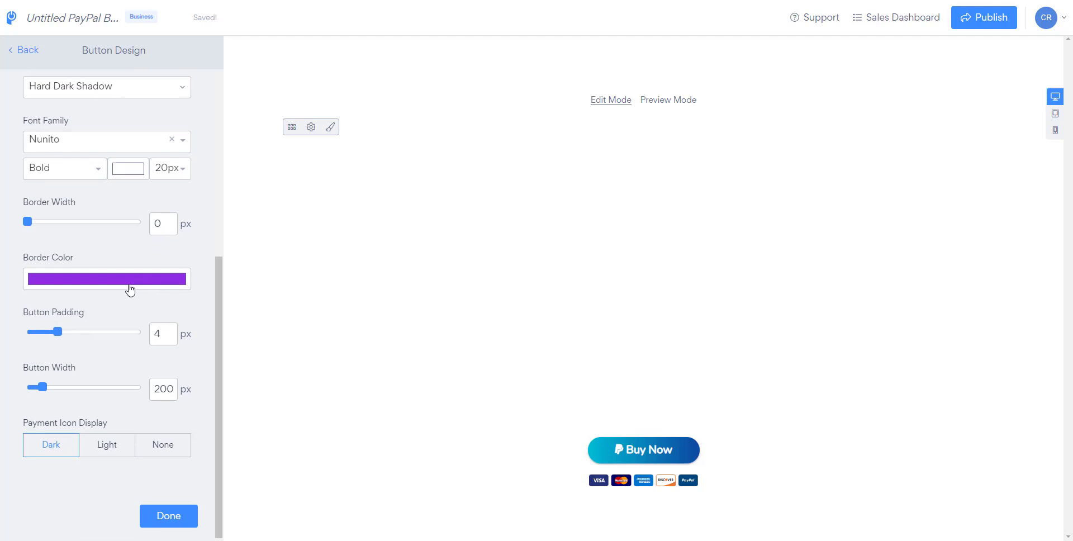
pyautogui.click(88, 285)
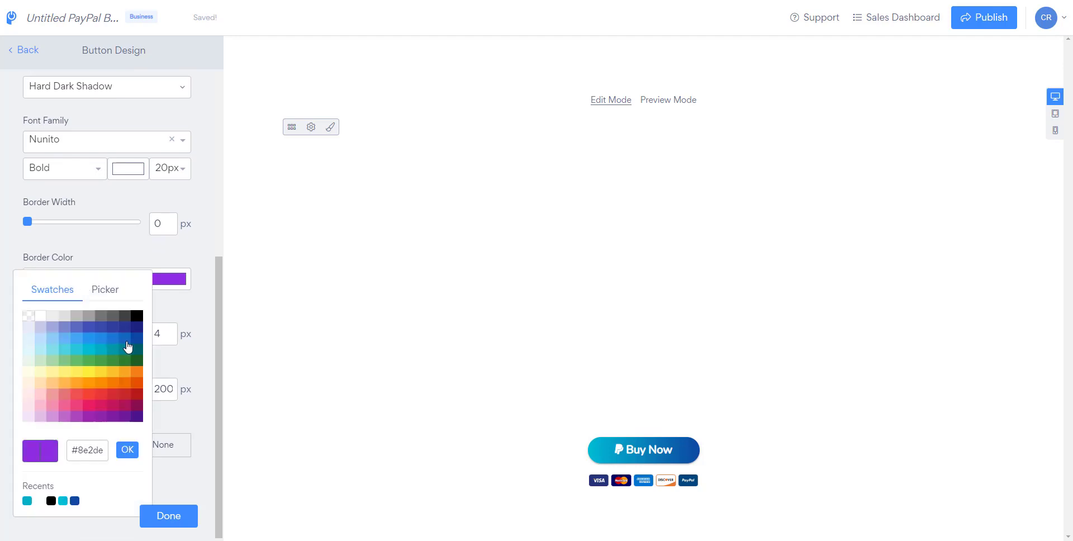
pyautogui.click(140, 329)
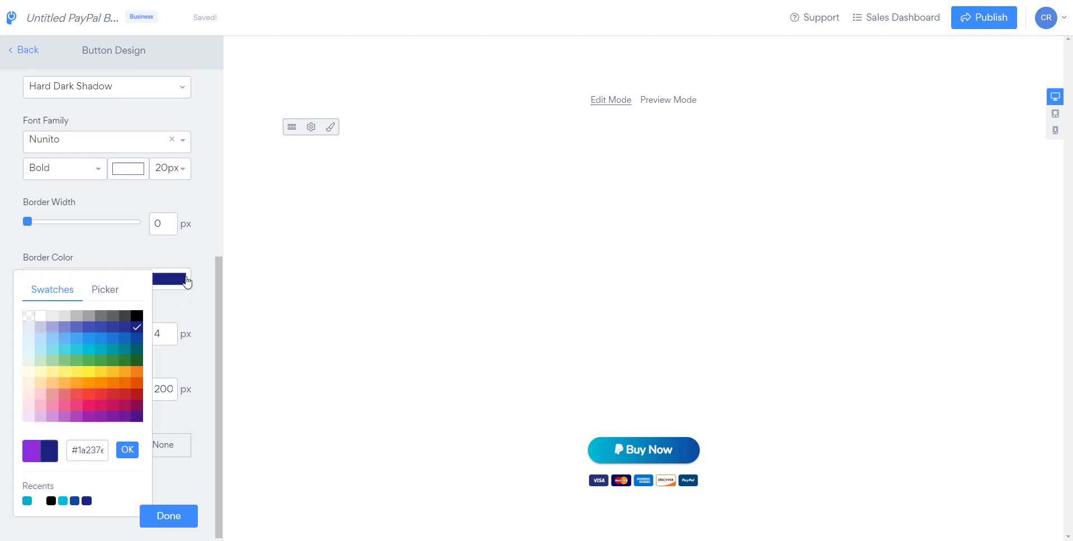
pyautogui.click(210, 260)
# Try the Light and None payment icon displays, restore Dark, and leave the button design settings.
pyautogui.scroll(-1, 158, 344)
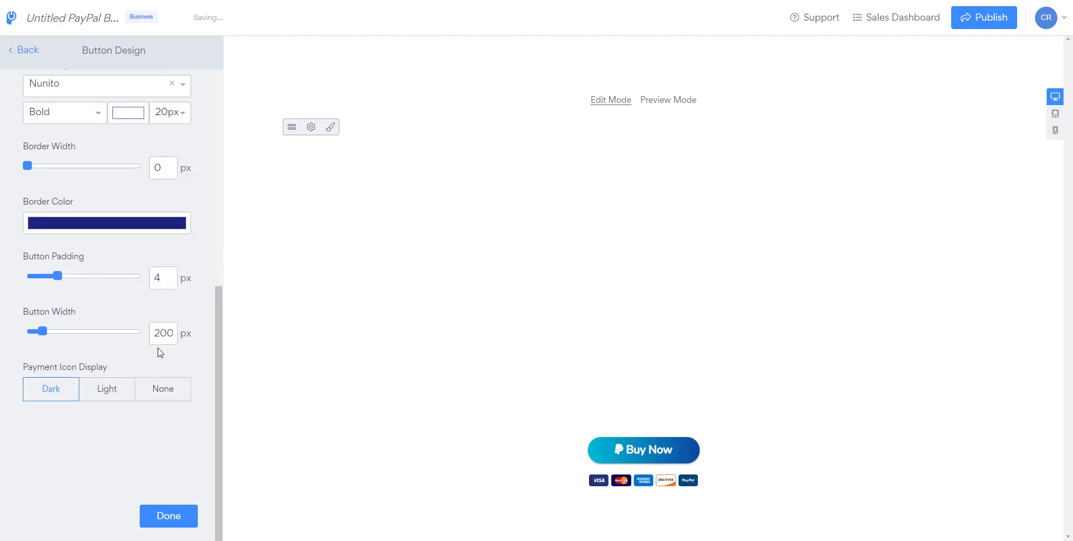
pyautogui.click(112, 388)
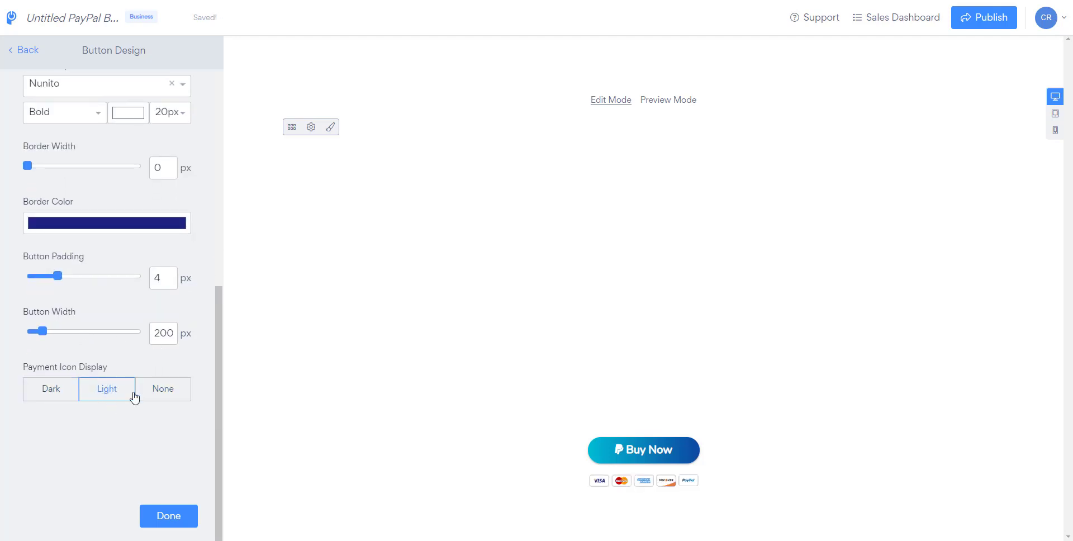
pyautogui.click(163, 394)
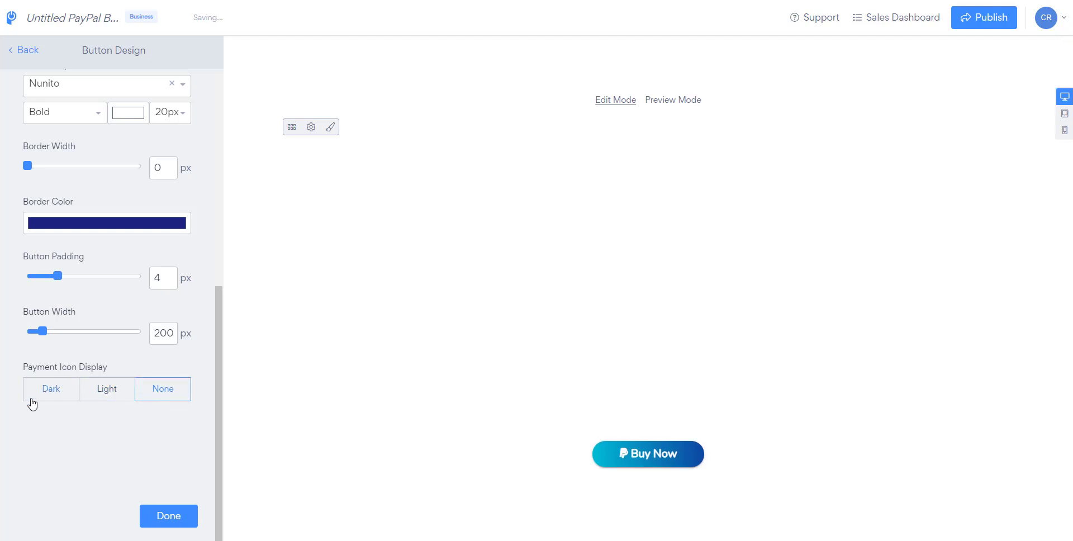
pyautogui.click(57, 395)
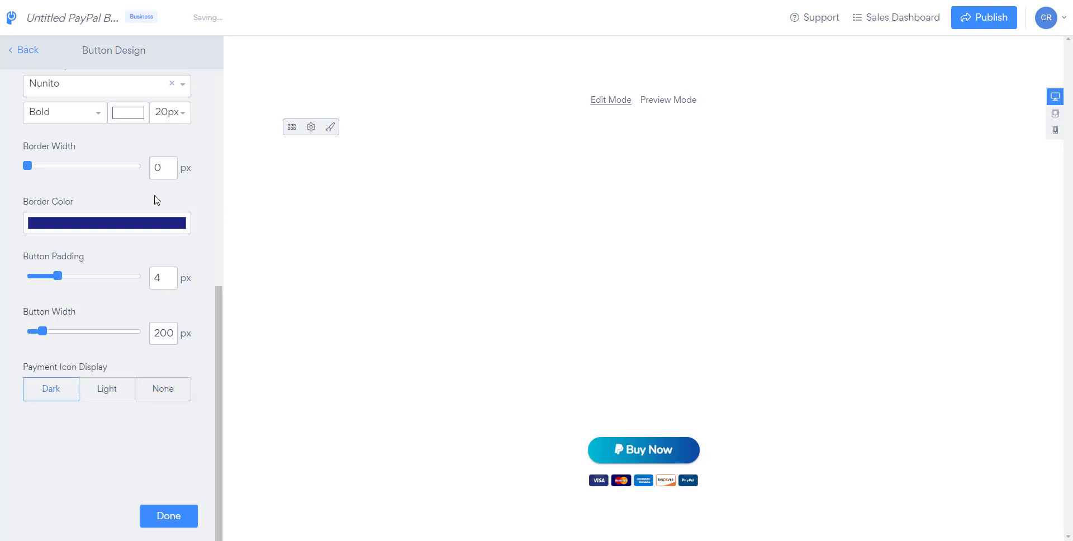
pyautogui.scroll(10, 156, 200)
pyautogui.click(21, 53)
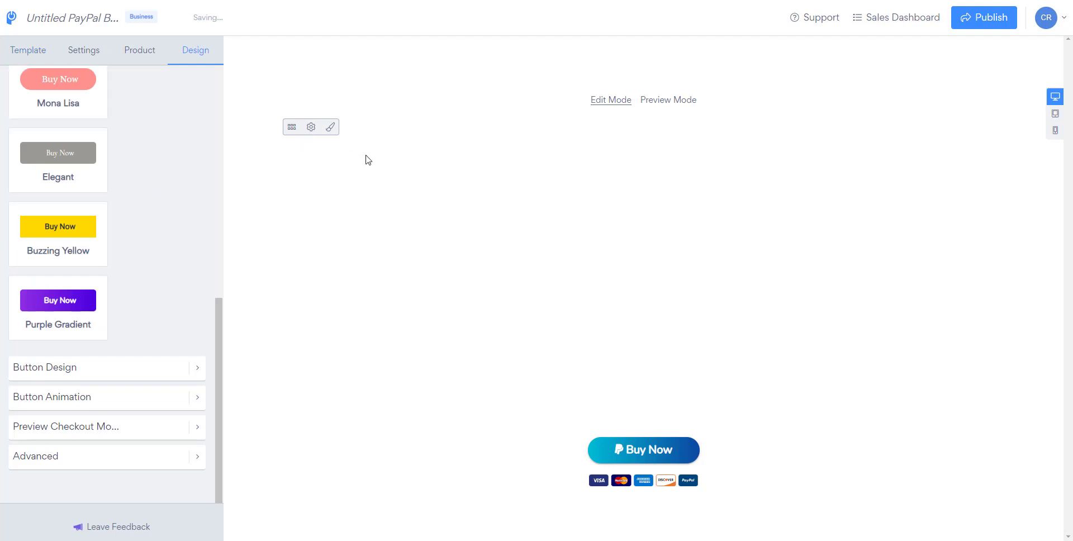
# Try the Subscription and Donation button types and look over the Donation button's settings, product and design options.
pyautogui.click(296, 129)
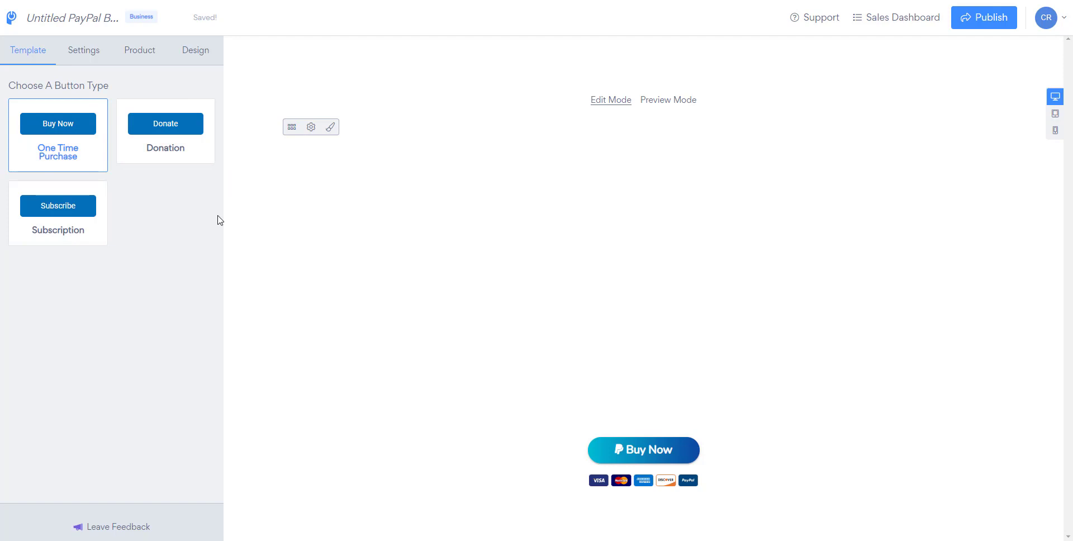
pyautogui.click(194, 135)
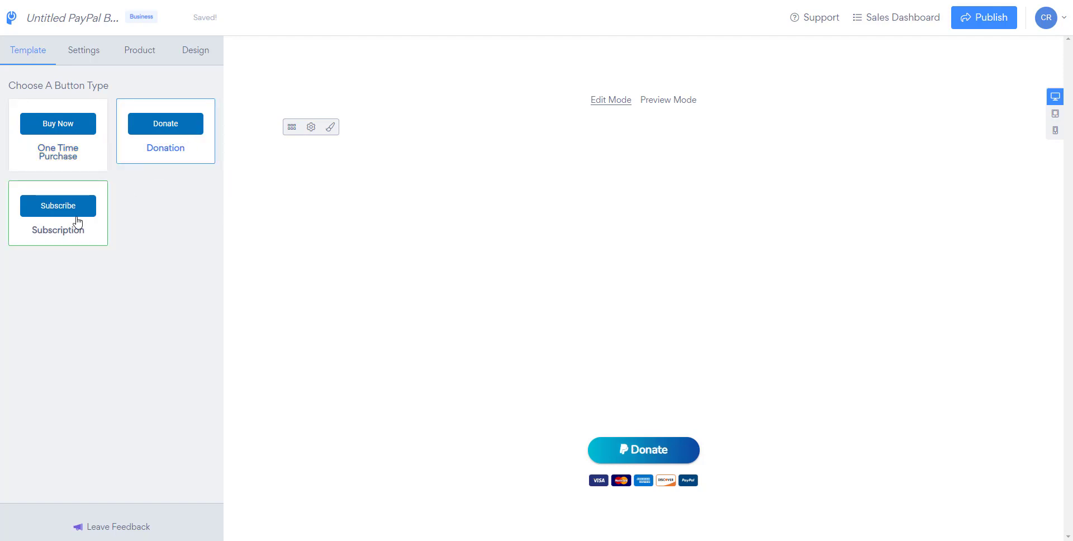
pyautogui.click(73, 223)
pyautogui.click(190, 131)
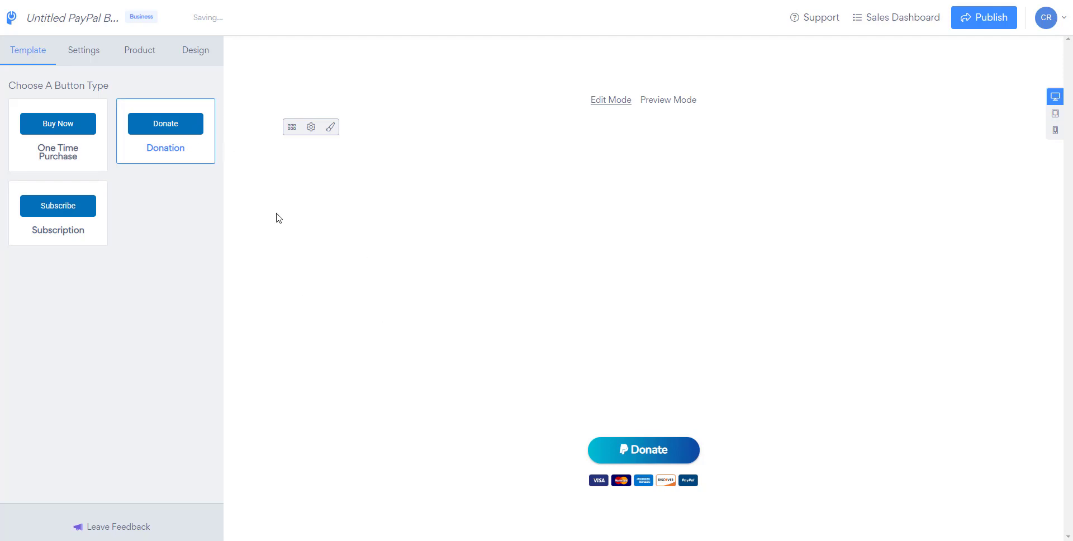
pyautogui.click(101, 58)
pyautogui.click(154, 52)
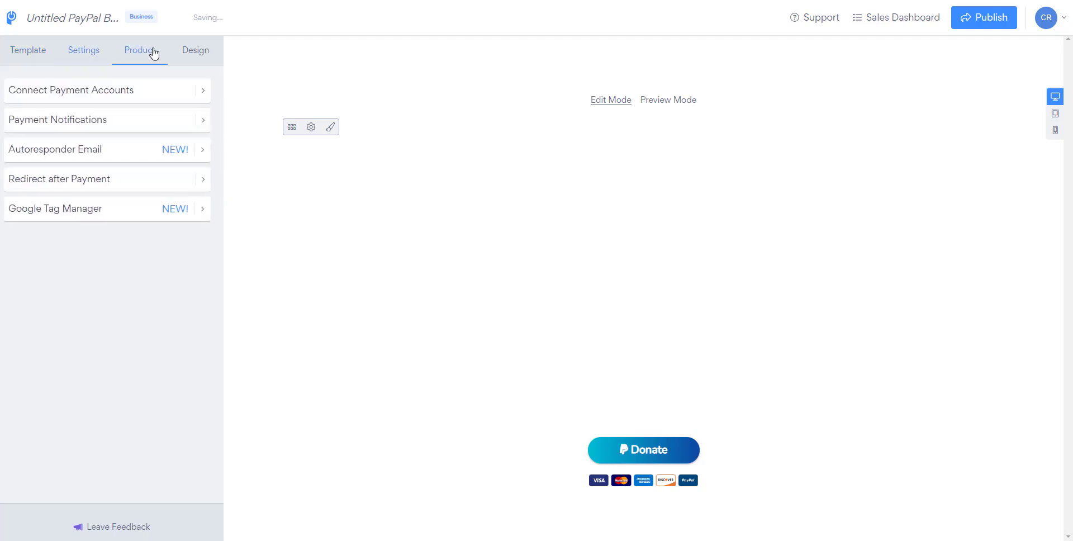
pyautogui.click(197, 56)
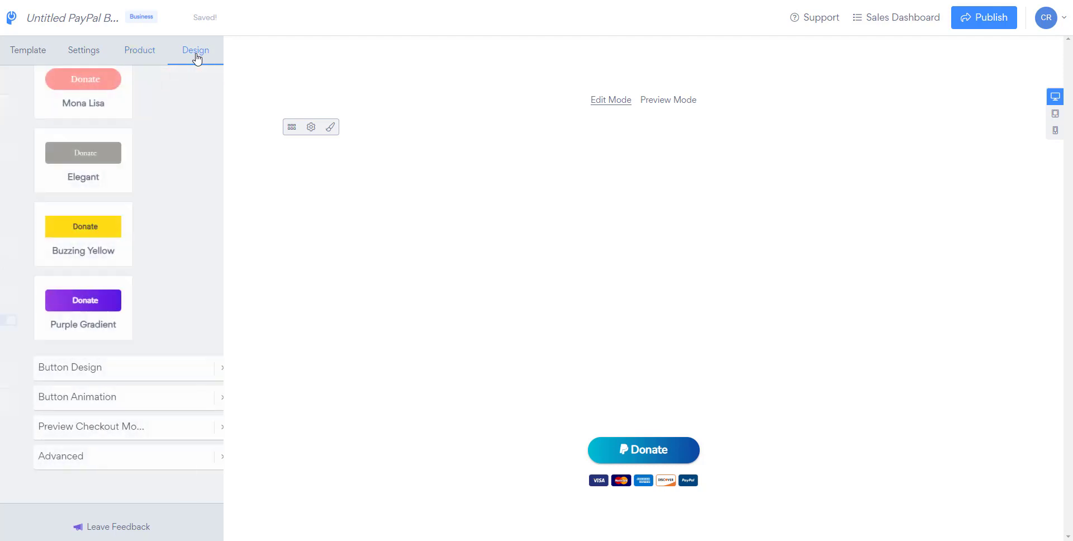
# Try the Pulsate, Wobble and Buzz animations on the Donate button.
pyautogui.scroll(8, 163, 144)
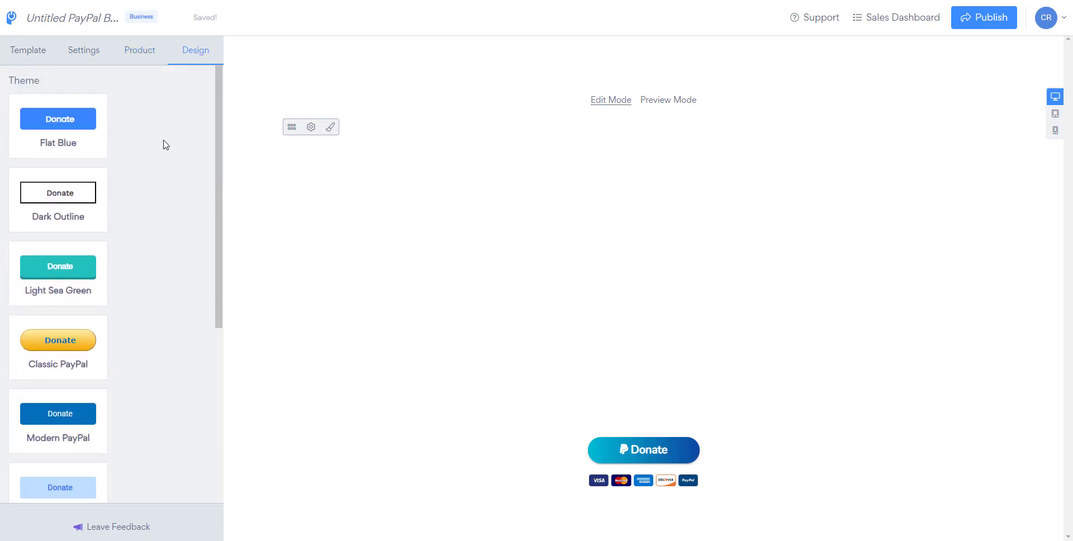
pyautogui.scroll(-8, 163, 144)
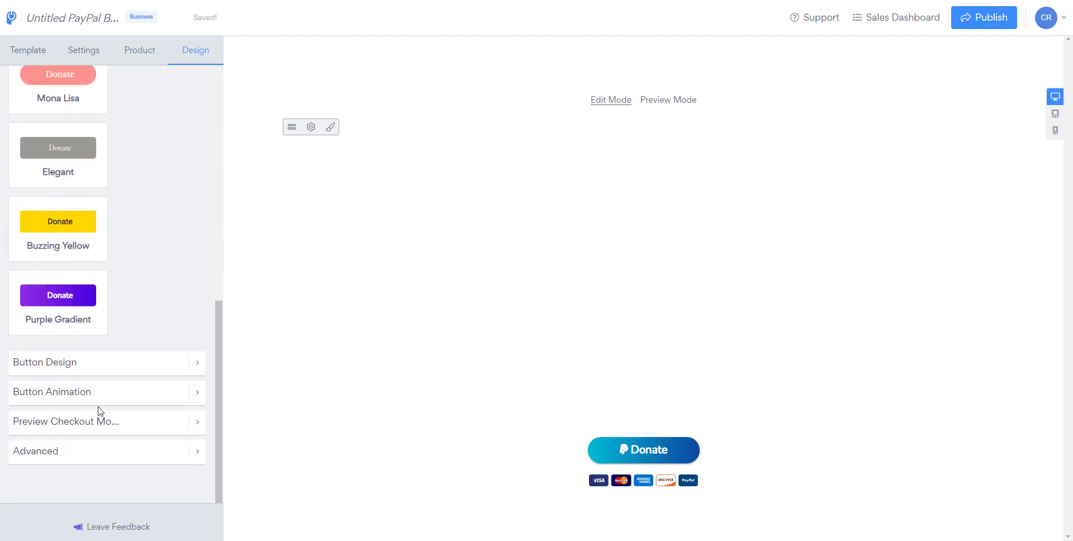
pyautogui.click(93, 390)
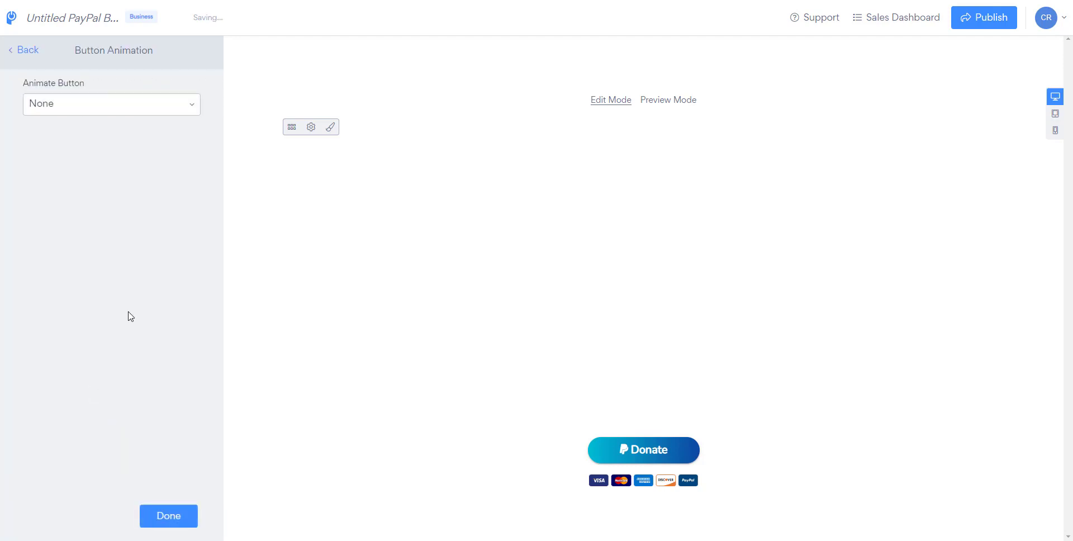
pyautogui.click(111, 105)
pyautogui.click(79, 155)
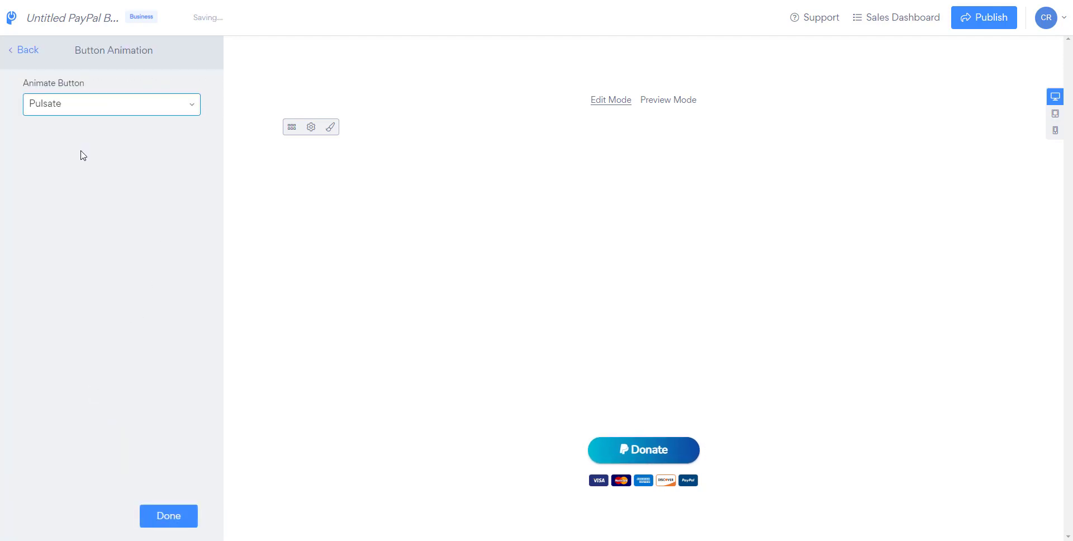
pyautogui.click(97, 105)
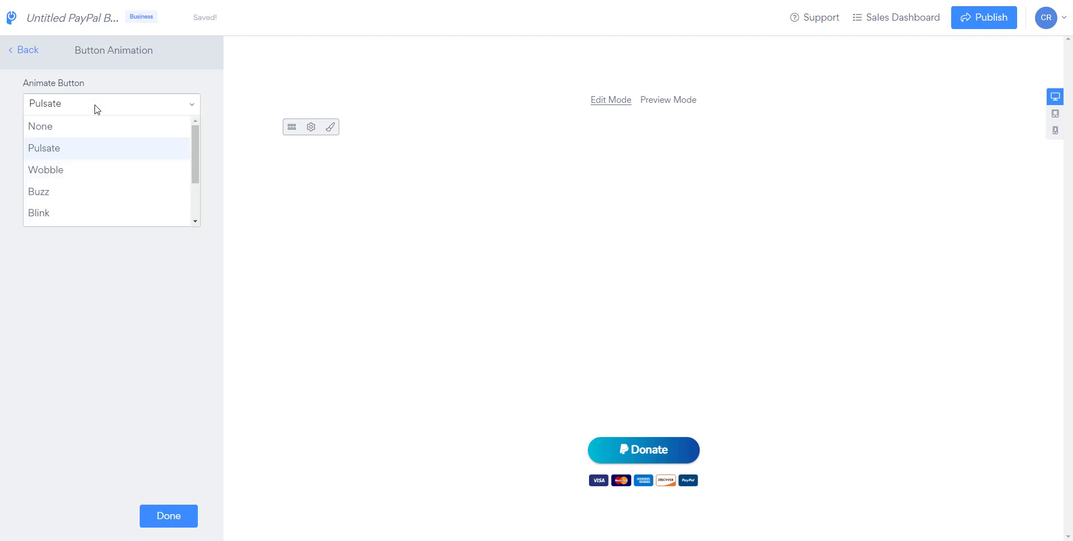
pyautogui.click(80, 170)
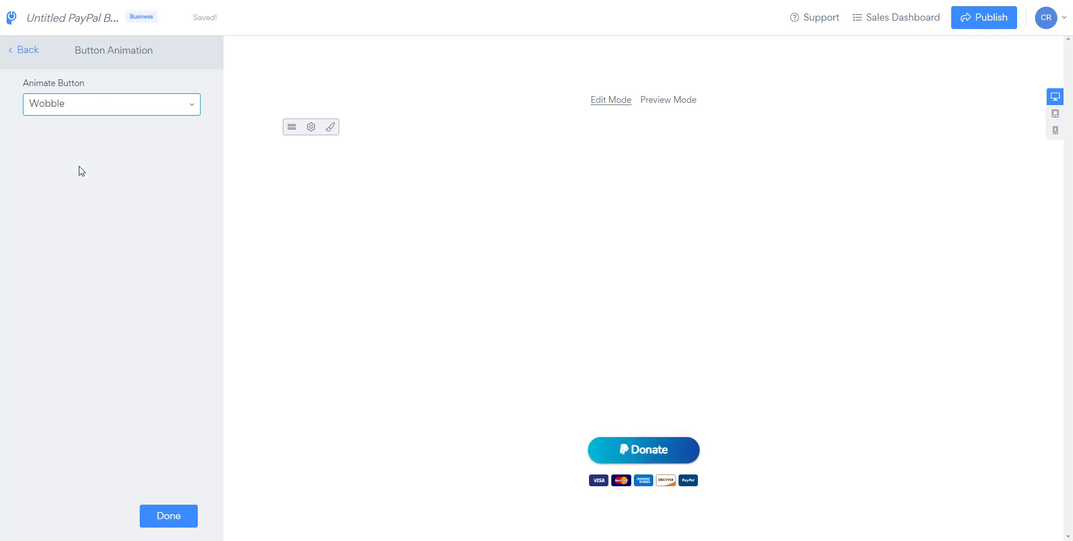
pyautogui.click(92, 109)
pyautogui.click(66, 192)
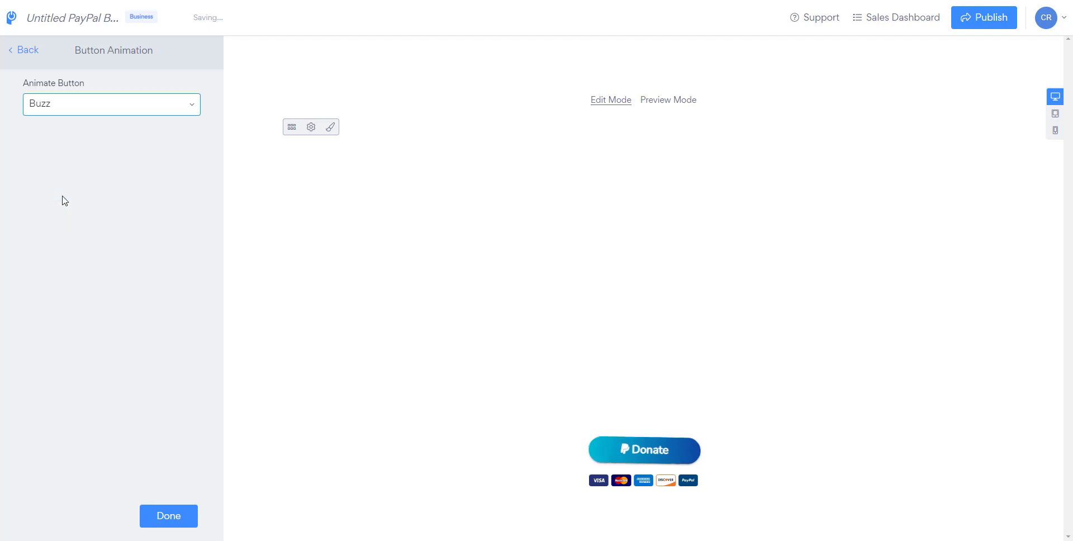
# Try the Grow, Shine and further animations on the Donate button and apply one of them.
pyautogui.click(108, 114)
pyautogui.scroll(-2, 103, 184)
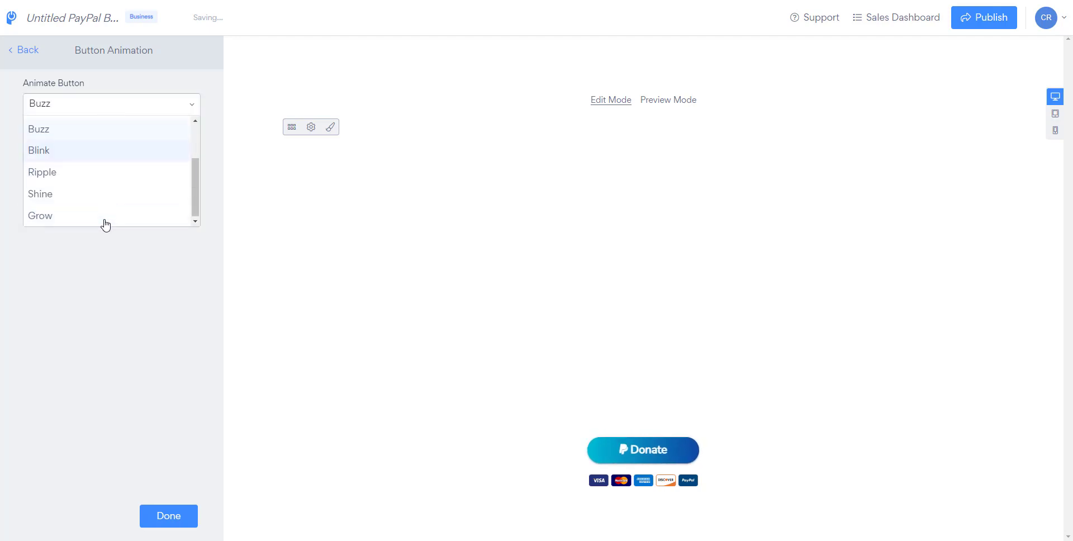
pyautogui.click(92, 216)
pyautogui.click(110, 112)
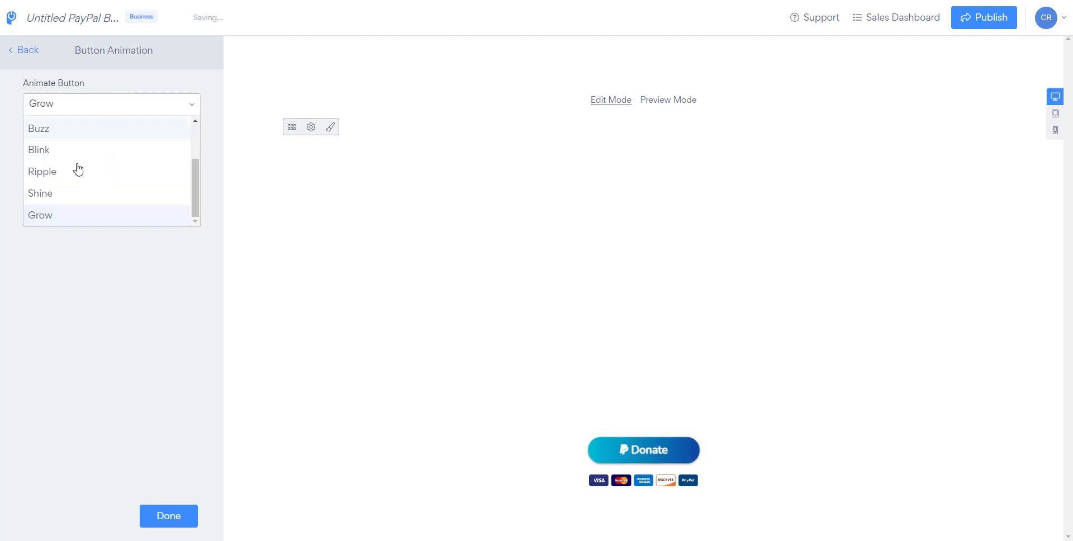
pyautogui.click(50, 194)
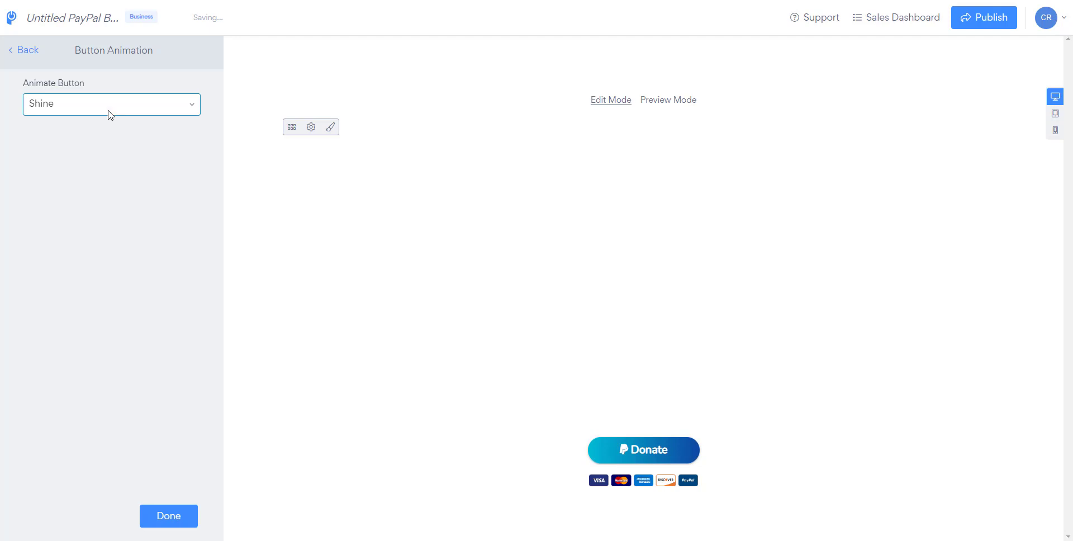
pyautogui.click(110, 114)
pyautogui.click(62, 171)
pyautogui.click(85, 105)
pyautogui.click(67, 156)
pyautogui.click(99, 101)
pyautogui.click(68, 155)
# Set the button type back to One Time Purchase and apply the Light Sea Green theme.
pyautogui.click(37, 55)
pyautogui.click(67, 146)
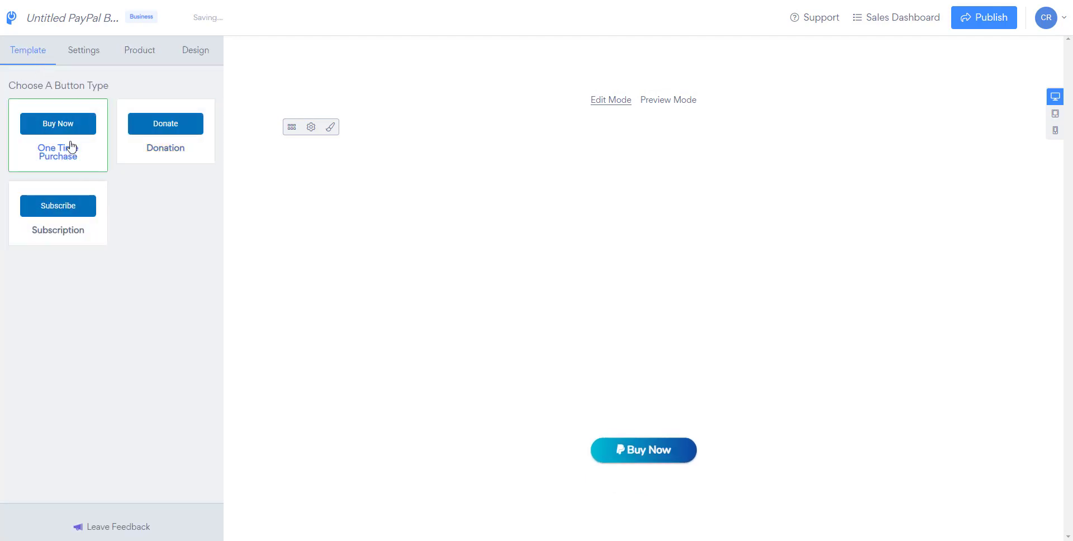
pyautogui.click(197, 56)
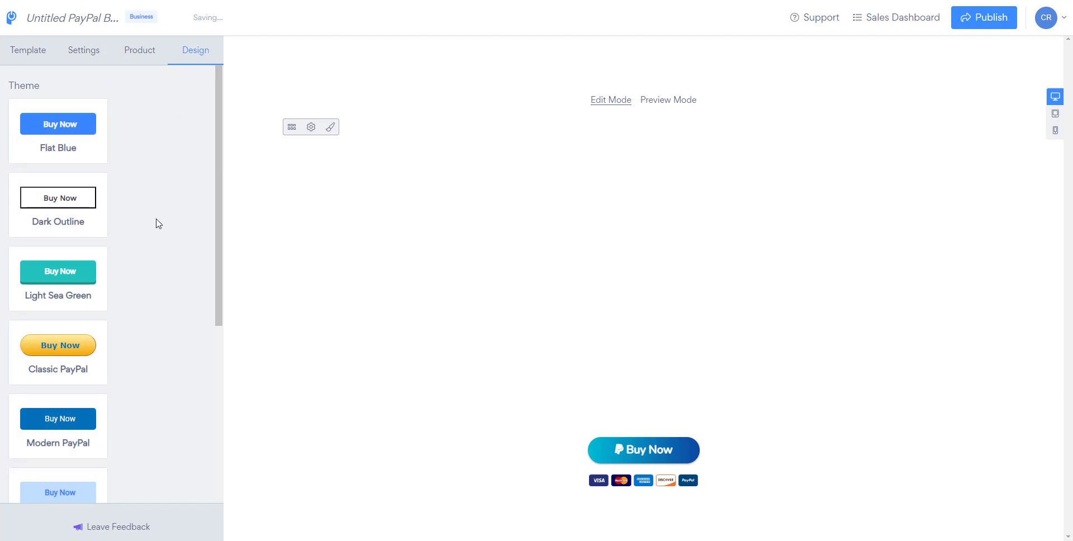
pyautogui.click(69, 338)
pyautogui.click(53, 269)
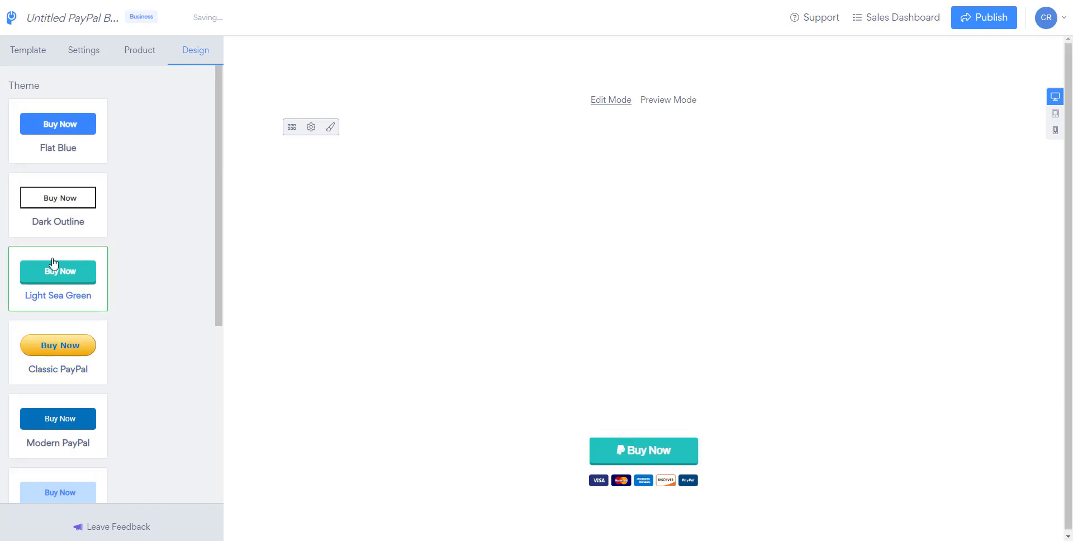
# Open the checkout preview from the Buy Now button and raise the product quantity to 7.
pyautogui.scroll(-10, 138, 358)
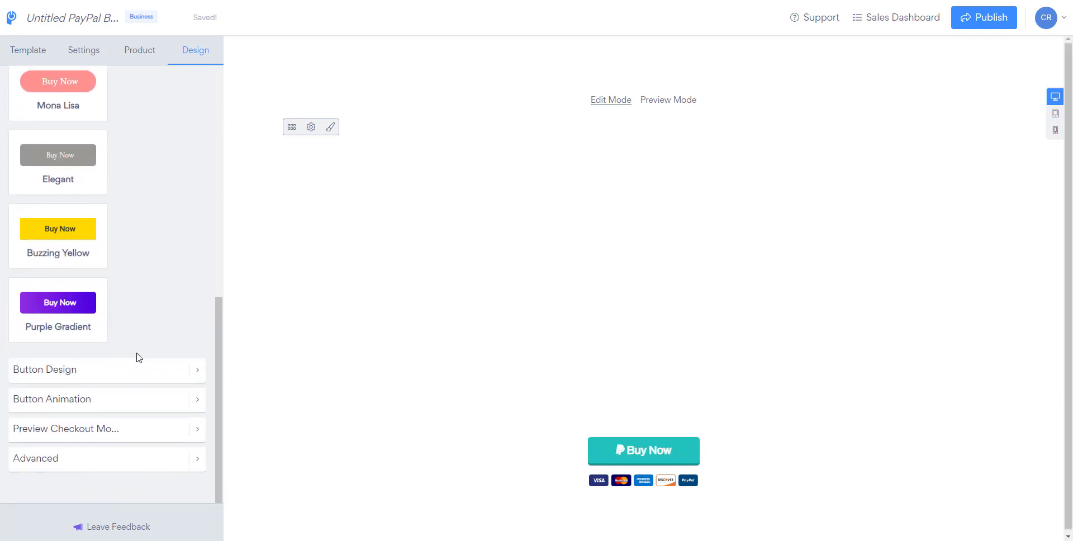
pyautogui.click(637, 454)
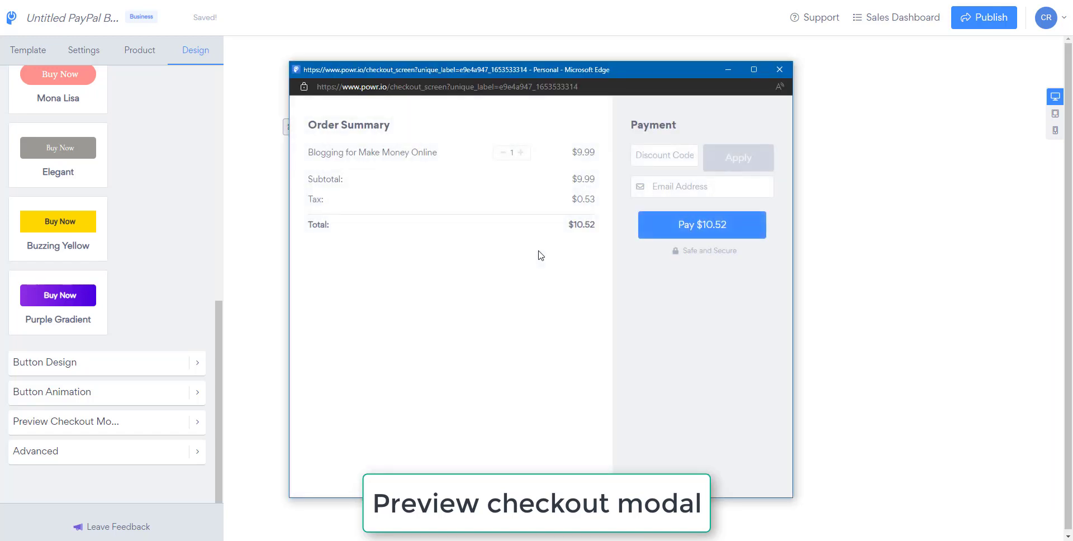
pyautogui.click(521, 153)
pyautogui.click(520, 152)
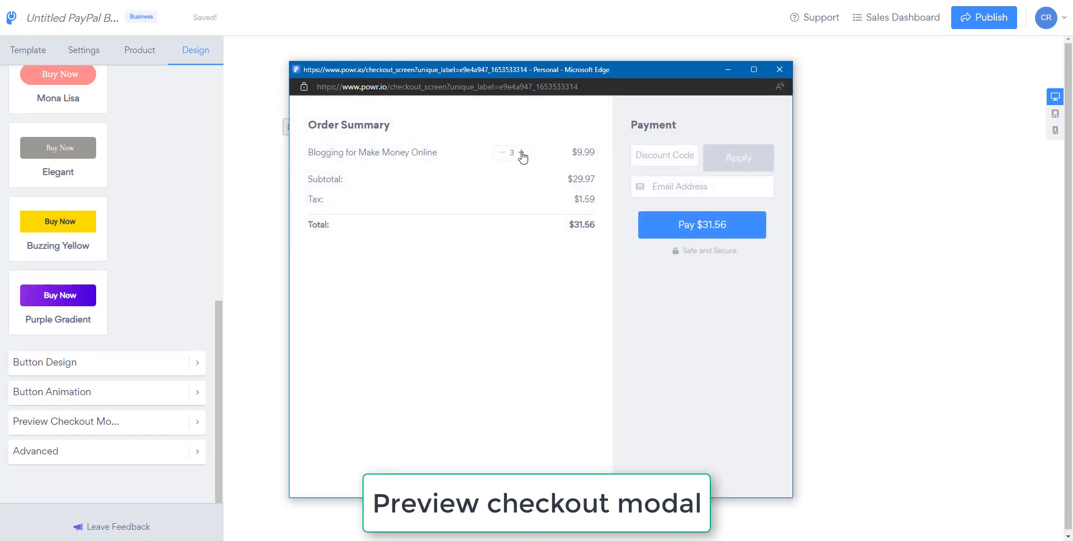
pyautogui.click(520, 153)
pyautogui.click(521, 153)
pyautogui.click(521, 153)
pyautogui.click(520, 153)
# Try the discount code field in the checkout preview and move on to the email address field.
pyautogui.click(647, 155)
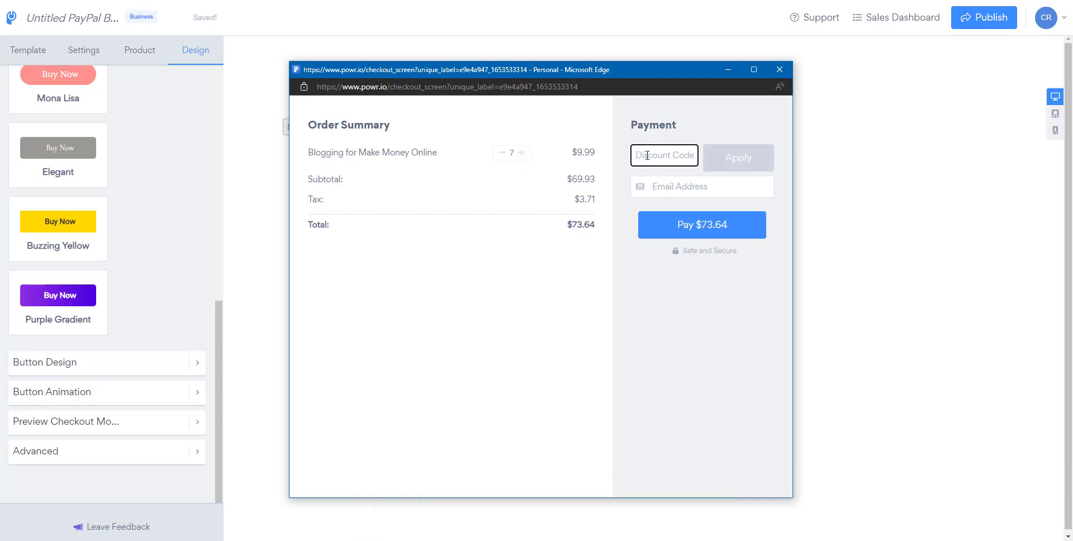
pyautogui.write('ne')
pyautogui.press('Tab')
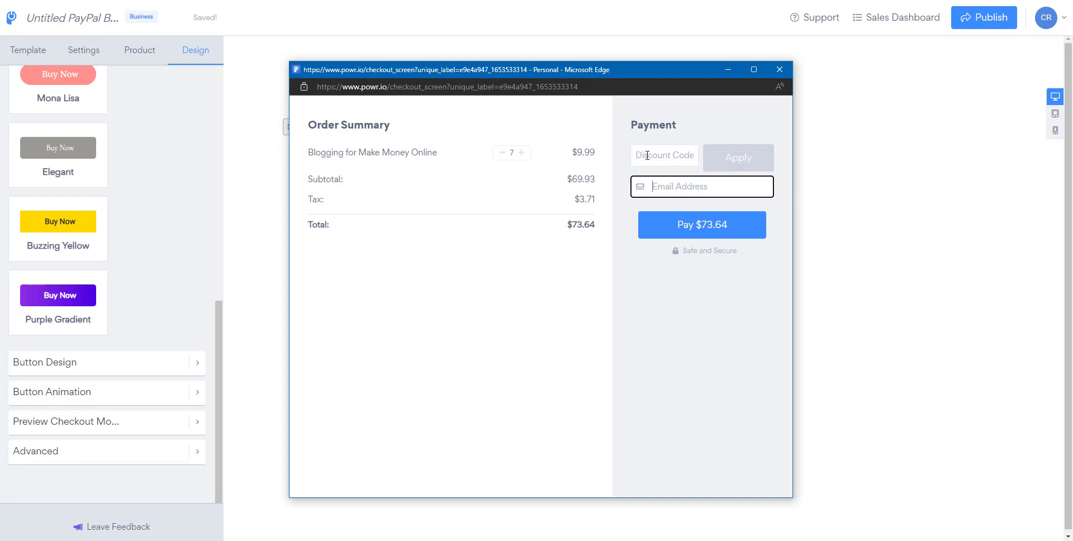
# Apply the discount code NEWSLETTER to the order in the checkout preview and fill in the customer's email address.
pyautogui.click(647, 155)
pyautogui.write('NW')
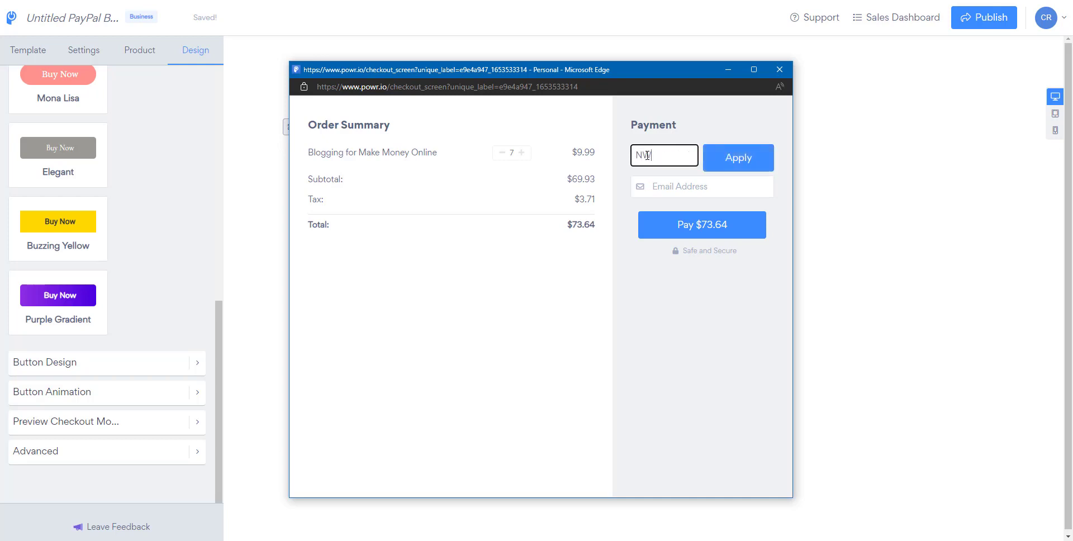
pyautogui.press('BackSpace')
pyautogui.write('EWSLETTER')
pyautogui.click(732, 170)
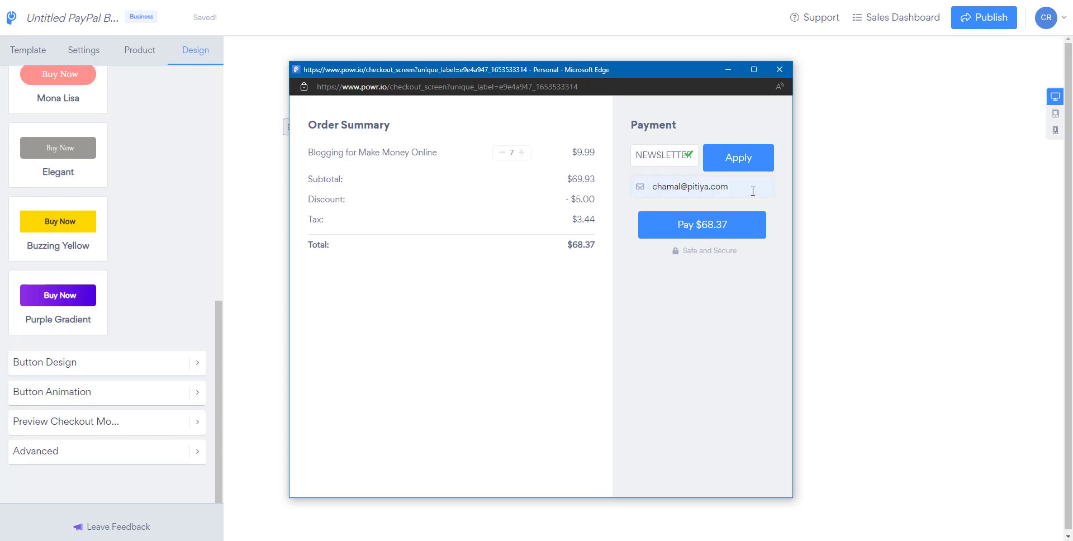
# Submit the test payment and close the checkout window after checking the redirect page.
pyautogui.click(731, 232)
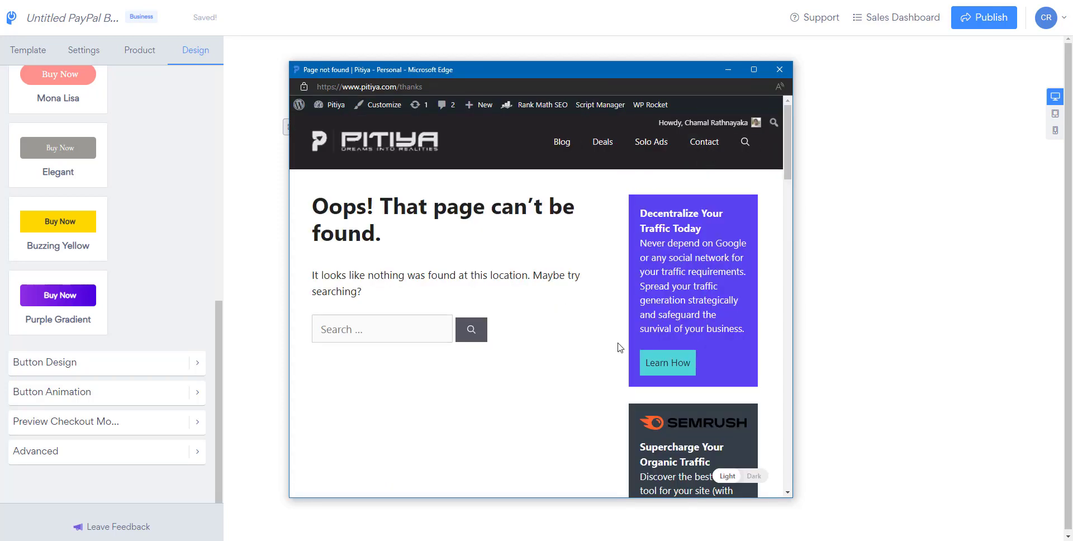
pyautogui.scroll(-5, 619, 345)
pyautogui.scroll(5, 624, 341)
pyautogui.scroll(1, 625, 343)
pyautogui.click(779, 70)
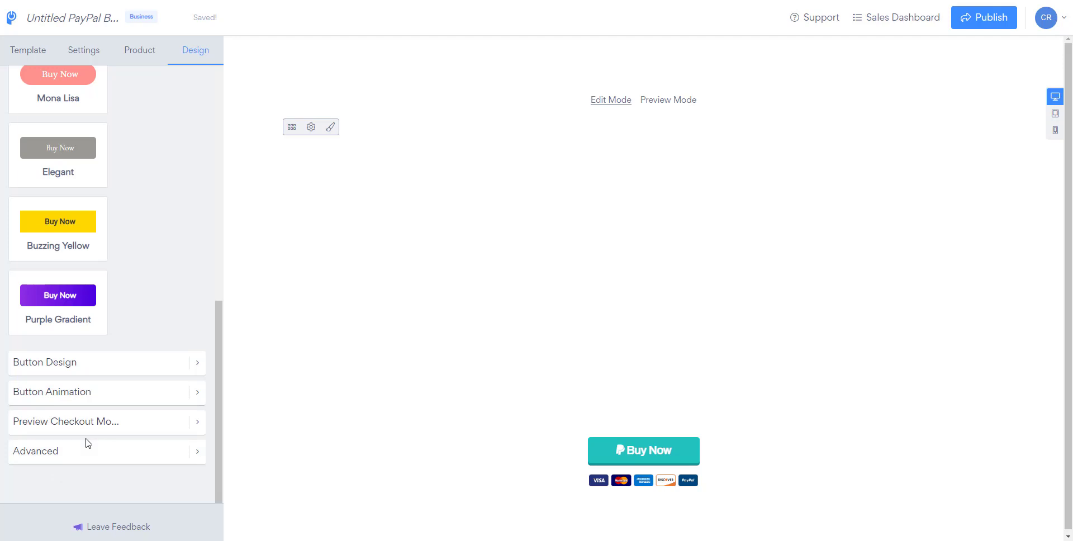
# Check the advanced design settings for custom CSS, custom JS and the credit card payment processor.
pyautogui.click(72, 452)
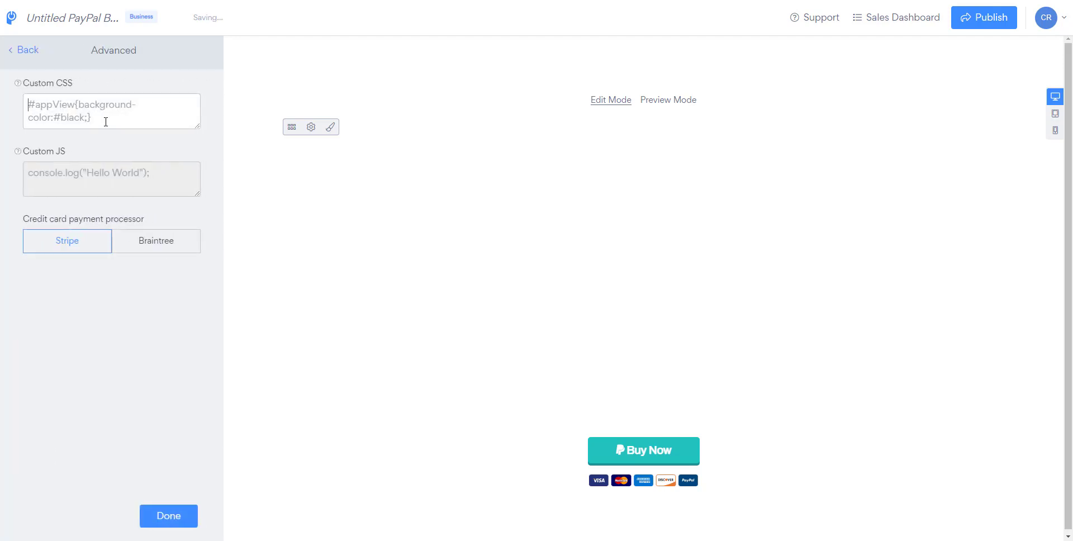
pyautogui.click(24, 58)
pyautogui.scroll(5, 139, 195)
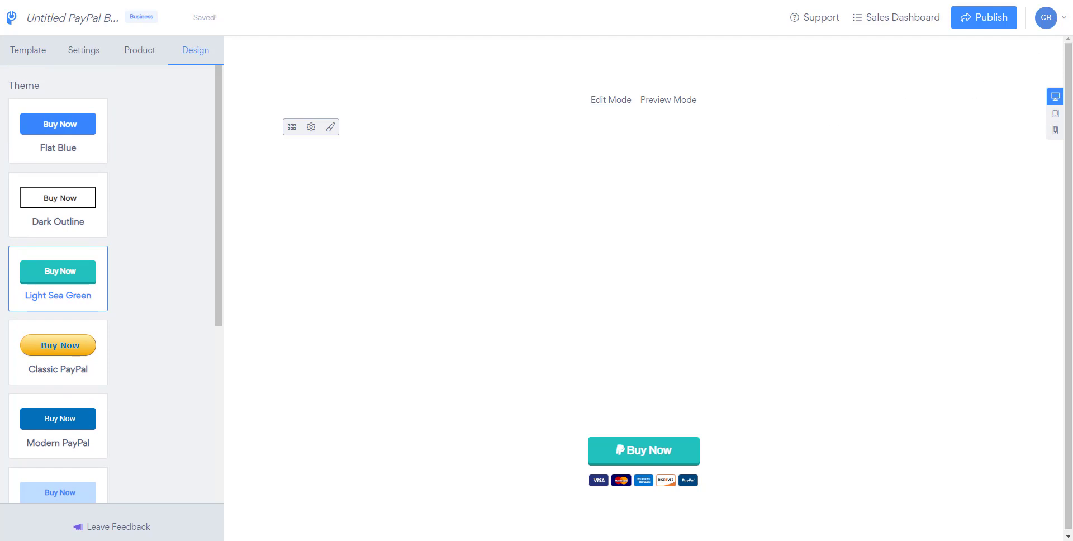
# Check the Buy Now button in the tablet, mobile and desktop layouts and in Preview Mode, and return to Edit Mode.
pyautogui.click(1055, 113)
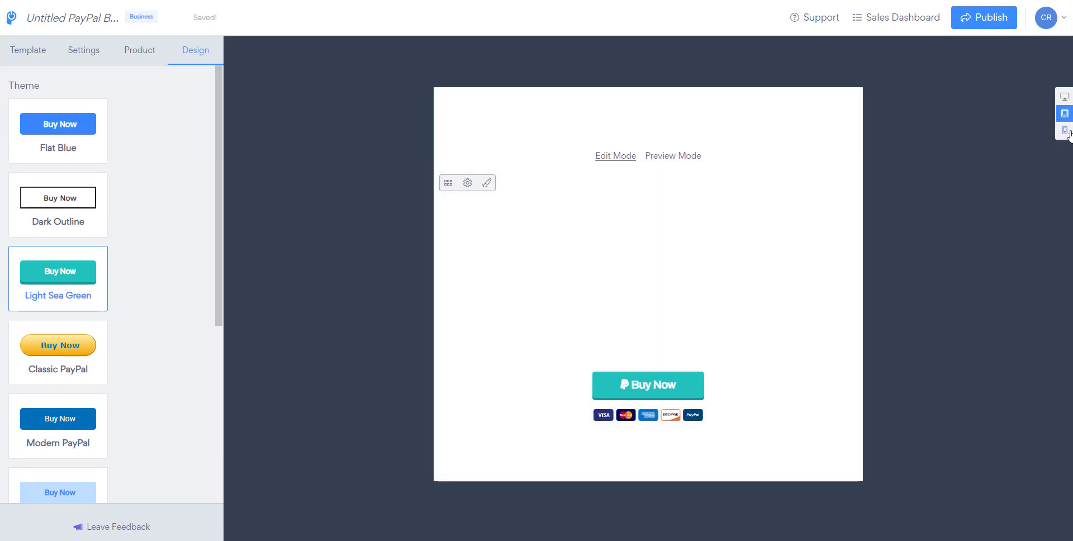
pyautogui.click(1066, 131)
pyautogui.click(1065, 96)
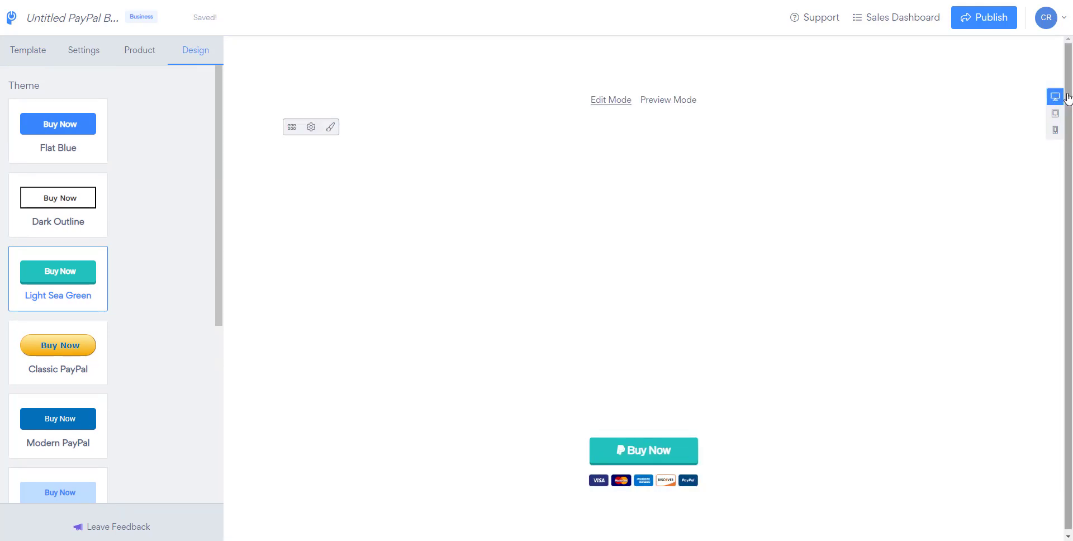
pyautogui.click(673, 101)
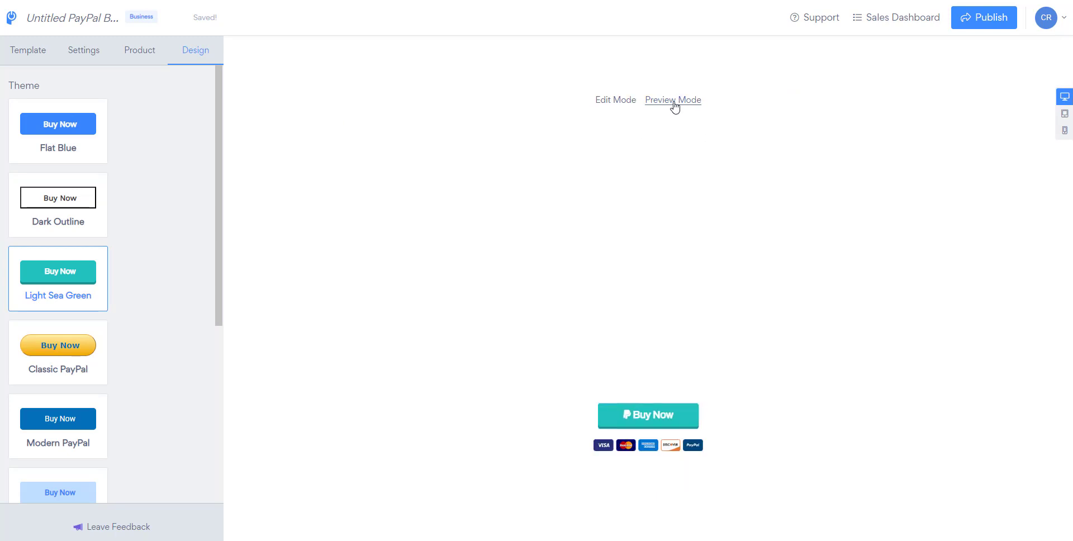
pyautogui.click(603, 106)
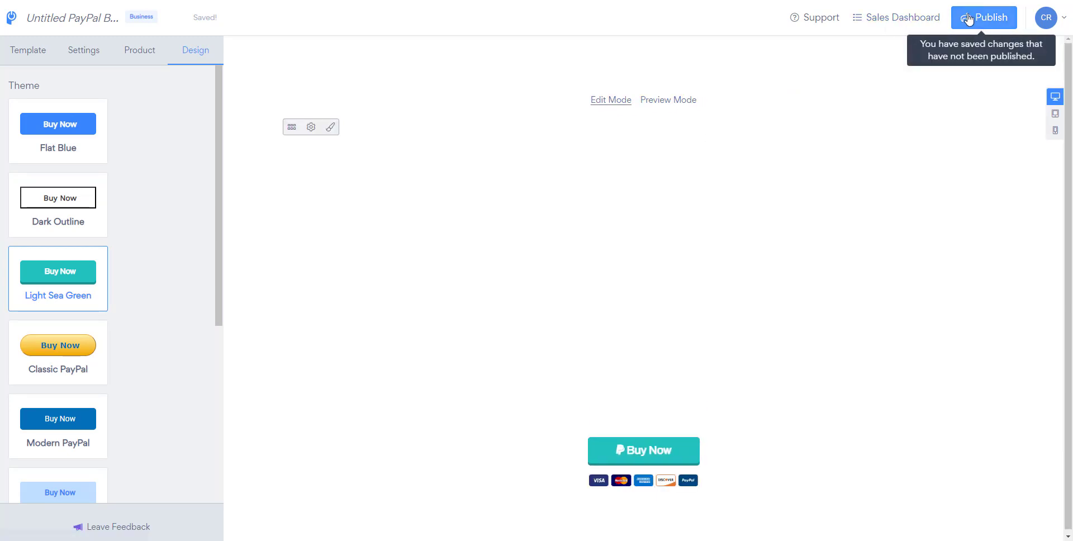
# Open the sales dashboard and examine all columns of the test order's response record.
pyautogui.click(888, 21)
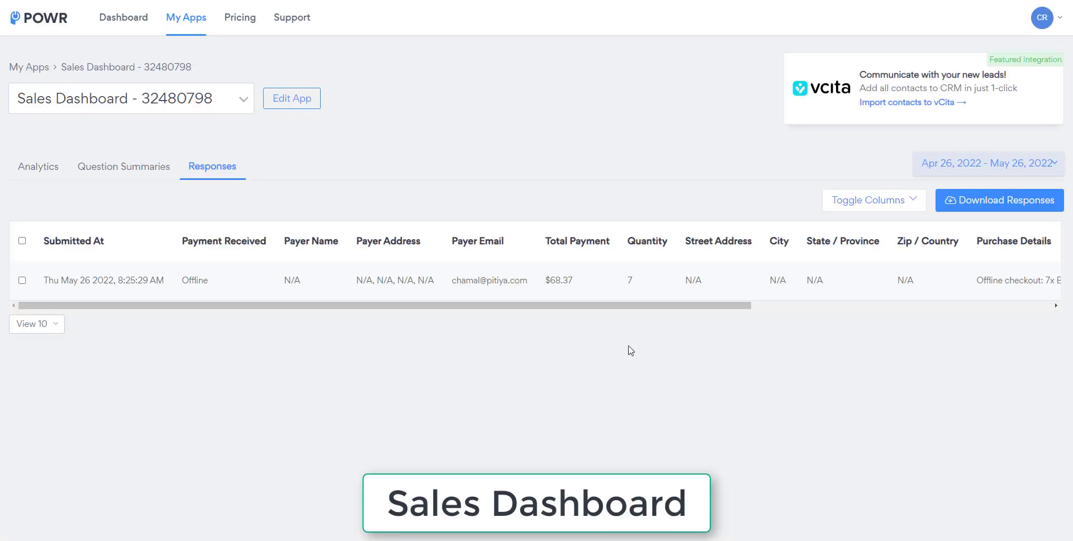
pyautogui.moveTo(575, 310); pyautogui.dragTo(925, 312)
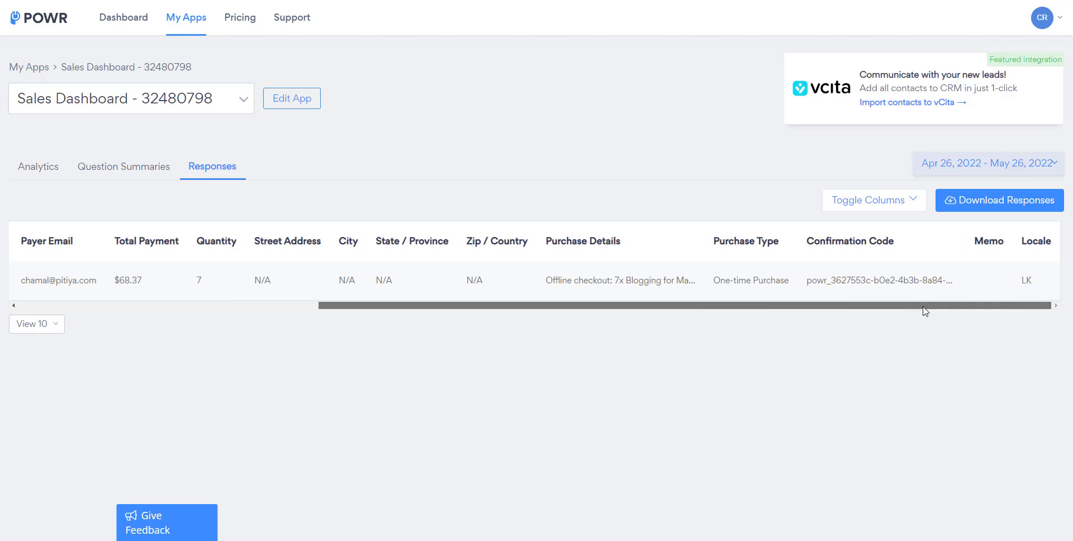
pyautogui.moveTo(925, 311); pyautogui.dragTo(424, 328)
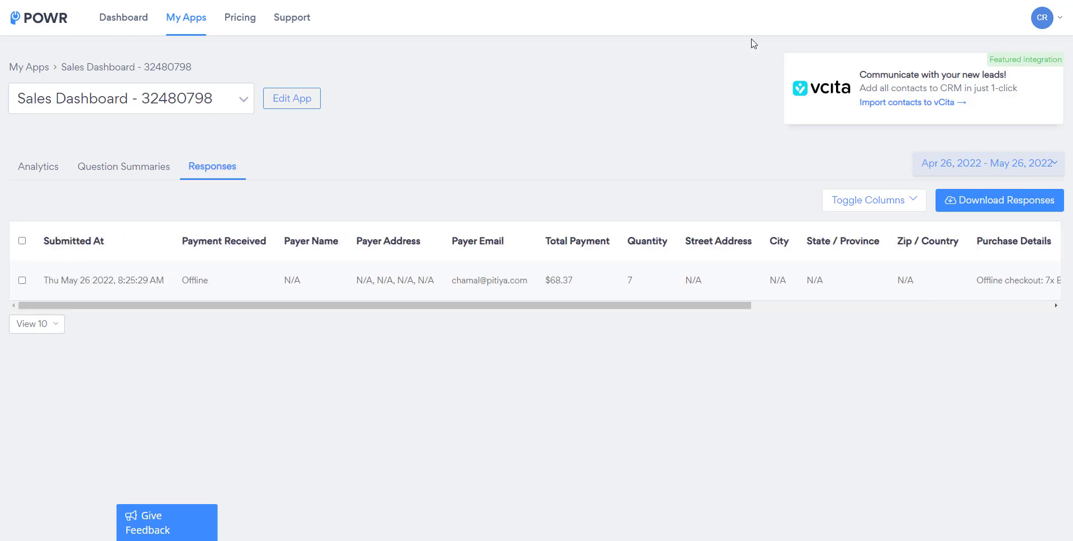
pyautogui.moveTo(402, 309); pyautogui.dragTo(306, 316)
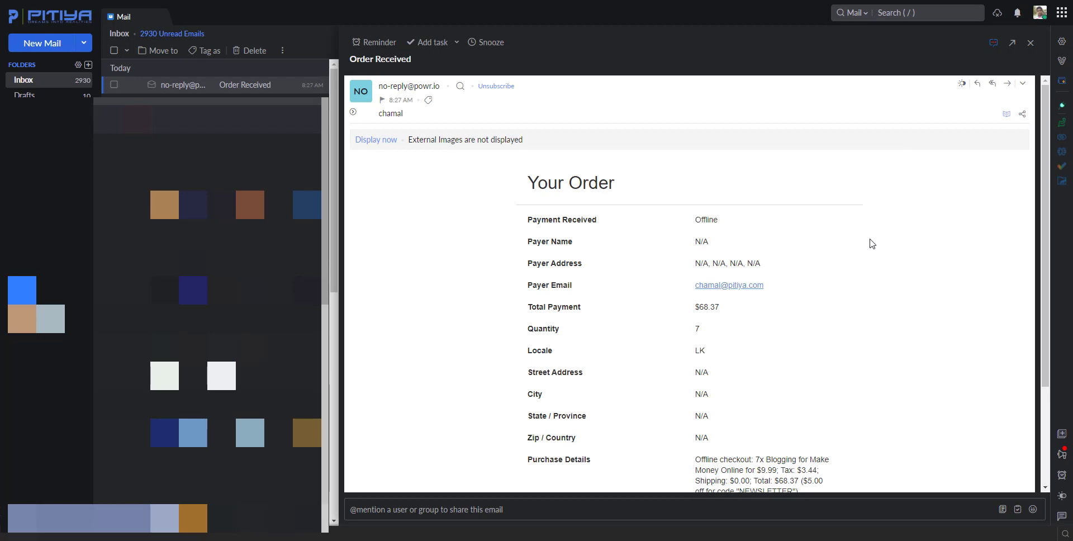
# Display the external images in the Order Received email and read through its order details.
pyautogui.click(371, 140)
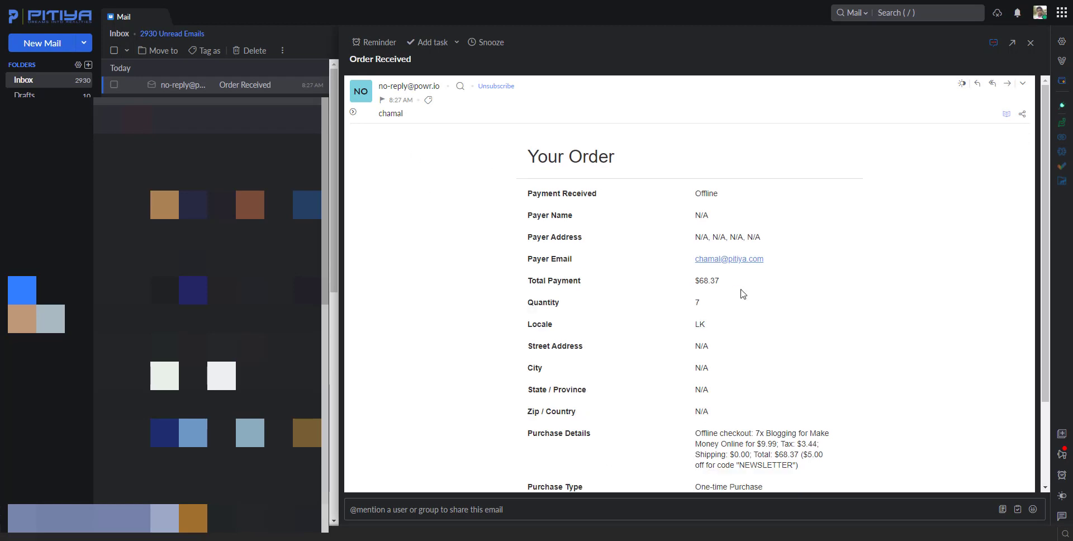
pyautogui.scroll(-2, 762, 355)
pyautogui.scroll(1, 762, 352)
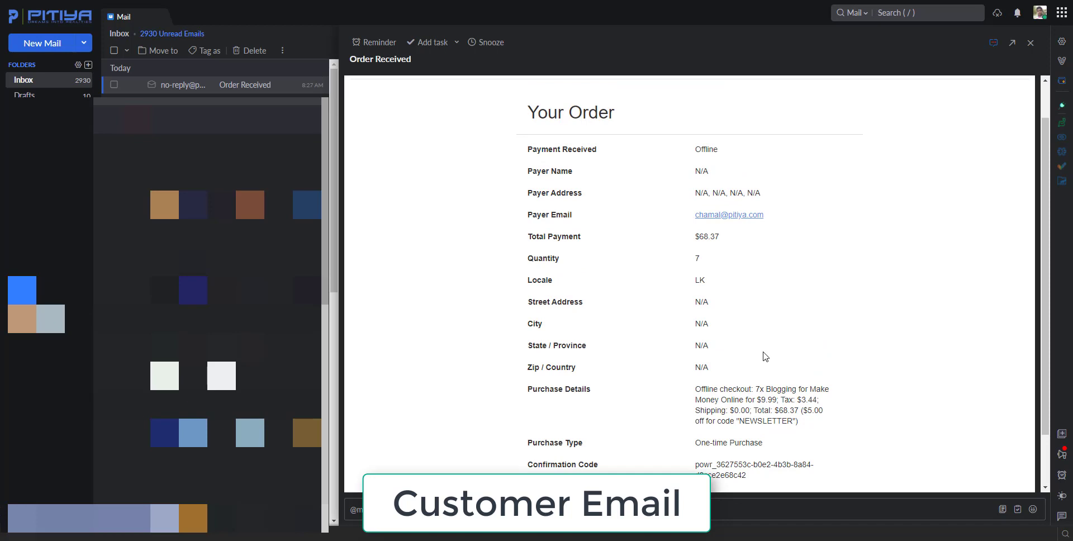
pyautogui.scroll(-1, 765, 356)
pyautogui.scroll(2, 765, 356)
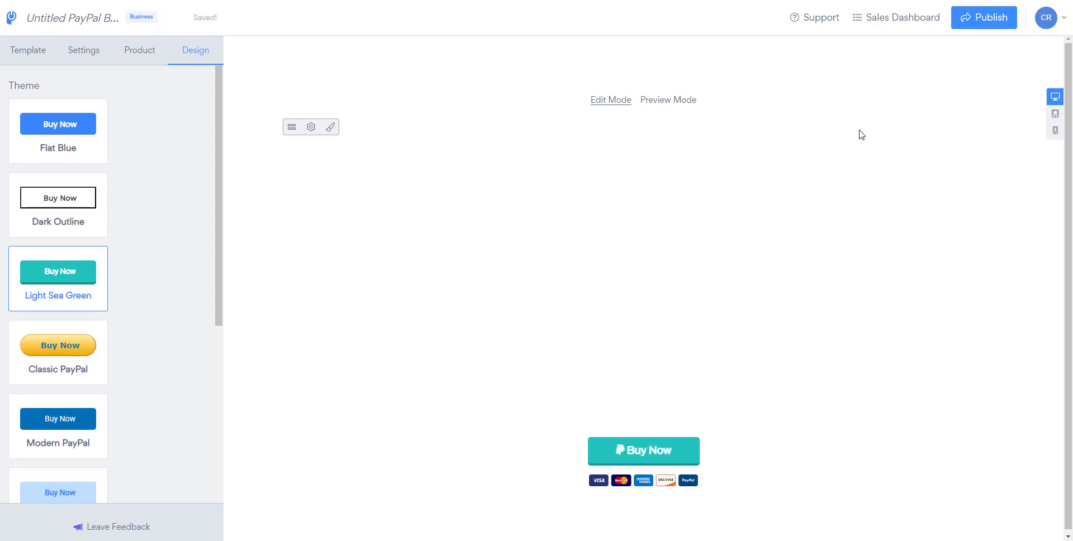
# Rename the button app by replacing the word Untitled in its title with Pitiya.
pyautogui.click(89, 17)
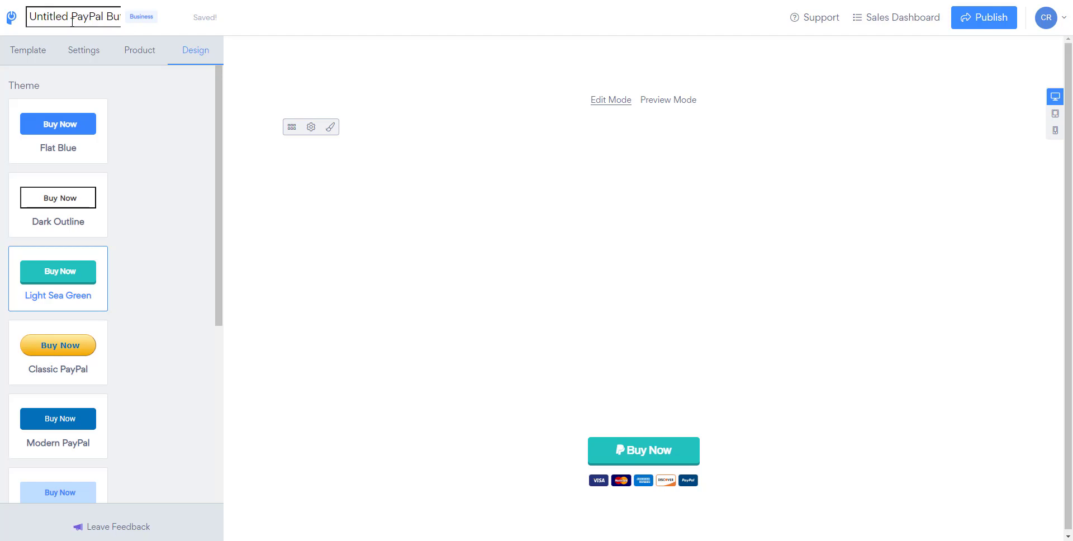
pyautogui.moveTo(71, 17); pyautogui.dragTo(3, 17)
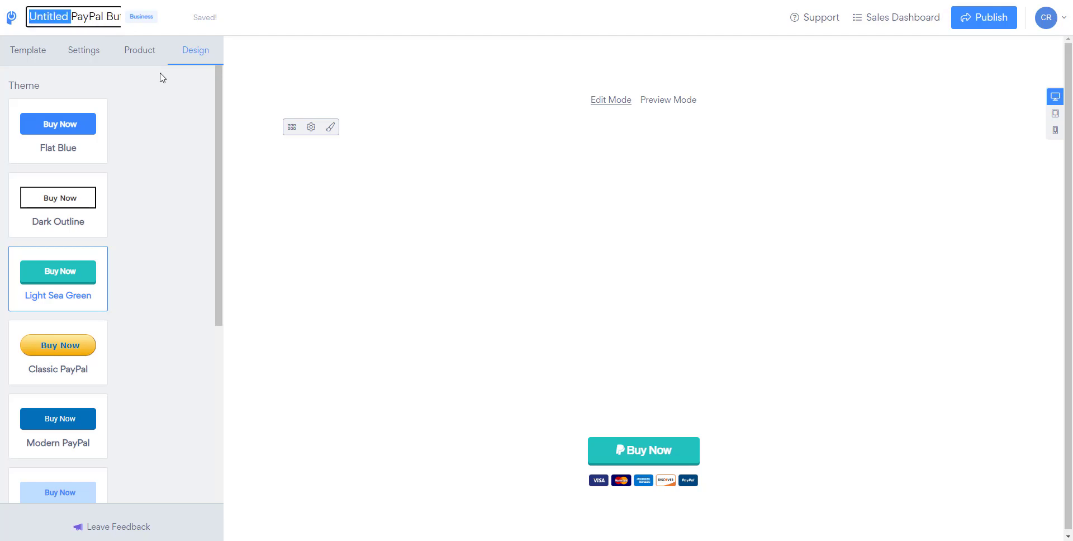
pyautogui.press('BackSpace')
pyautogui.write('Pitiya')
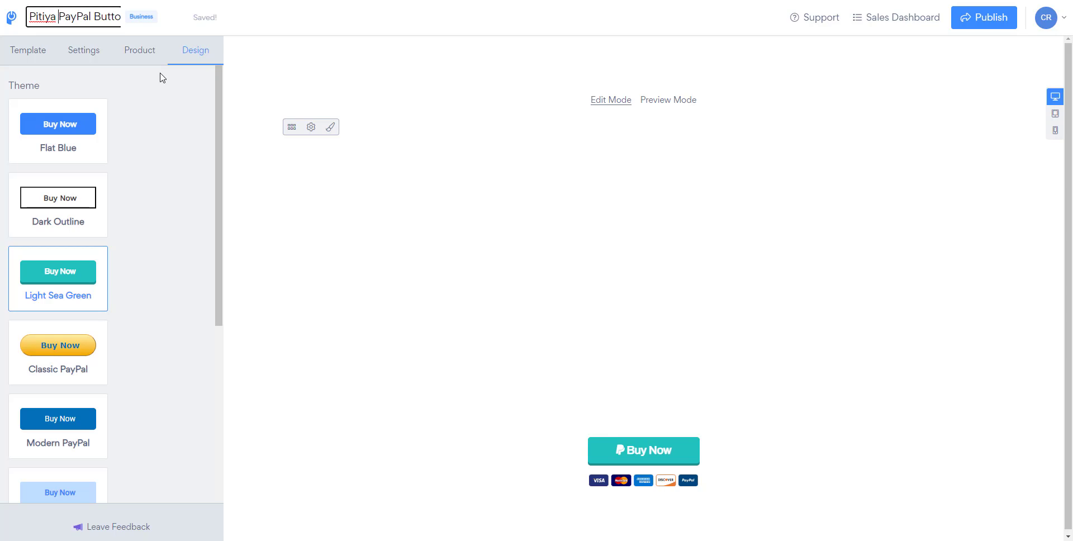
pyautogui.press('Return')
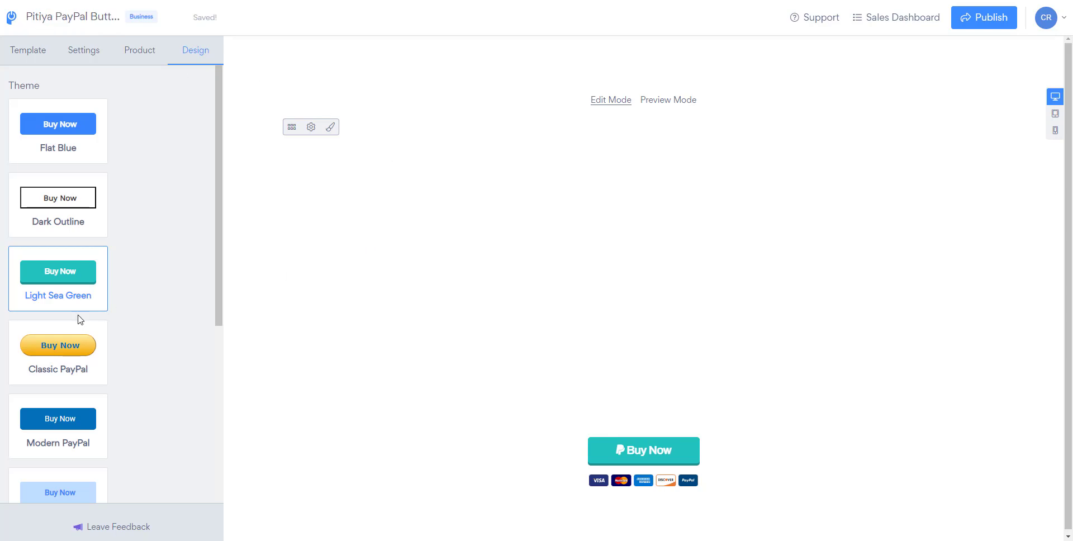
pyautogui.scroll(-8, 79, 320)
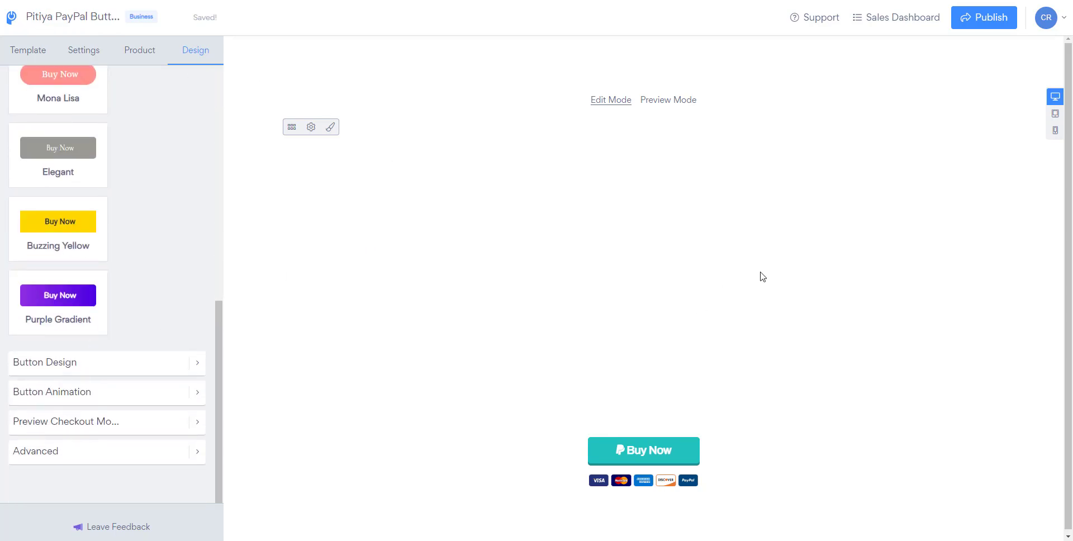